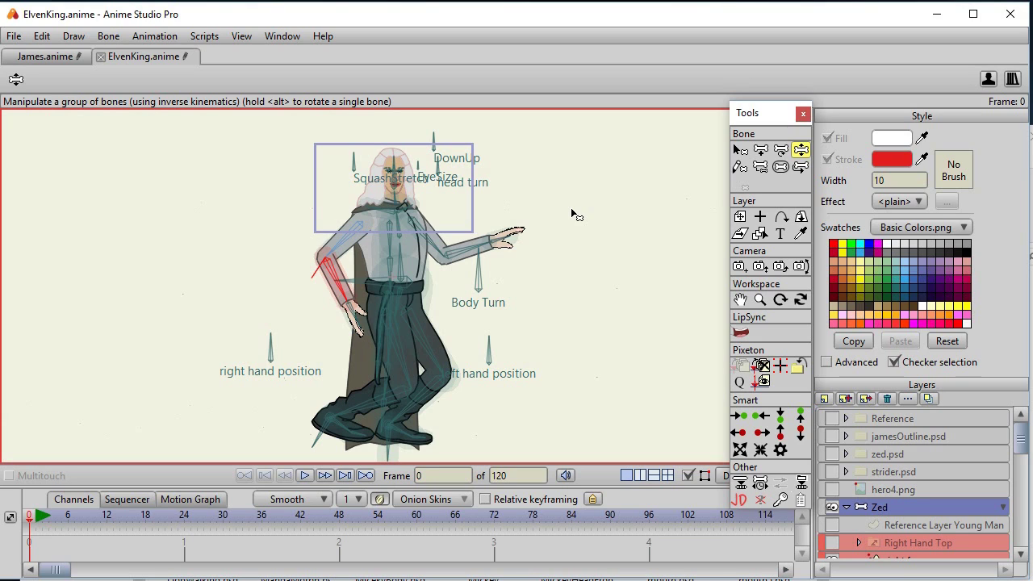
- Examine the ElvenKing character's face, torso and bone rig in the rest pose
{"action": "key", "text": "b"}
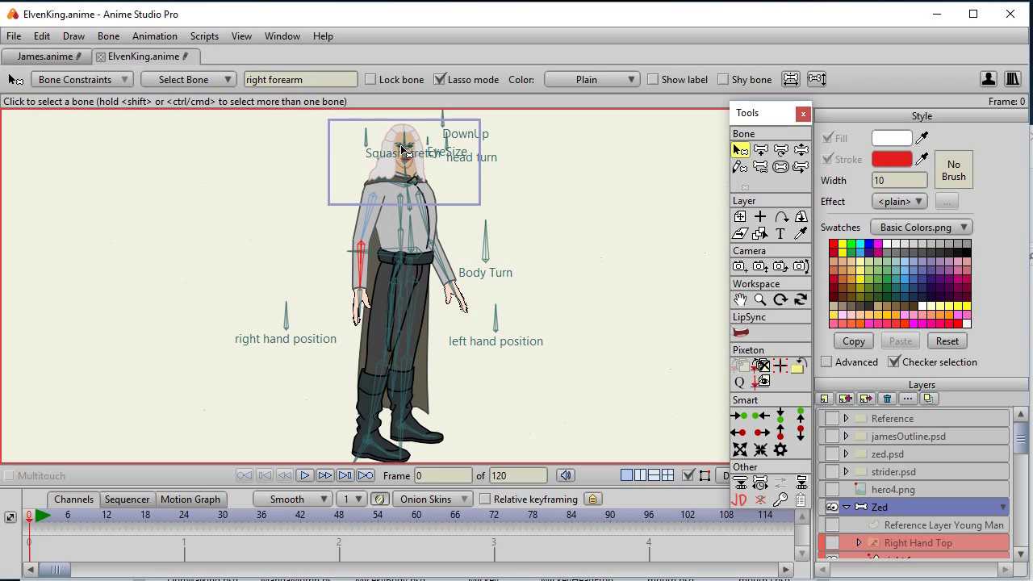
{"action": "scroll", "coordinate": [425, 156], "scroll_direction": "up", "scroll_amount": 5}
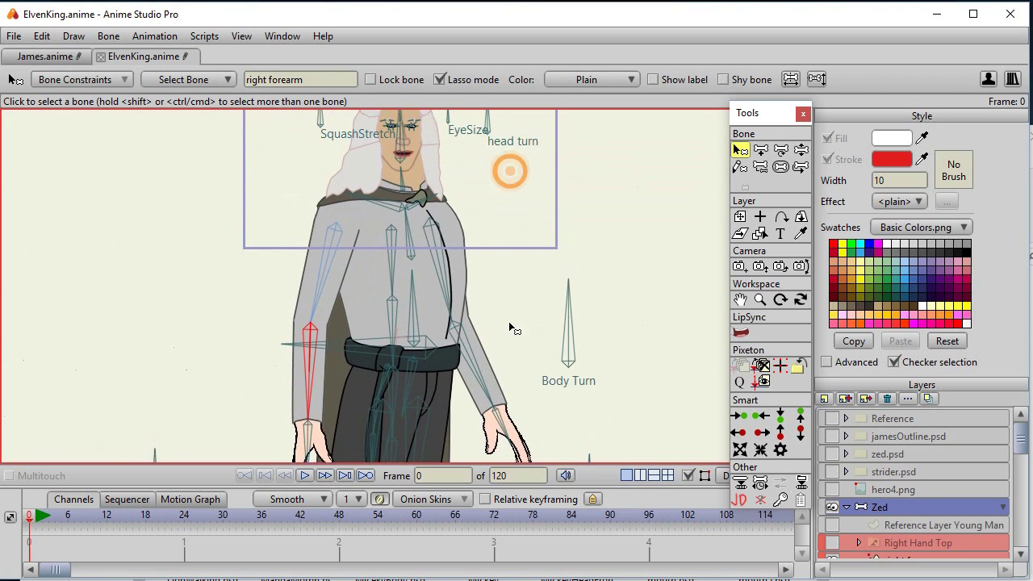
{"action": "scroll", "coordinate": [496, 246], "scroll_direction": "up", "scroll_amount": 5}
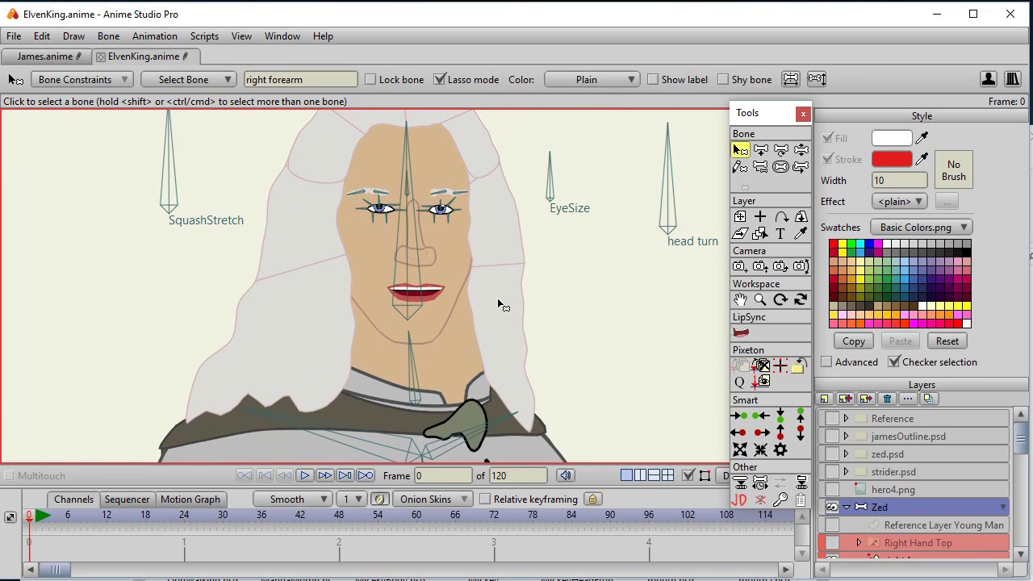
{"action": "scroll", "coordinate": [497, 297], "scroll_direction": "down", "scroll_amount": 3}
{"action": "scroll", "coordinate": [572, 314], "scroll_direction": "up", "scroll_amount": 2}
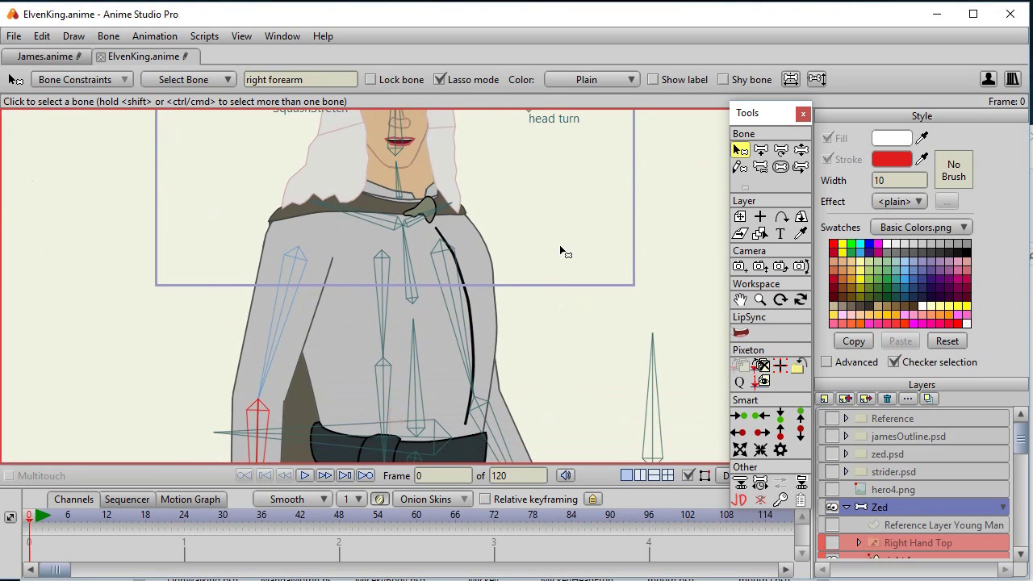
{"action": "scroll", "coordinate": [562, 251], "scroll_direction": "down", "scroll_amount": 3}
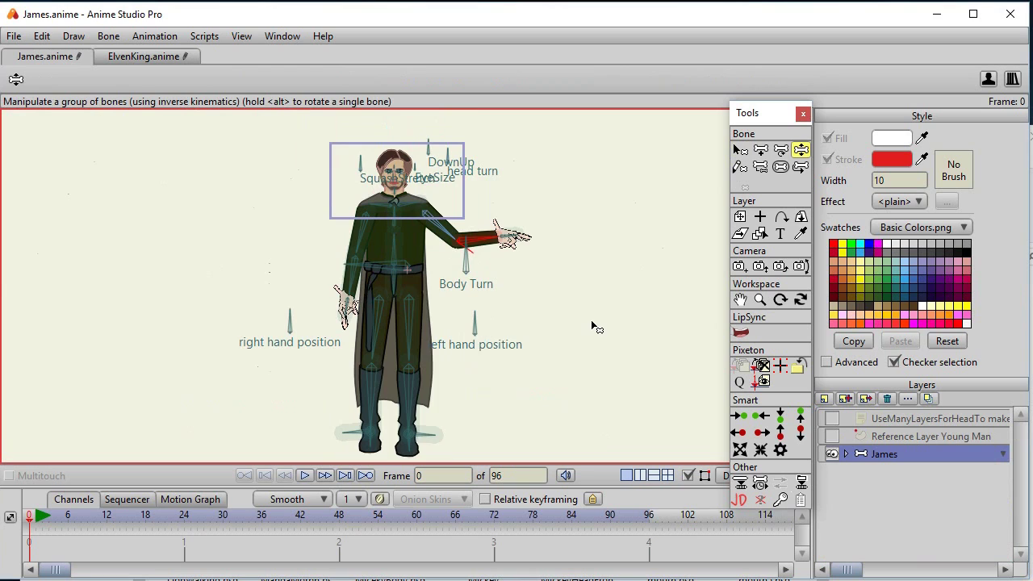
- Inspect the bone constraints of the right forearm in the ElvenKing document
{"action": "left_click", "coordinate": [145, 56]}
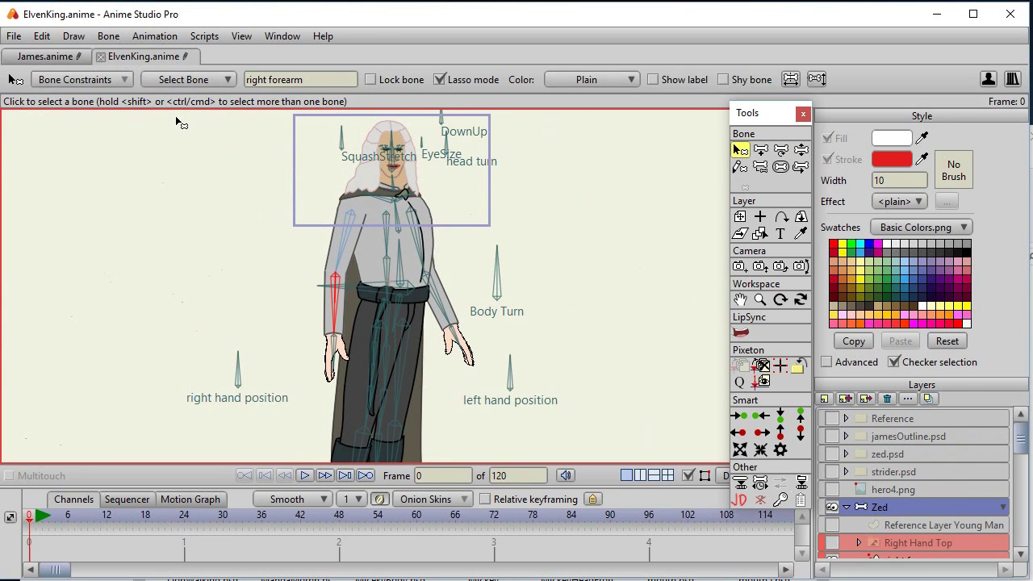
{"action": "left_click", "coordinate": [97, 82]}
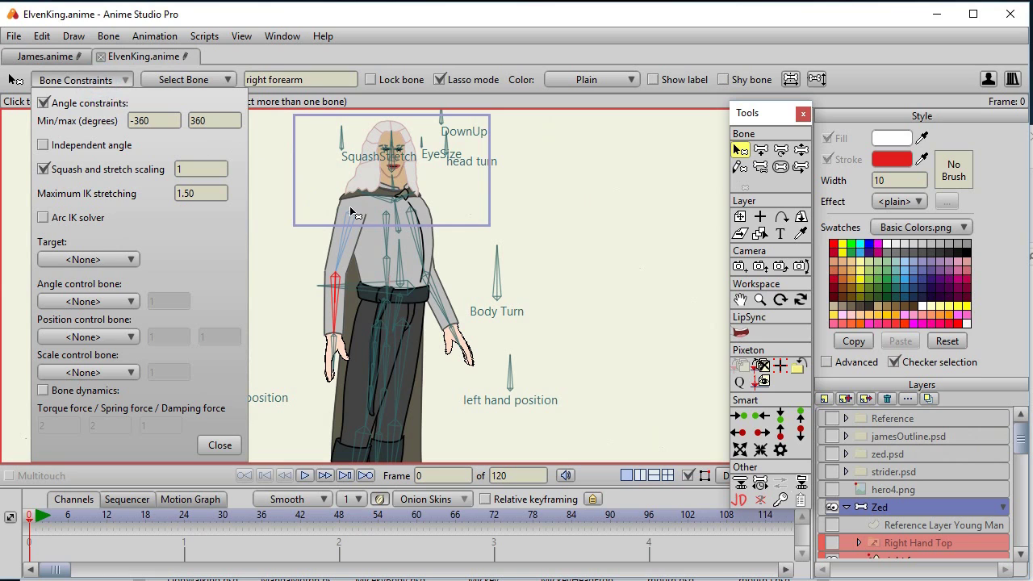
{"action": "left_click", "coordinate": [281, 252]}
- Test-pose the James rig at frame 0 in its own document, and return it to the rest pose
{"action": "left_click", "coordinate": [48, 55]}
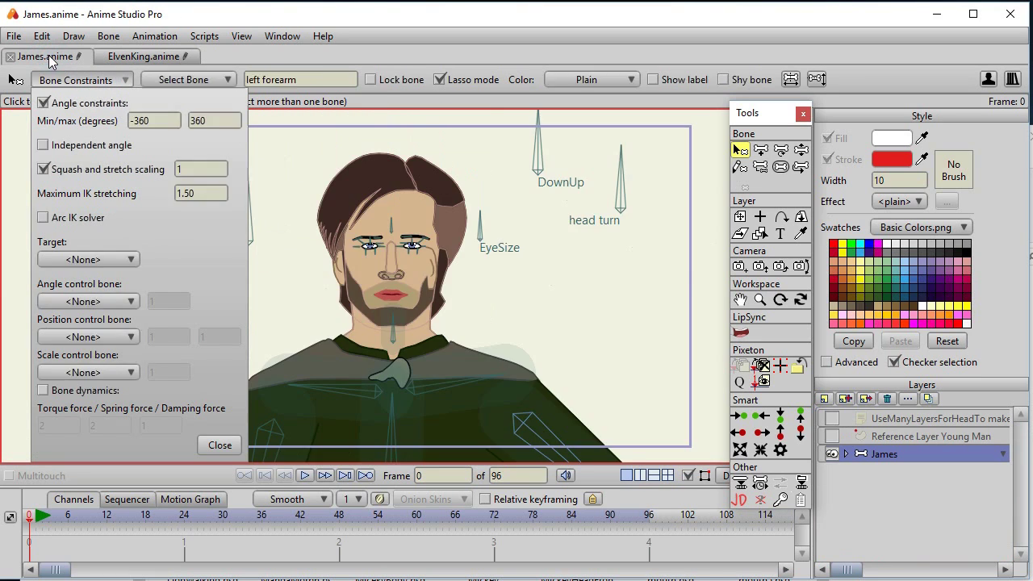
{"action": "left_click", "coordinate": [555, 295]}
{"action": "left_click_drag", "start_coordinate": [580, 290], "coordinate": [598, 373]}
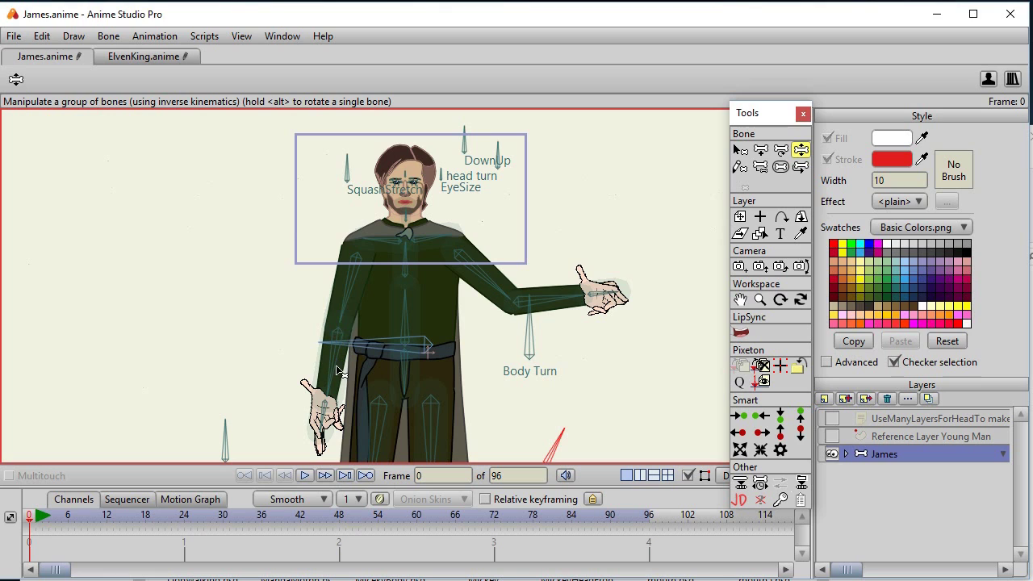
{"action": "key", "text": "b"}
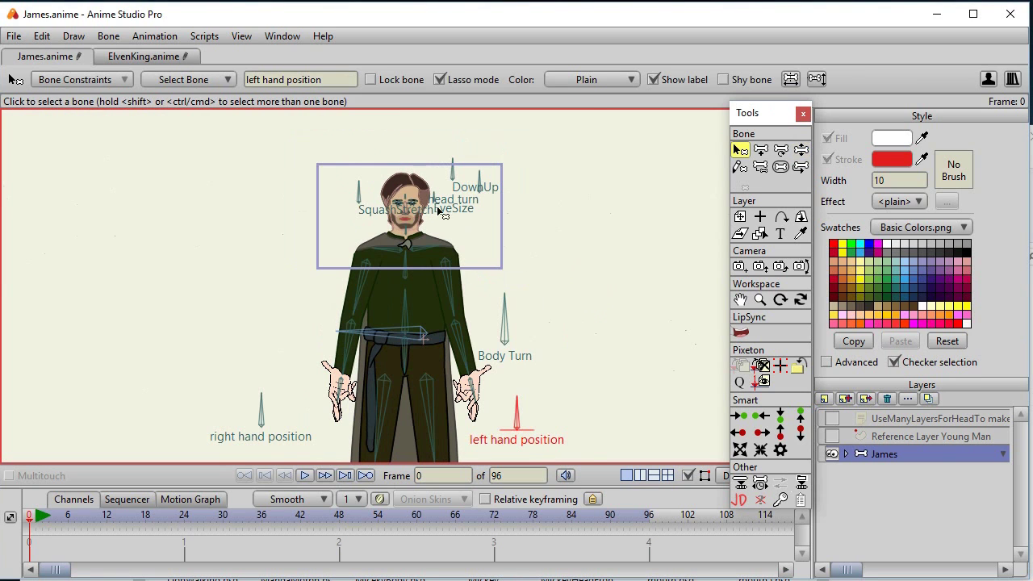
- Compare the ElvenKing and James character rigs by alternating between their documents, ending on James
{"action": "left_click", "coordinate": [144, 55]}
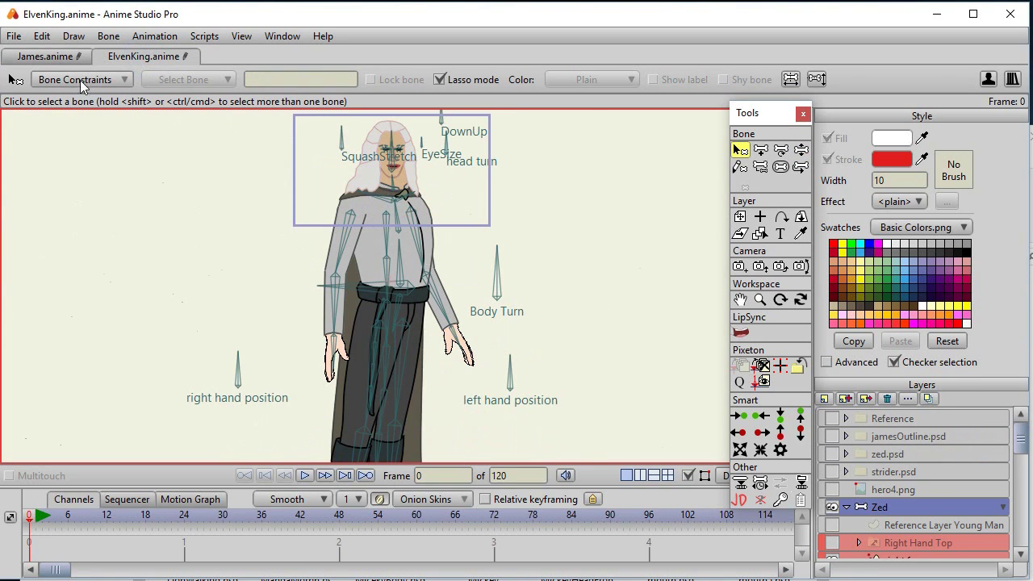
{"action": "left_click", "coordinate": [47, 56]}
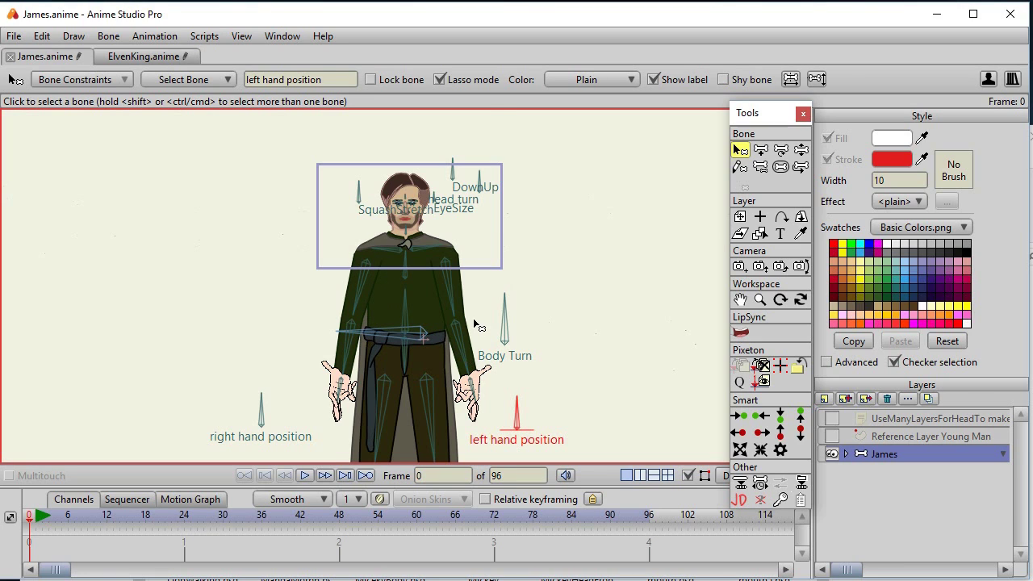
{"action": "key", "text": "ctrl+Tab"}
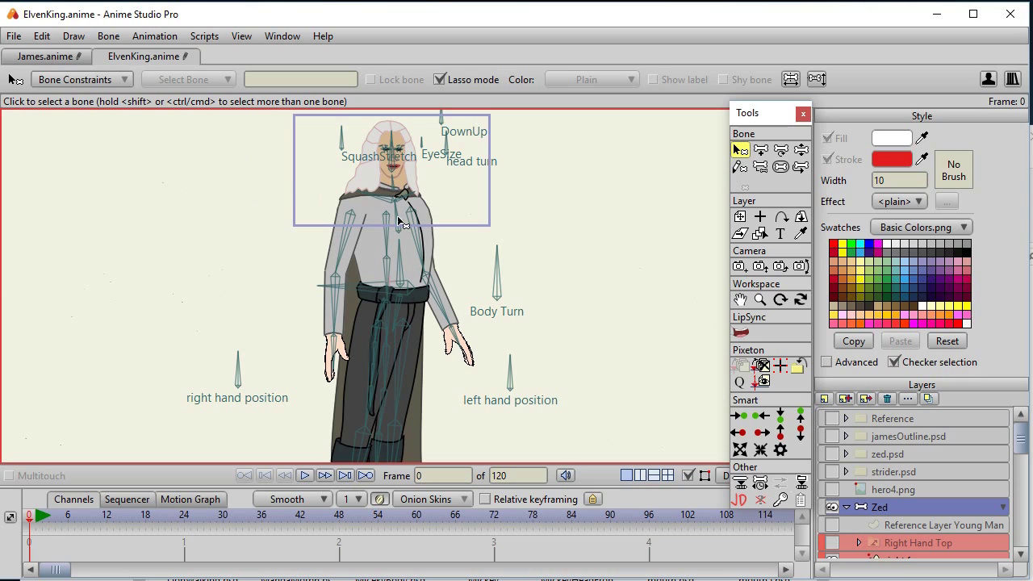
{"action": "left_click", "coordinate": [72, 51]}
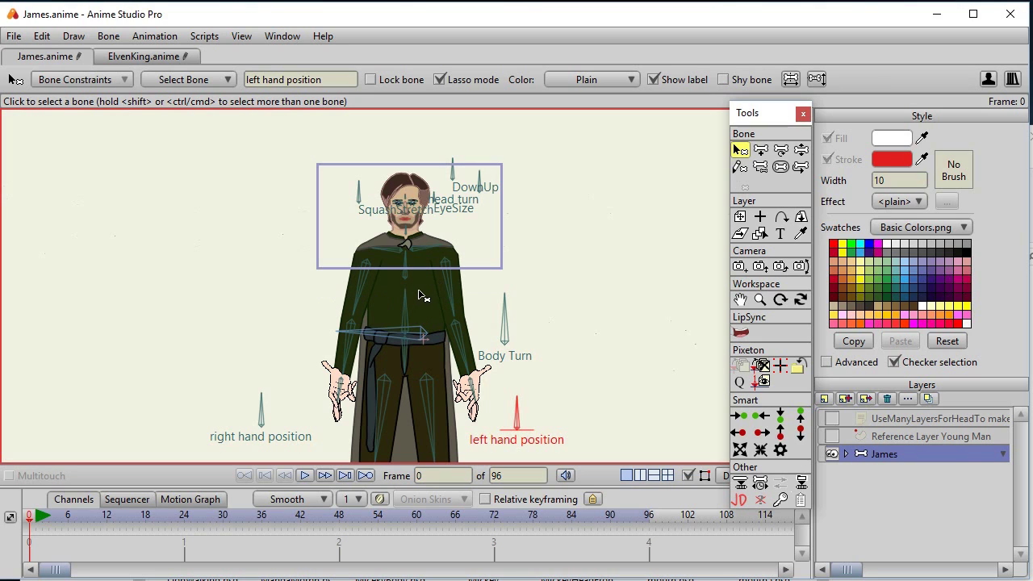
- Test the head turn bone on James with Manipulate Bones by rotating it to either side
{"action": "key", "text": "z"}
{"action": "key", "text": "ctrl+r"}
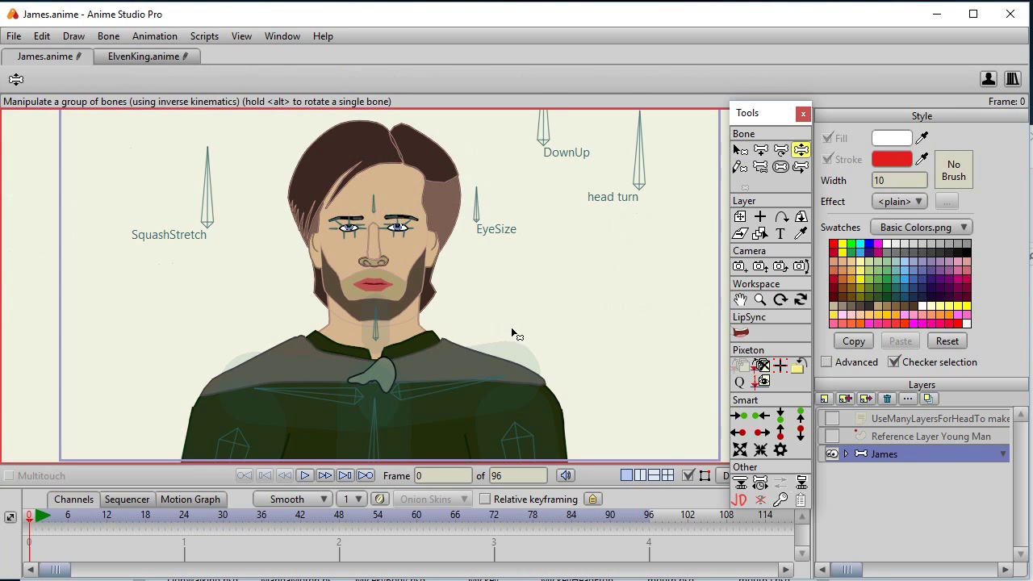
{"action": "mouse_move", "coordinate": [642, 147]}
{"action": "left_mouse_down"}
{"action": "mouse_move", "coordinate": [669, 153]}
{"action": "mouse_move", "coordinate": [611, 135]}
{"action": "mouse_move", "coordinate": [601, 151]}
{"action": "mouse_move", "coordinate": [670, 156]}
{"action": "mouse_move", "coordinate": [607, 137]}
{"action": "mouse_move", "coordinate": [656, 160]}
{"action": "mouse_move", "coordinate": [618, 153]}
{"action": "mouse_move", "coordinate": [643, 158]}
{"action": "left_mouse_up"}
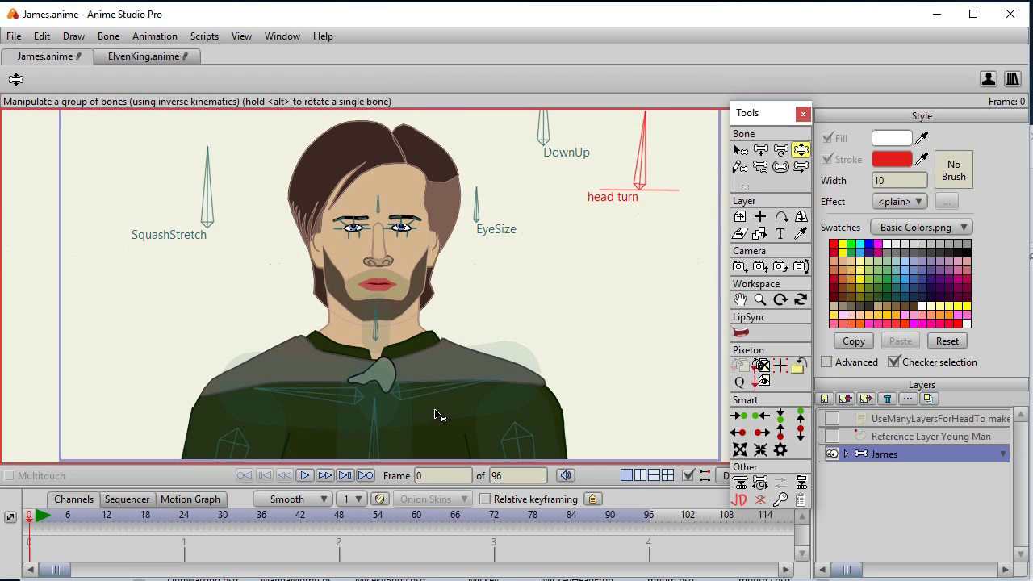
{"action": "mouse_move", "coordinate": [645, 157]}
{"action": "left_mouse_down"}
{"action": "mouse_move", "coordinate": [640, 146]}
{"action": "mouse_move", "coordinate": [627, 154]}
{"action": "left_mouse_up"}
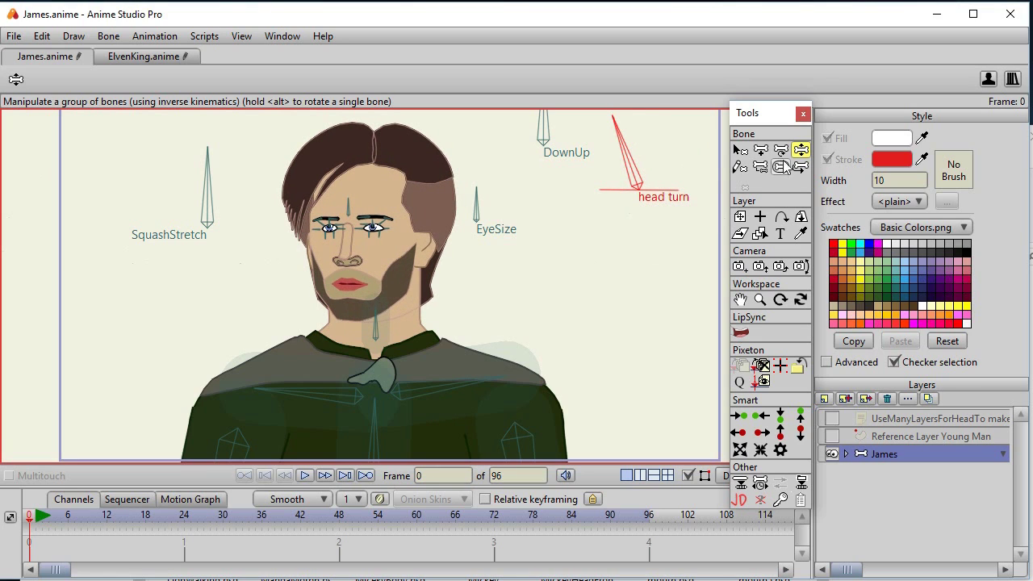
{"action": "left_click_drag", "start_coordinate": [628, 155], "coordinate": [635, 146]}
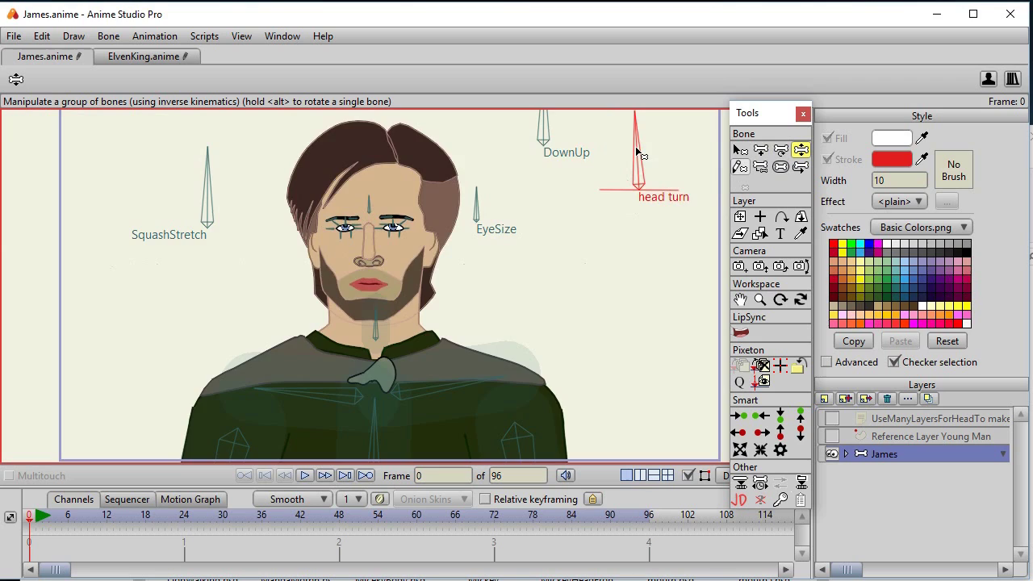
- Examine James's face up close and turn the head to three-quarter view with the head turn bone
{"action": "scroll", "coordinate": [583, 262], "scroll_direction": "down", "scroll_amount": 3}
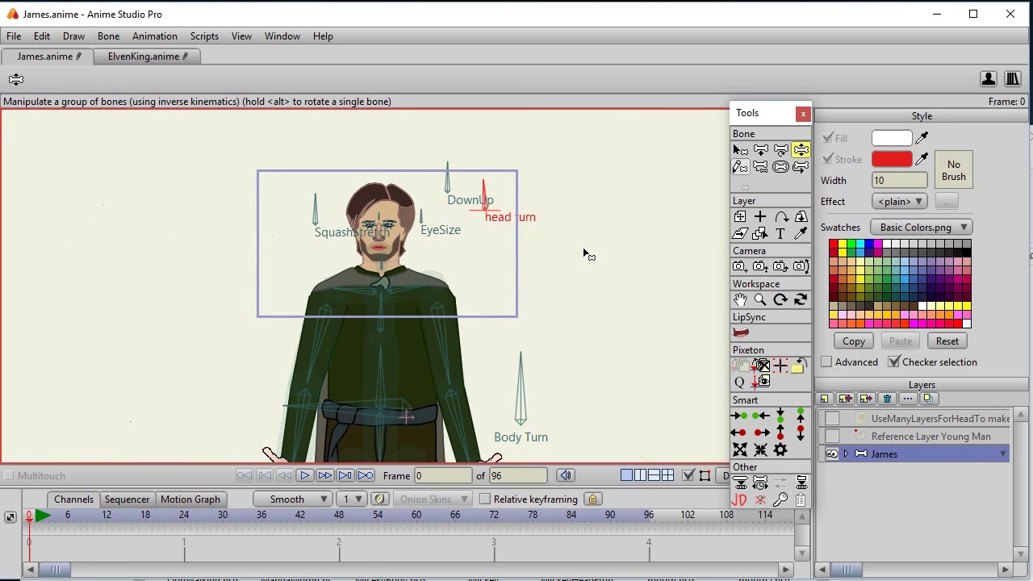
{"action": "scroll", "coordinate": [583, 247], "scroll_direction": "up", "scroll_amount": 5}
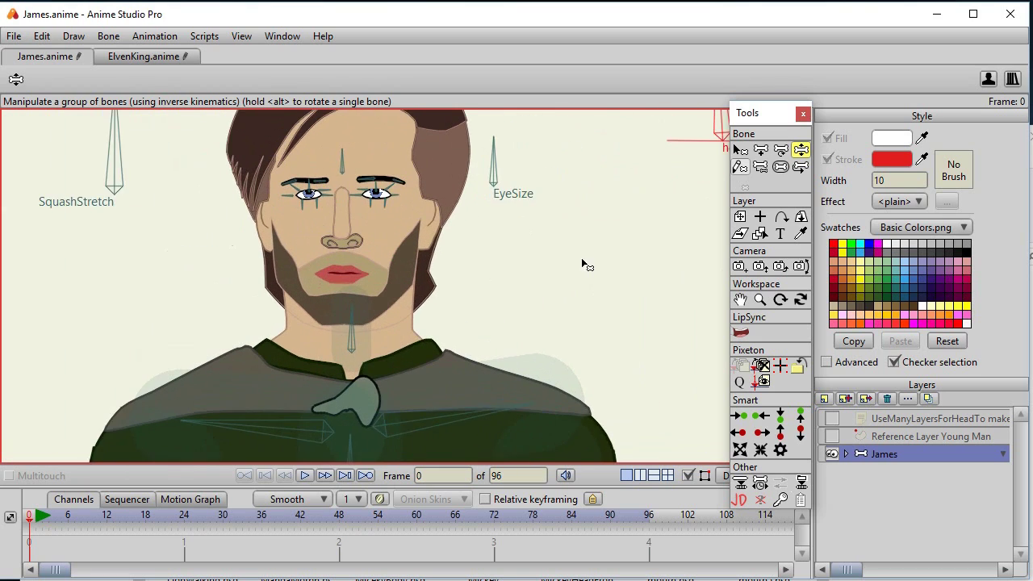
{"action": "scroll", "coordinate": [595, 316], "scroll_direction": "up", "scroll_amount": 5}
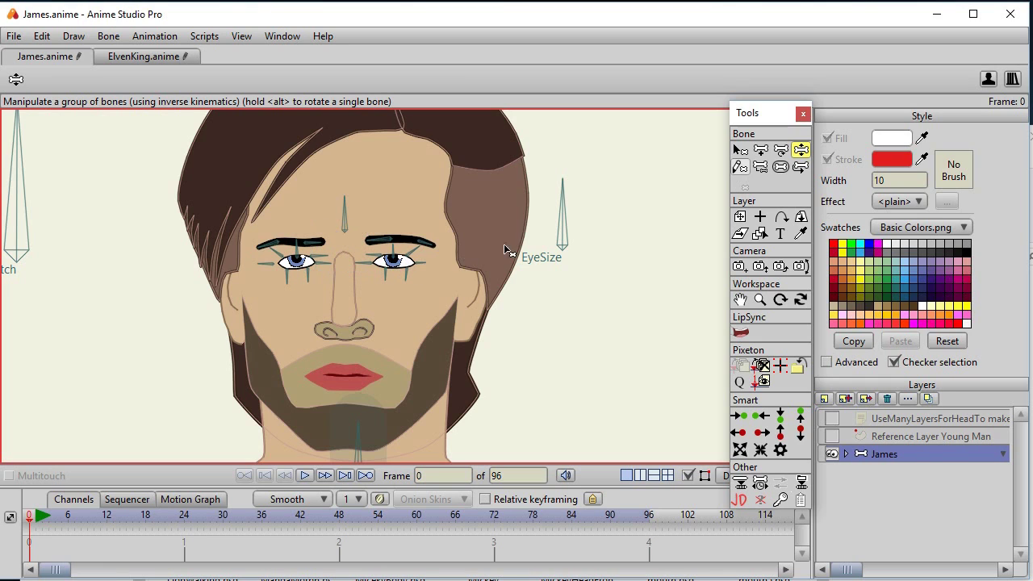
{"action": "scroll", "coordinate": [593, 292], "scroll_direction": "down", "scroll_amount": 3}
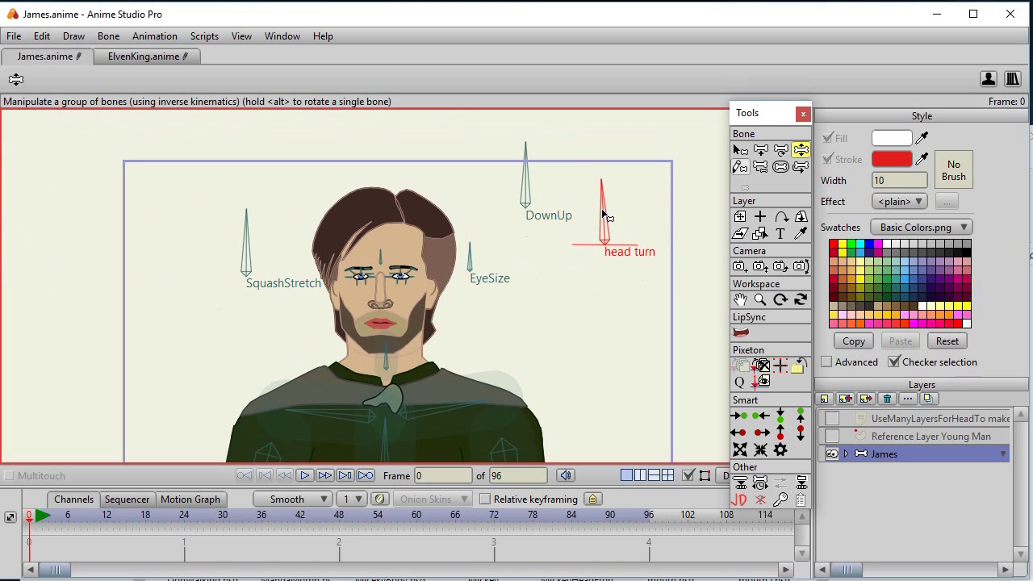
{"action": "mouse_move", "coordinate": [607, 216]}
{"action": "left_mouse_down"}
{"action": "mouse_move", "coordinate": [625, 221]}
{"action": "mouse_move", "coordinate": [594, 234]}
{"action": "mouse_move", "coordinate": [591, 224]}
{"action": "mouse_move", "coordinate": [611, 220]}
{"action": "mouse_move", "coordinate": [591, 220]}
{"action": "left_mouse_up"}
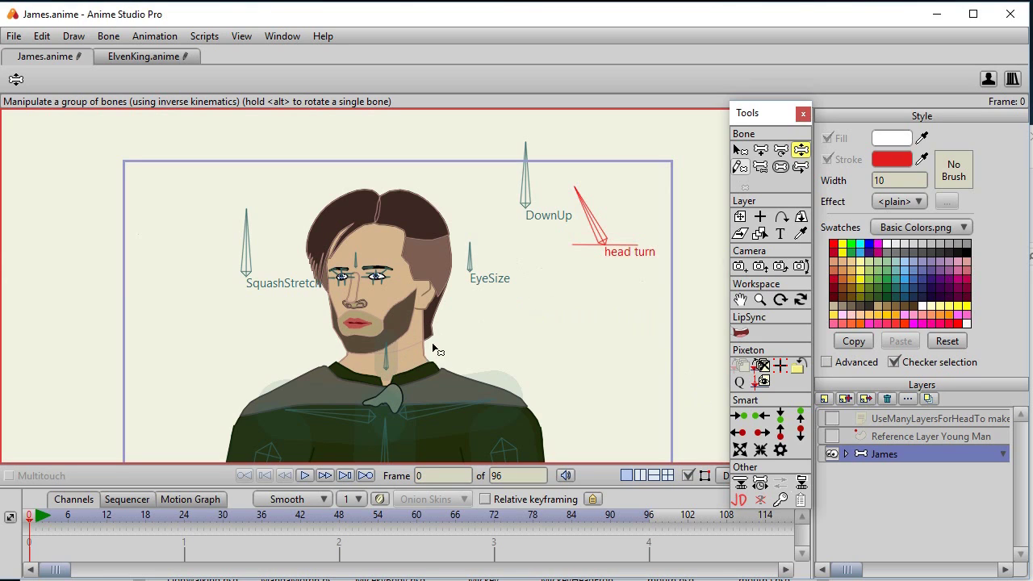
{"action": "scroll", "coordinate": [530, 300], "scroll_direction": "down", "scroll_amount": 3}
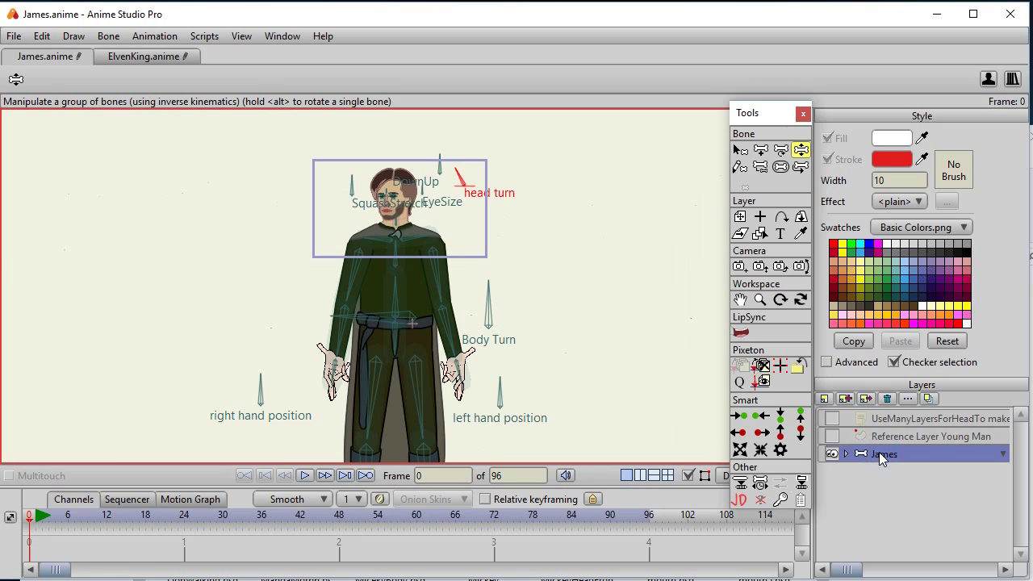
- Duplicate the James bone layer and name the two rigs 3/4 and Front
{"action": "left_click", "coordinate": [845, 399]}
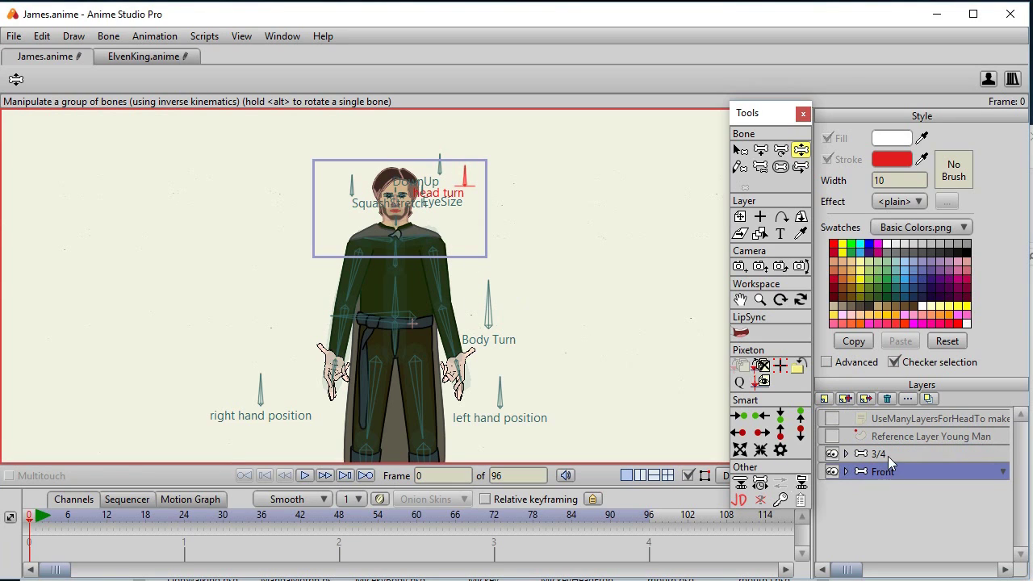
- Group the 3/4 and Front layers under a new layer named James and convert that group to a switch layer
{"action": "left_click", "coordinate": [887, 454], "text": "ctrl"}
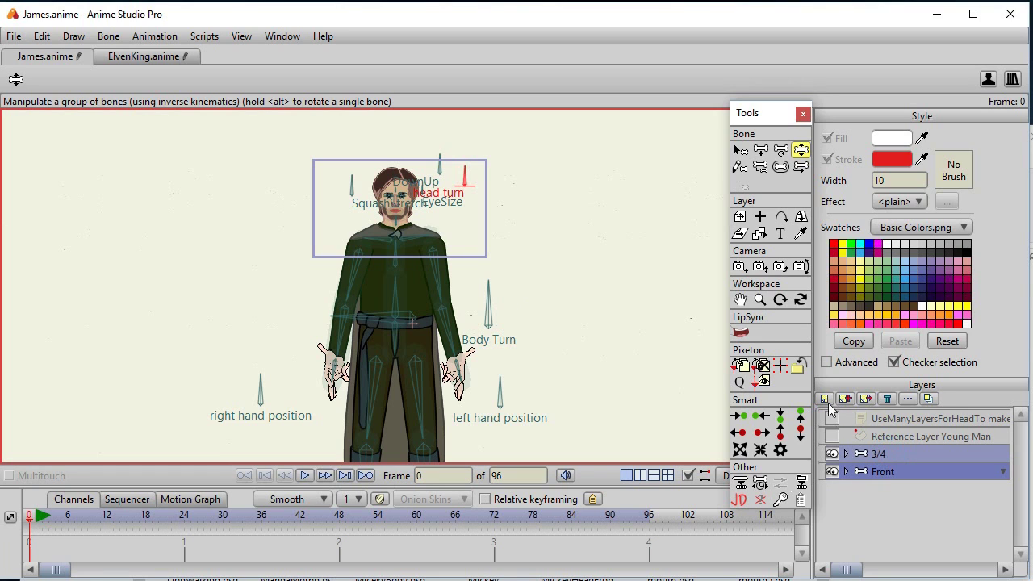
{"action": "left_click", "coordinate": [827, 401]}
{"action": "left_click", "coordinate": [871, 460]}
{"action": "double_click", "coordinate": [882, 459]}
{"action": "type", "text": "jame"}
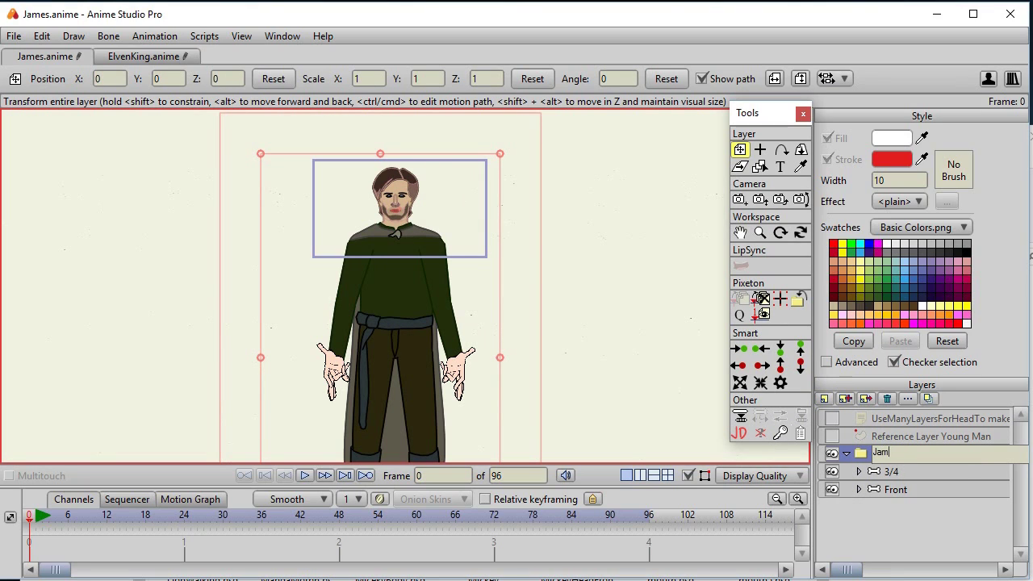
{"action": "left_click", "coordinate": [958, 456]}
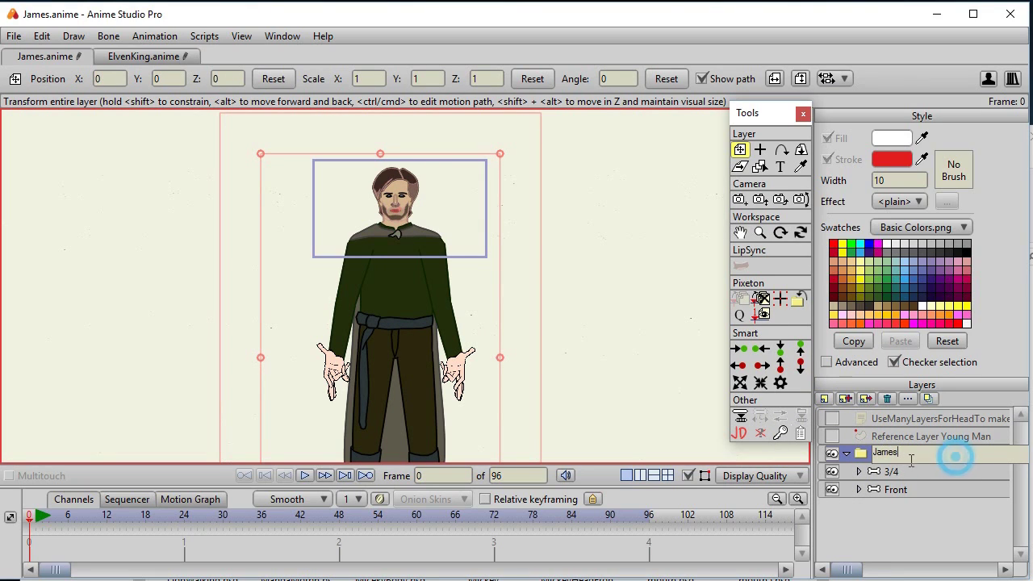
{"action": "left_click", "coordinate": [862, 454]}
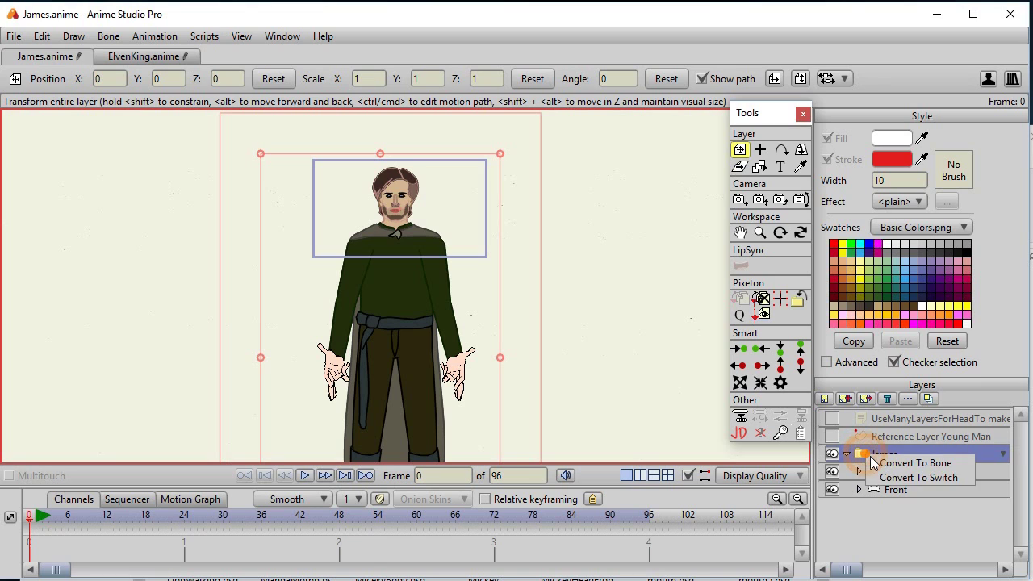
{"action": "left_click", "coordinate": [911, 478]}
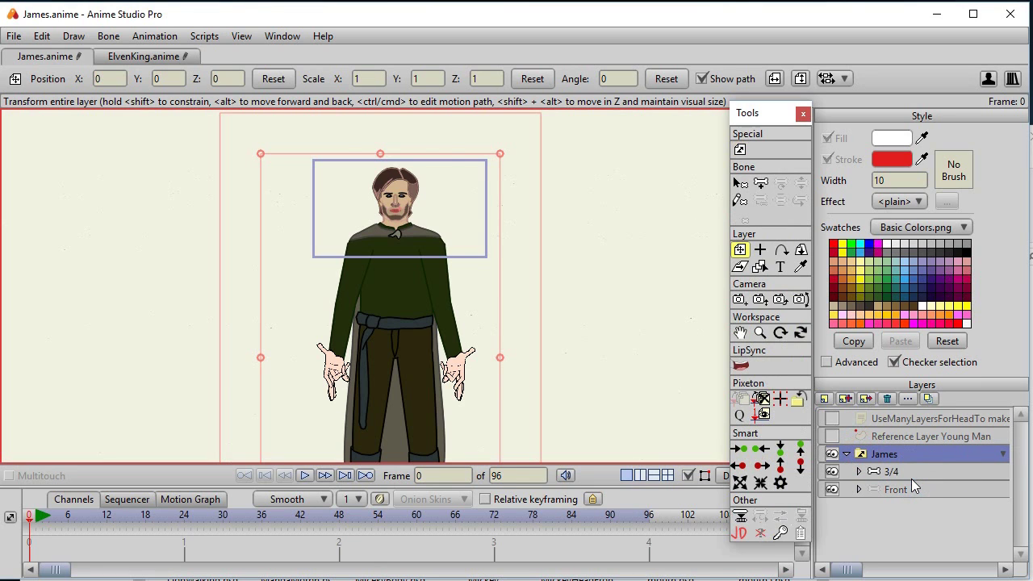
- Copy the Zed bone layer in the ElvenKing document
{"action": "key", "text": "ctrl+Tab"}
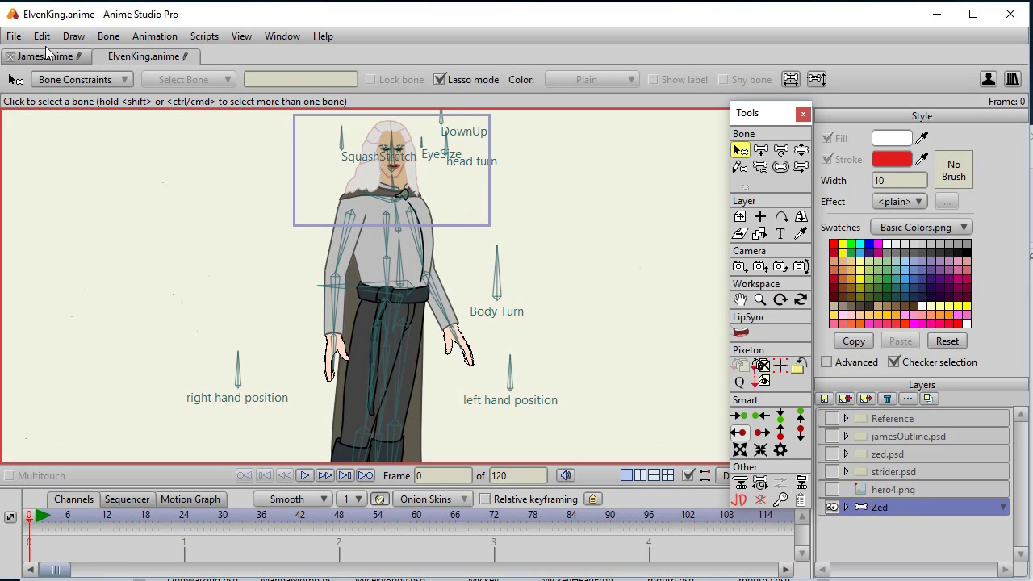
{"action": "left_click", "coordinate": [14, 36]}
{"action": "mouse_move", "coordinate": [36, 37]}
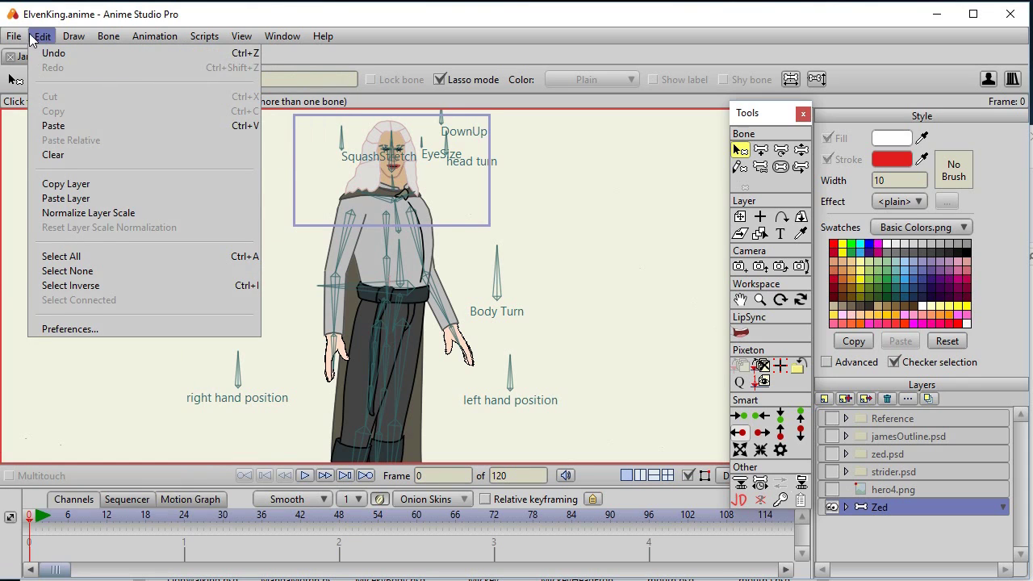
{"action": "mouse_move", "coordinate": [105, 316]}
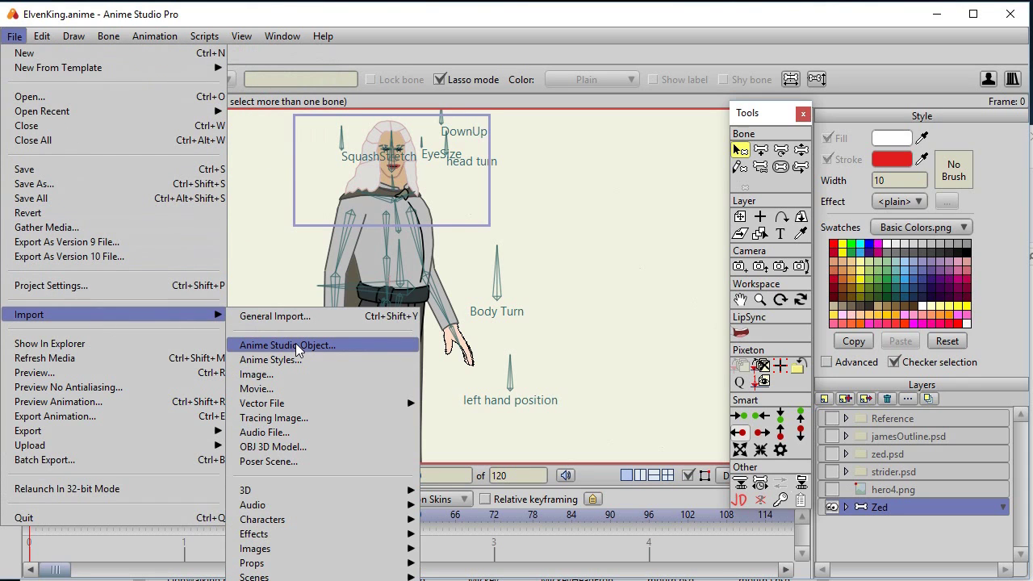
{"action": "mouse_move", "coordinate": [335, 28]}
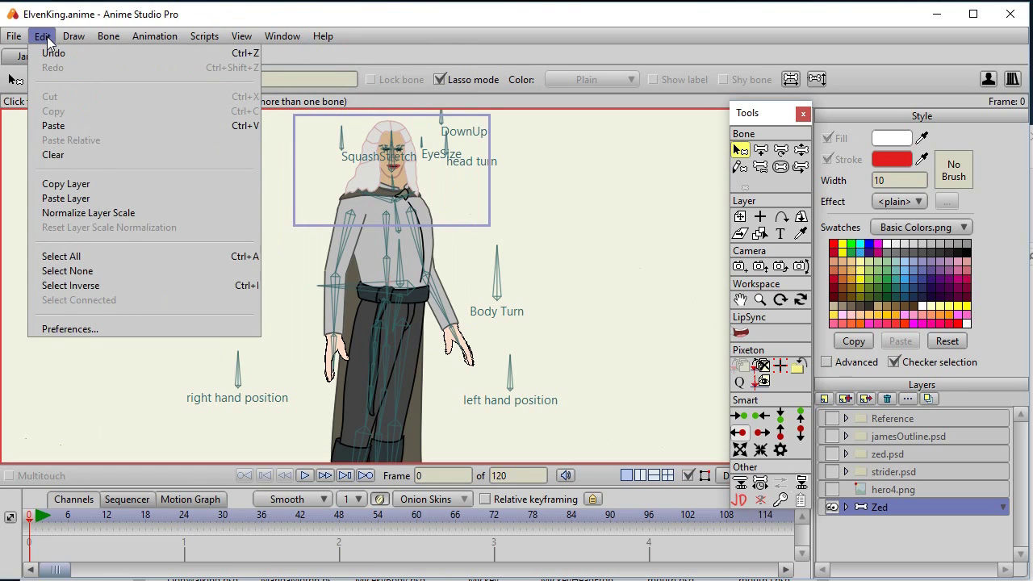
{"action": "left_click", "coordinate": [76, 185]}
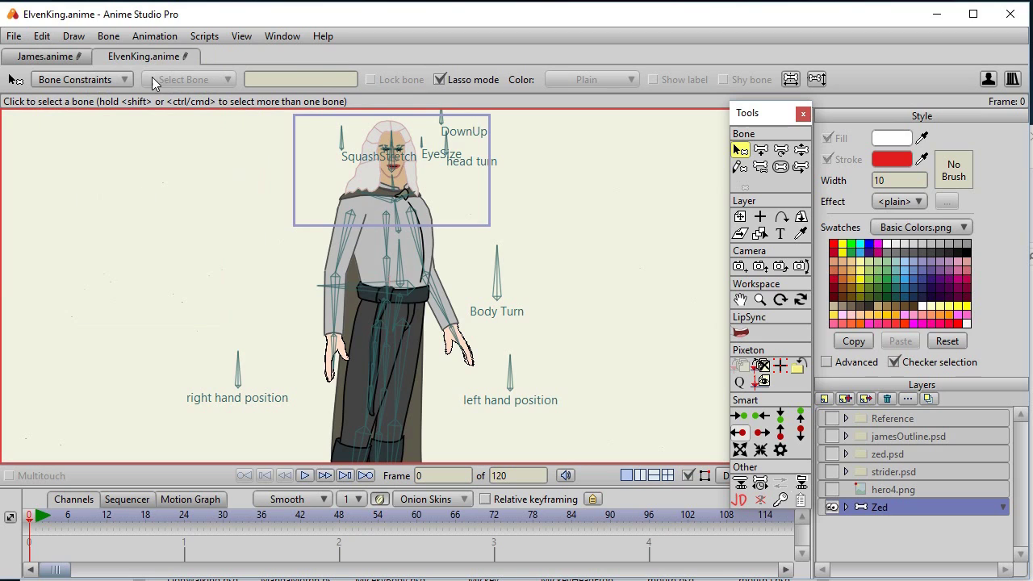
- Paste the copied Zed bone layer into the James document, inside the James switch layer
{"action": "left_click", "coordinate": [48, 56]}
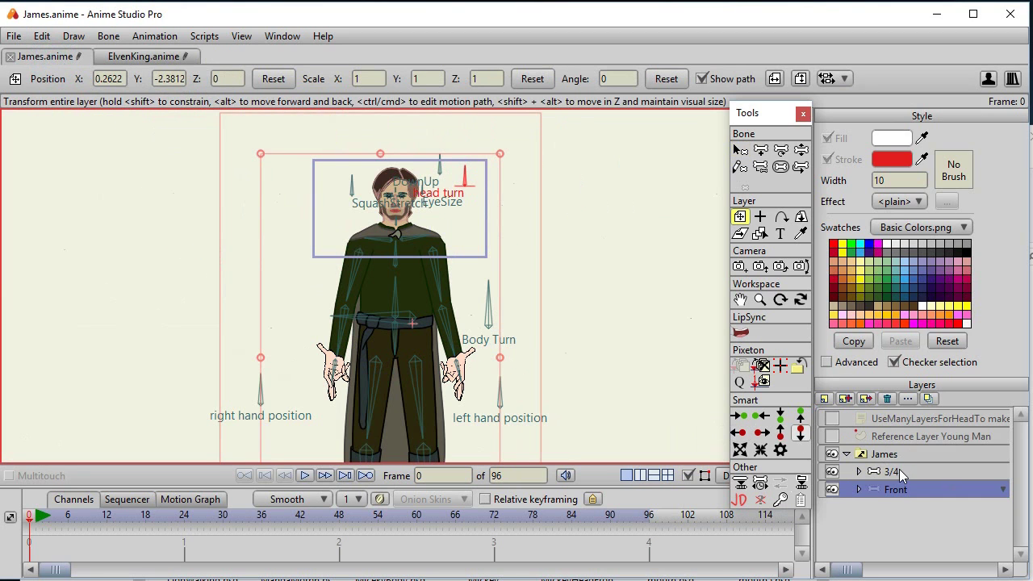
{"action": "left_click", "coordinate": [42, 36]}
{"action": "left_click", "coordinate": [80, 199]}
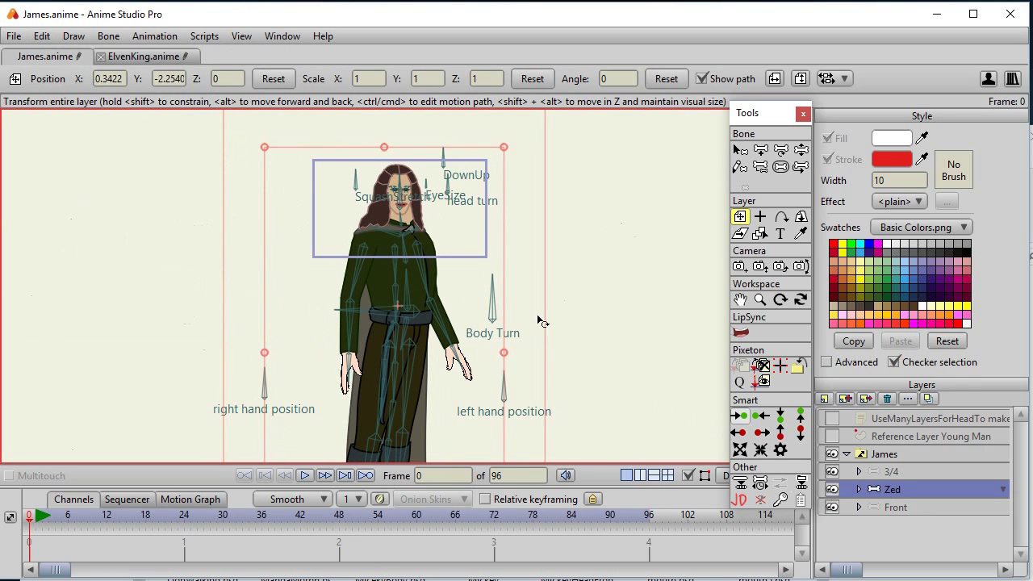
- Examine the pasted Zed rig's face and clothing colours up close and compare them with the original in the ElvenKing document
{"action": "scroll", "coordinate": [547, 307], "scroll_direction": "up", "scroll_amount": 4}
{"action": "scroll", "coordinate": [526, 228], "scroll_direction": "down", "scroll_amount": 1}
{"action": "scroll", "coordinate": [537, 279], "scroll_direction": "up", "scroll_amount": 3}
{"action": "scroll", "coordinate": [549, 293], "scroll_direction": "down", "scroll_amount": 1}
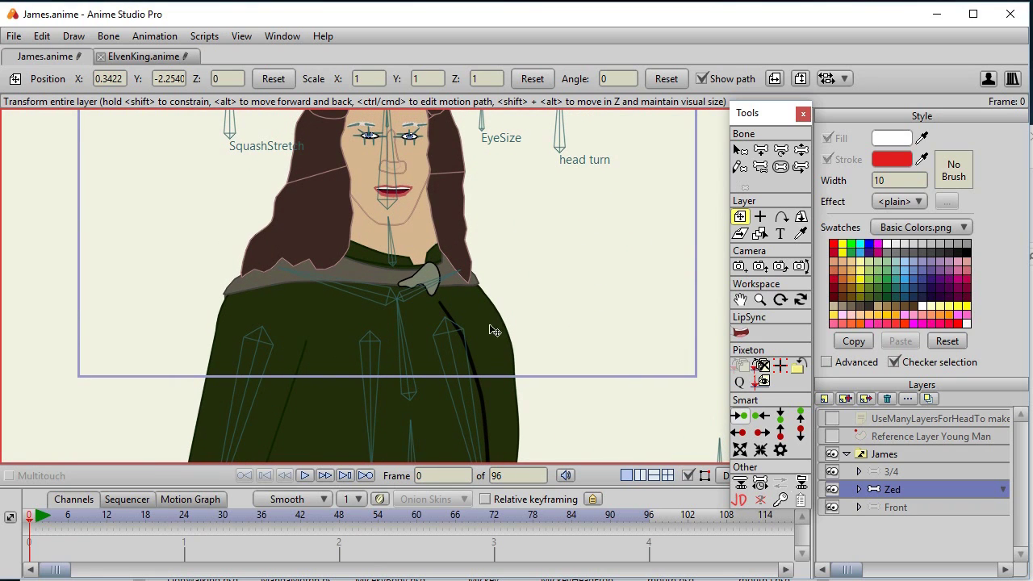
{"action": "left_click", "coordinate": [137, 55]}
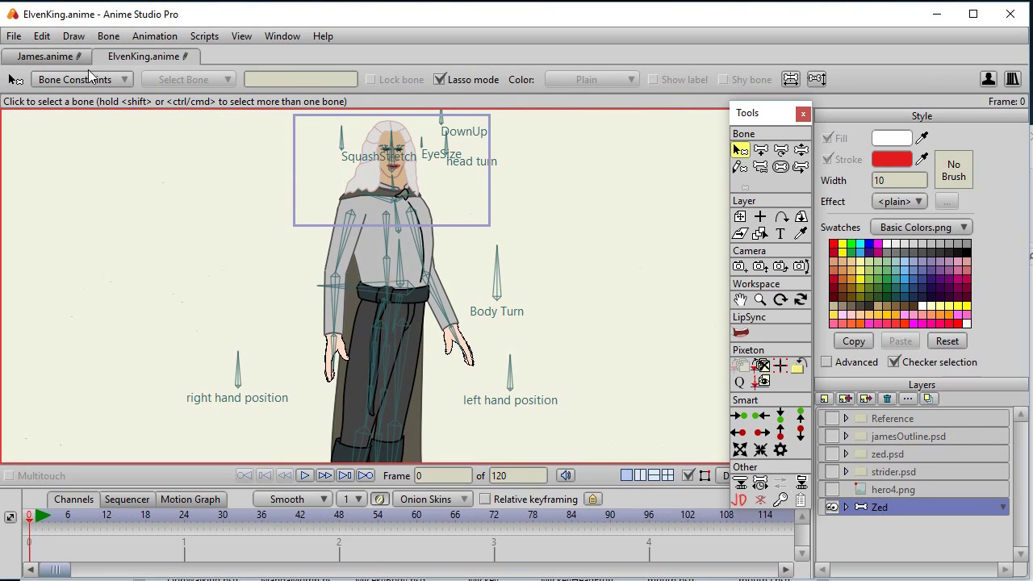
{"action": "left_click", "coordinate": [46, 57]}
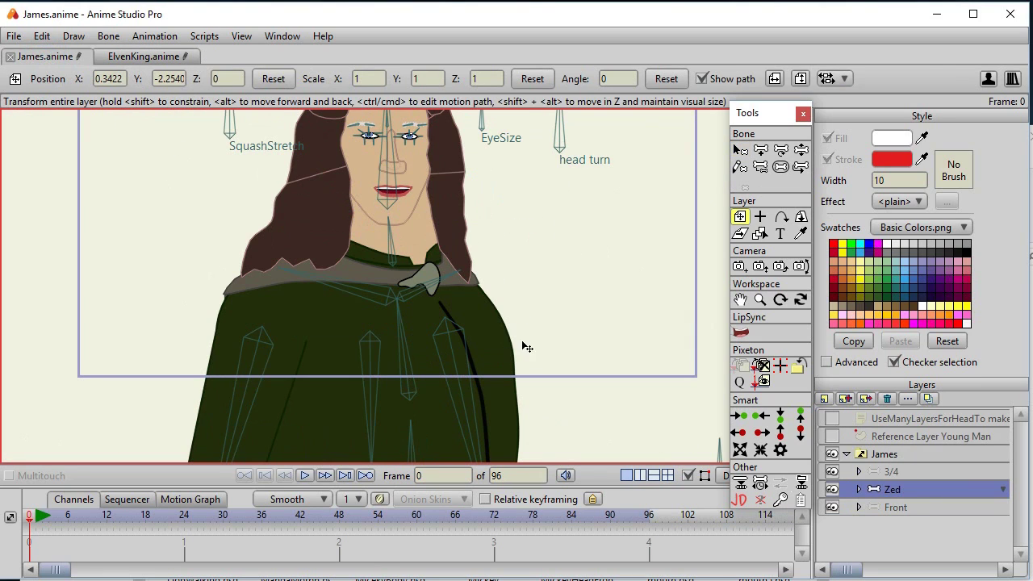
{"action": "scroll", "coordinate": [530, 330], "scroll_direction": "up", "scroll_amount": 1}
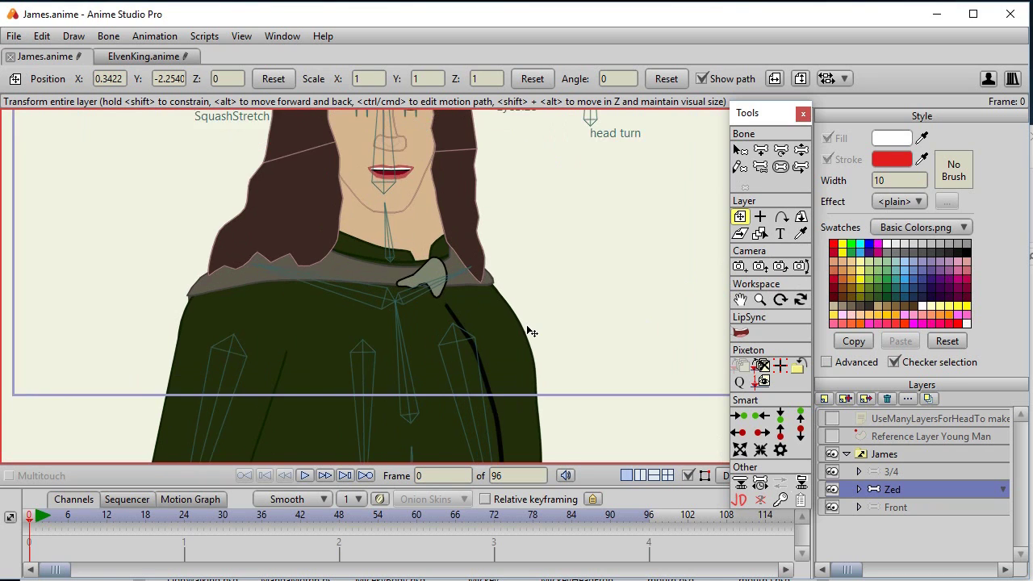
{"action": "scroll", "coordinate": [531, 331], "scroll_direction": "down", "scroll_amount": 2}
{"action": "scroll", "coordinate": [531, 332], "scroll_direction": "down", "scroll_amount": 4}
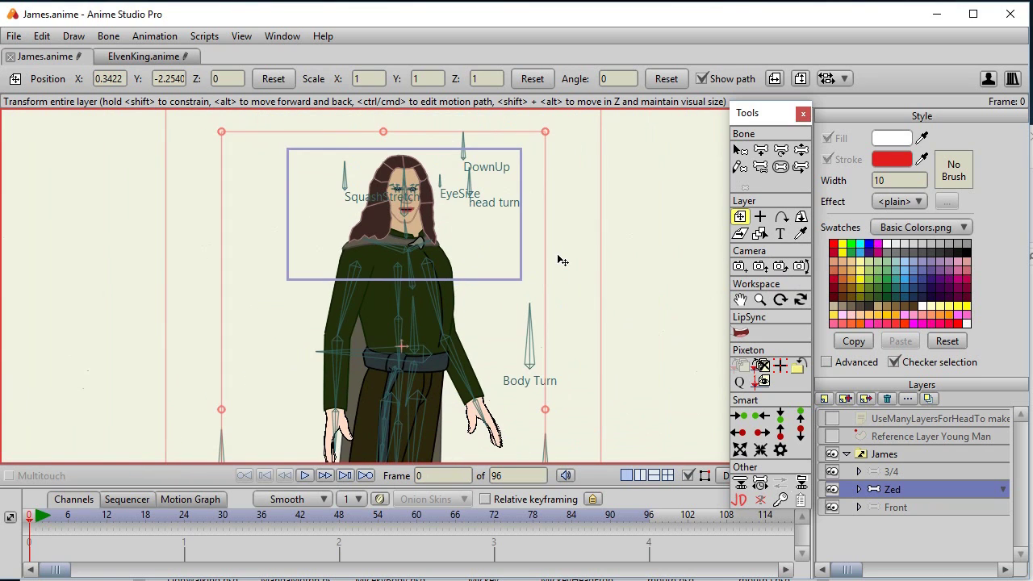
{"action": "scroll", "coordinate": [488, 250], "scroll_direction": "up", "scroll_amount": 2}
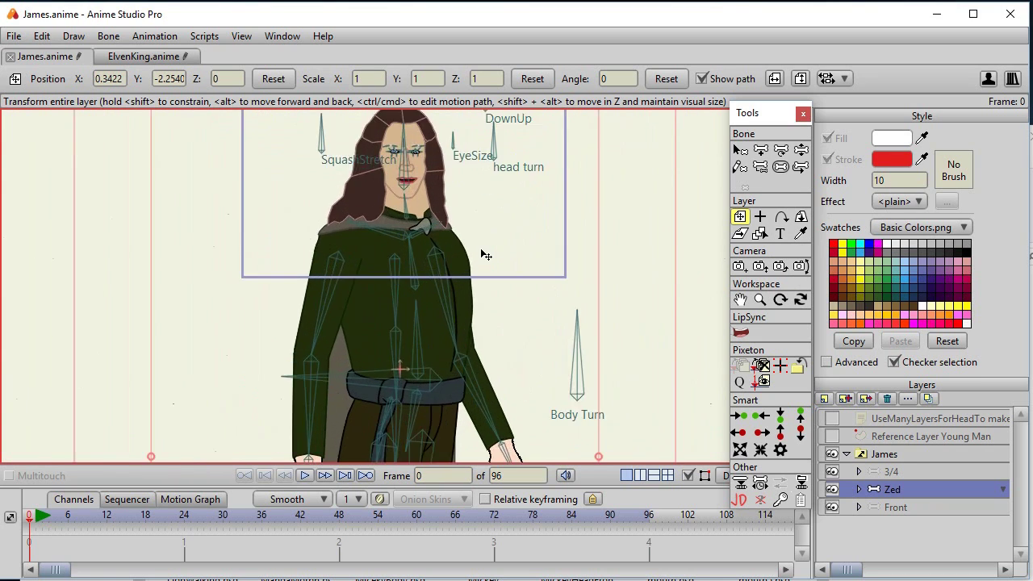
{"action": "scroll", "coordinate": [486, 255], "scroll_direction": "down", "scroll_amount": 1}
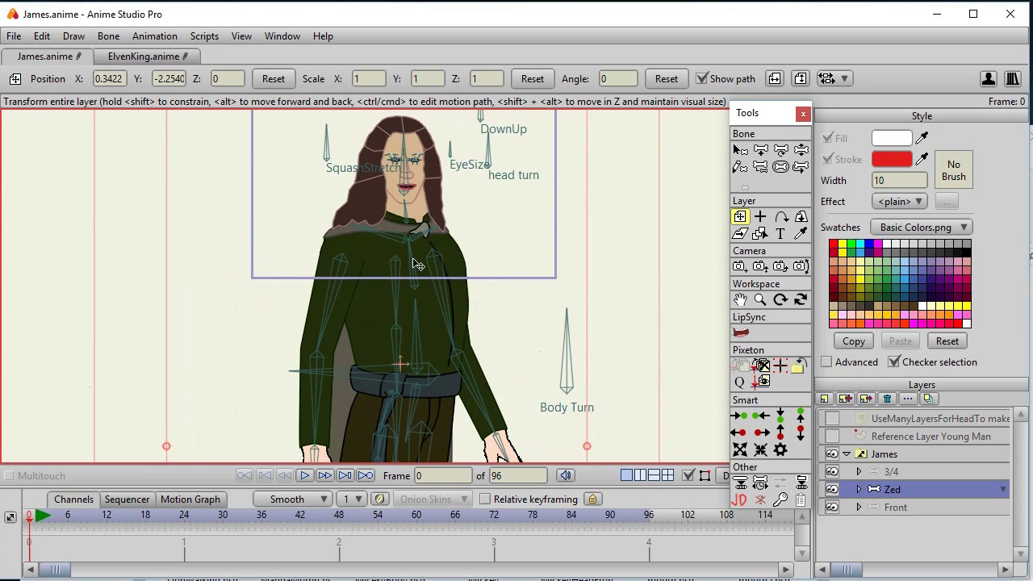
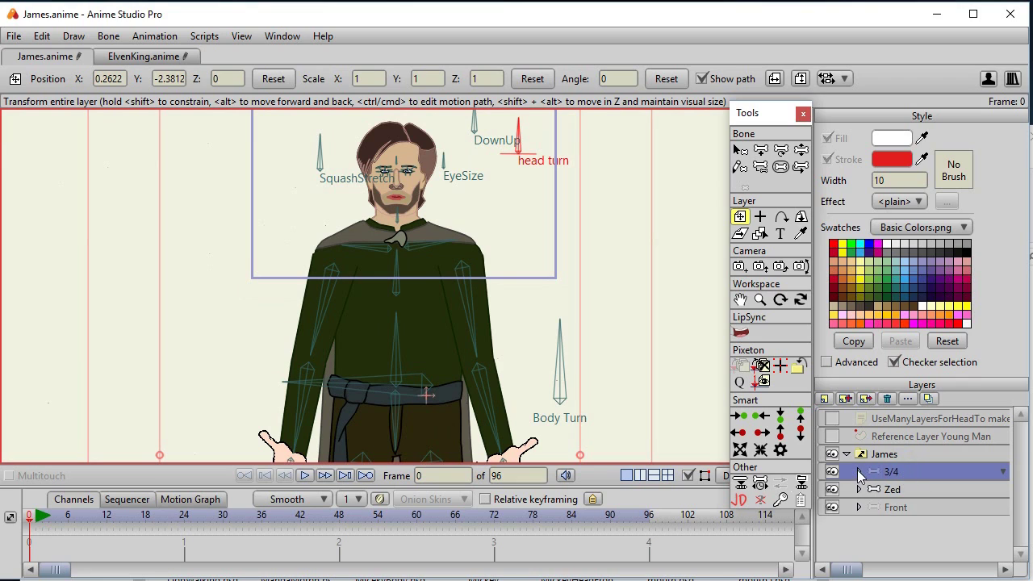
- Delete the arm, hand and torso layers from Right Hand Top through torso DB inside the 3/4 layer
{"action": "scroll", "coordinate": [907, 476], "scroll_direction": "down", "scroll_amount": 1}
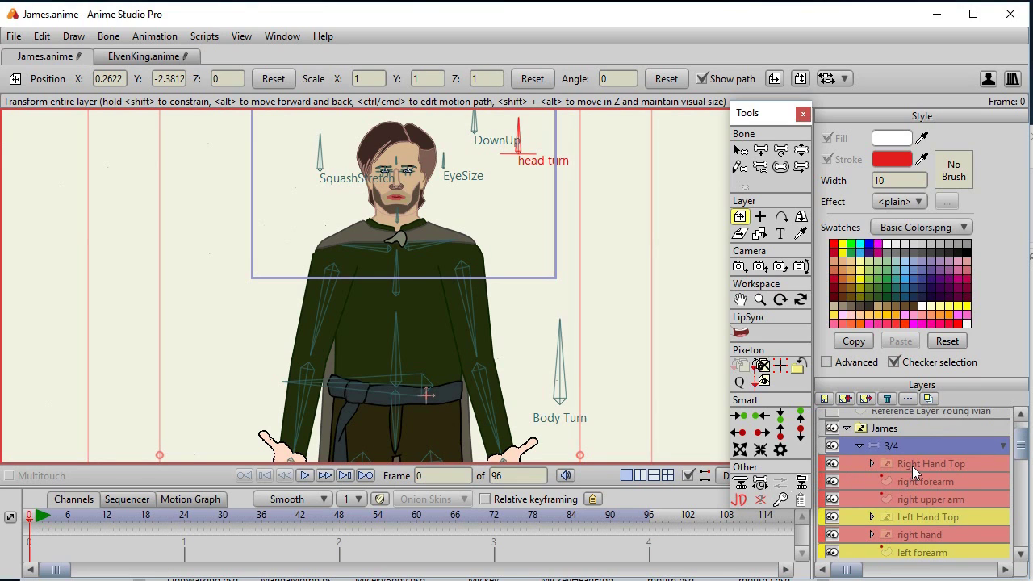
{"action": "left_click", "coordinate": [912, 466]}
{"action": "scroll", "coordinate": [910, 468], "scroll_direction": "down", "scroll_amount": 2}
{"action": "scroll", "coordinate": [907, 481], "scroll_direction": "down", "scroll_amount": 2}
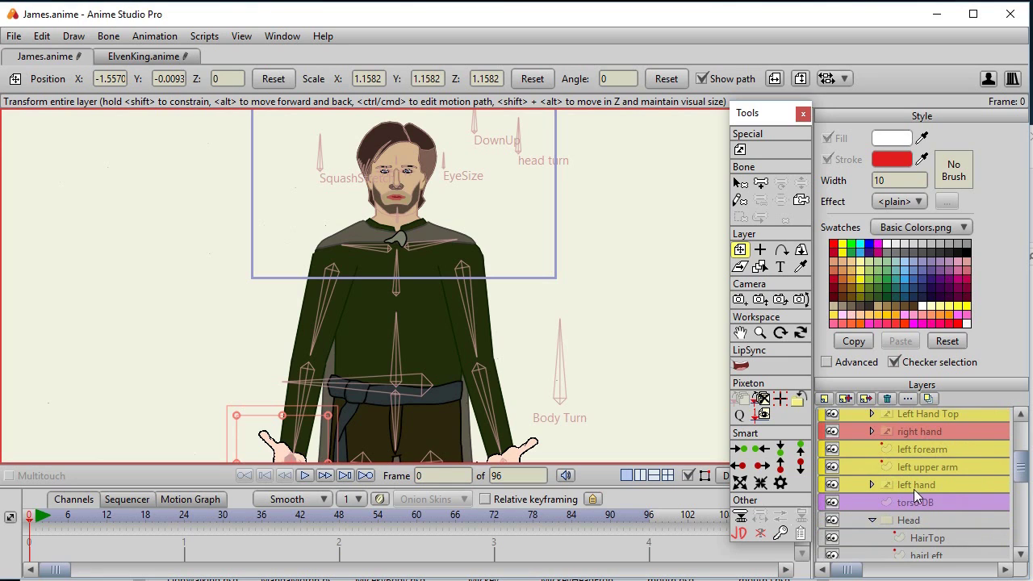
{"action": "left_click", "coordinate": [911, 499], "text": "shift"}
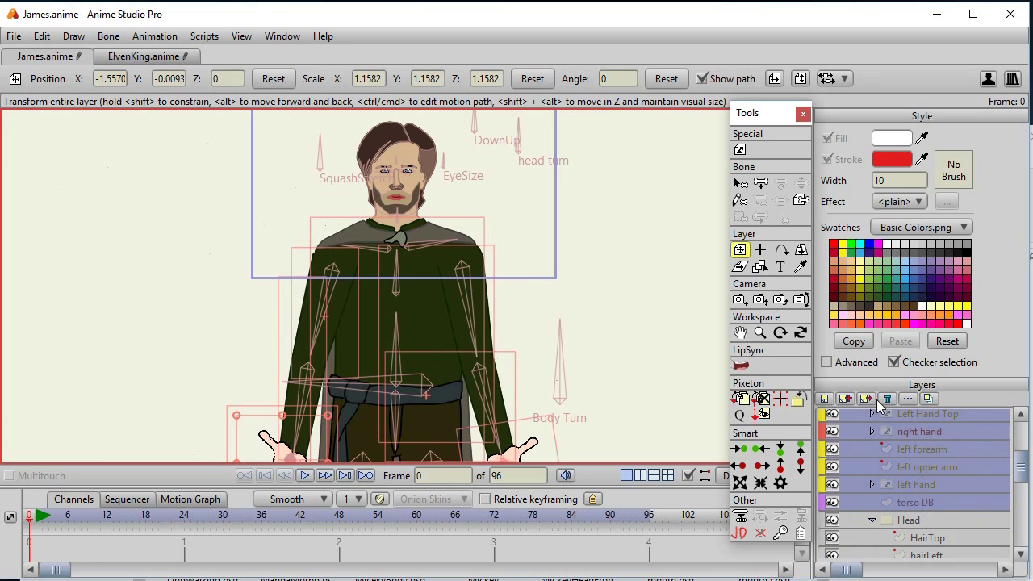
{"action": "left_click", "coordinate": [886, 399]}
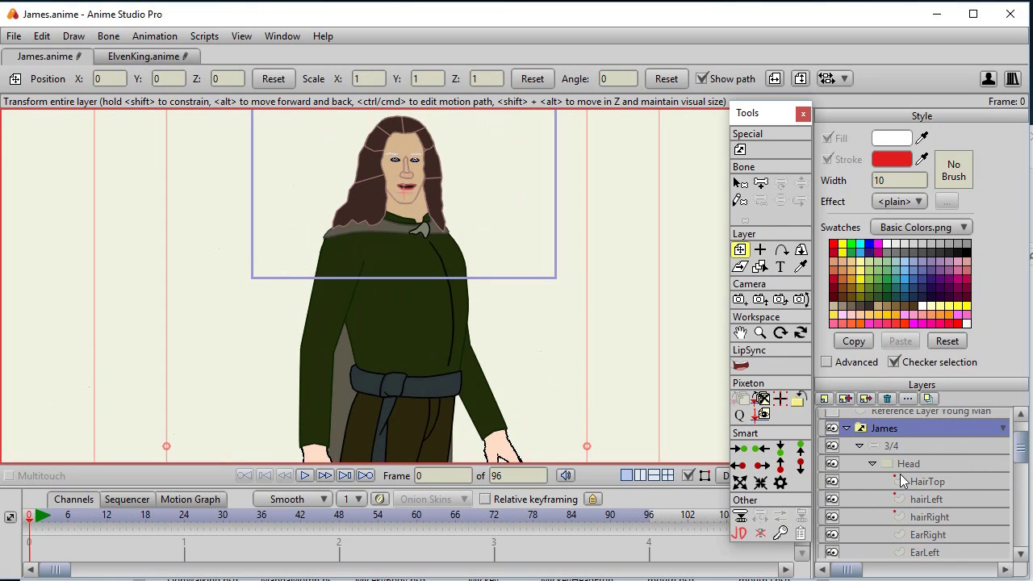
{"action": "left_click", "coordinate": [859, 446]}
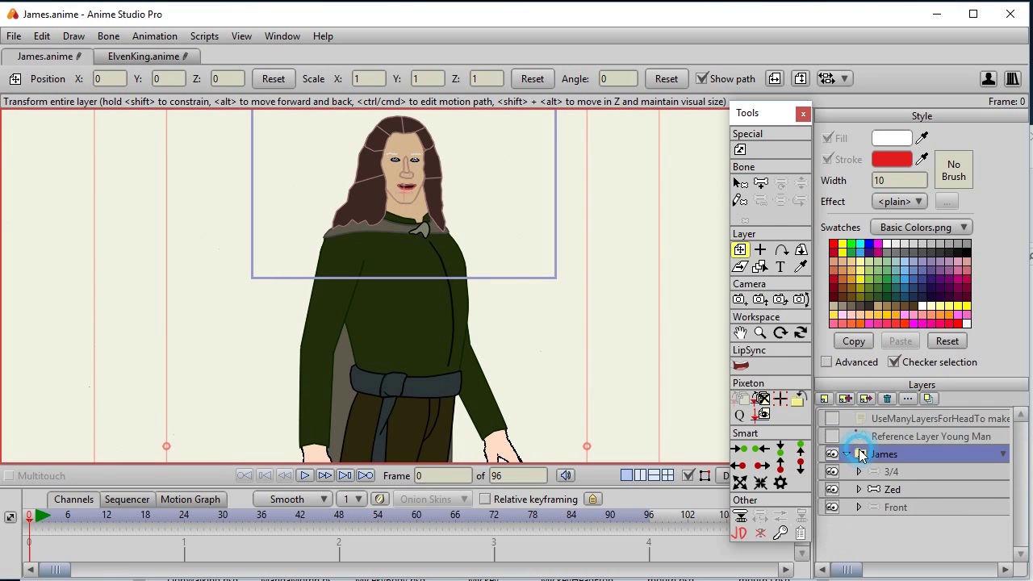
- Move the Zed layer above the 3/4 layer in the James switch group and expand 3/4 to reveal its contents
{"action": "left_click", "coordinate": [891, 490]}
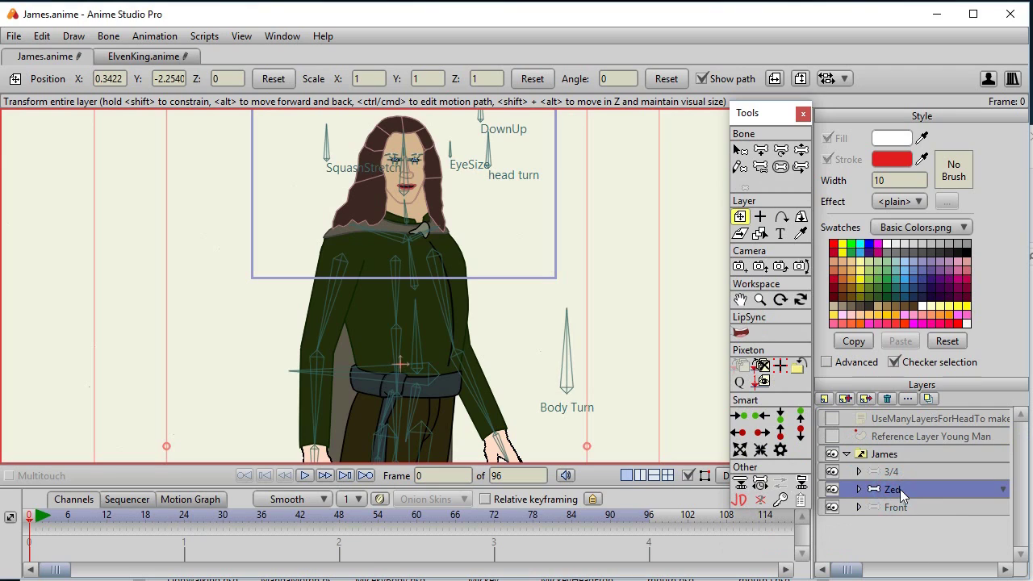
{"action": "left_click_drag", "start_coordinate": [899, 489], "coordinate": [898, 465]}
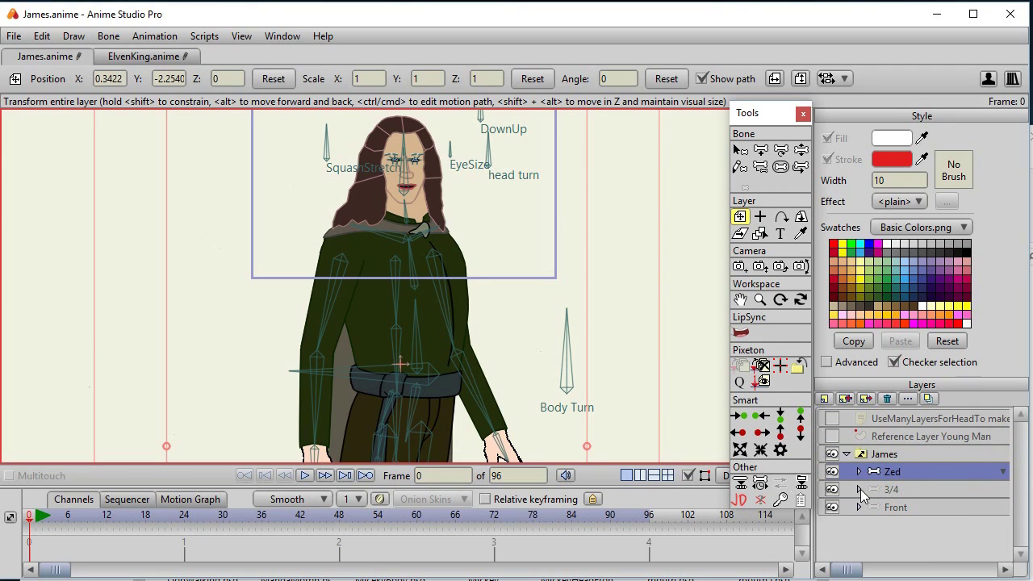
{"action": "left_click", "coordinate": [858, 489]}
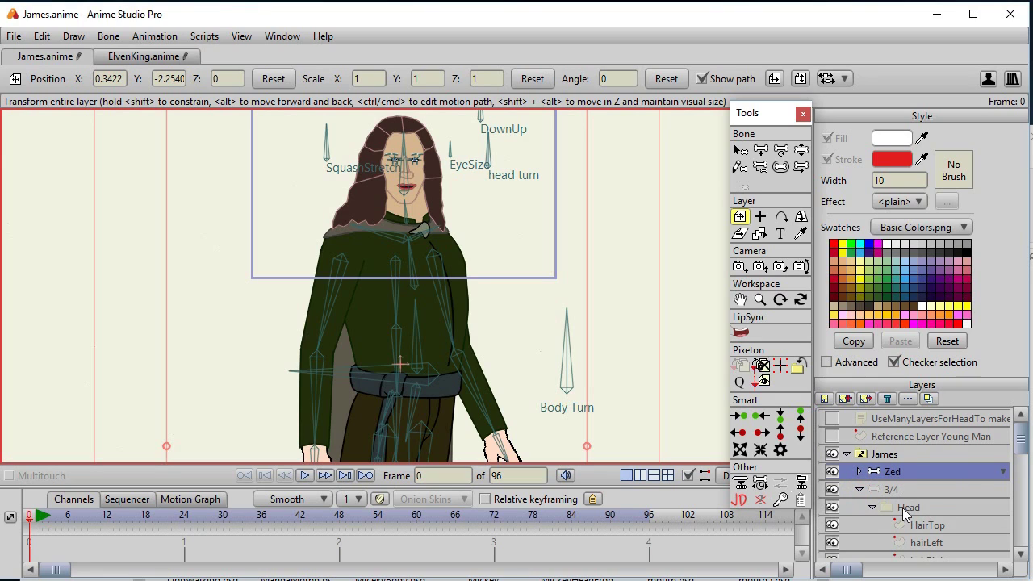
- Make the Reference Layer Young Man inside the Zed layer visible and check its guides against the full figure
{"action": "left_click", "coordinate": [859, 472]}
{"action": "scroll", "coordinate": [926, 516], "scroll_direction": "down", "scroll_amount": 2}
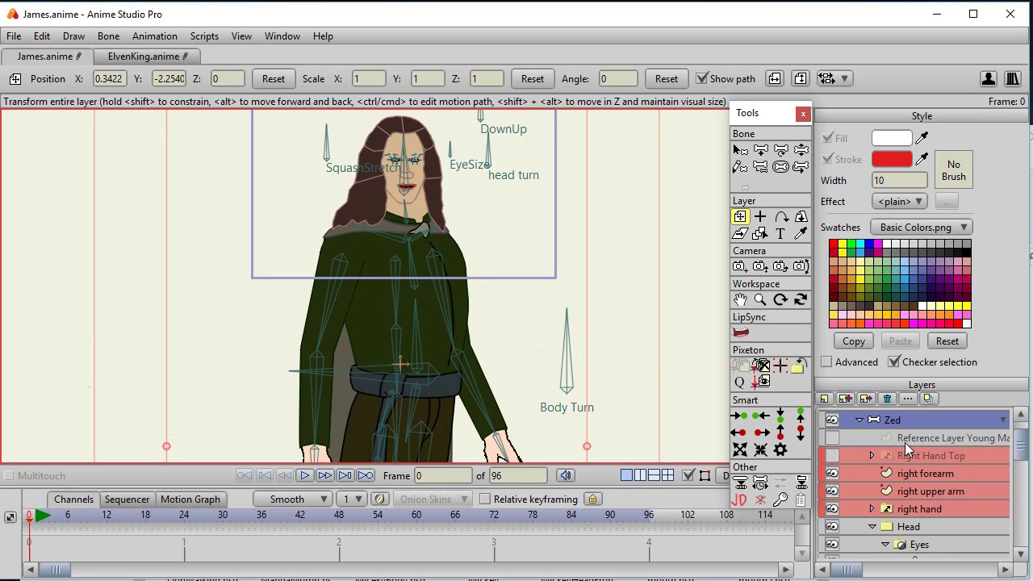
{"action": "left_click", "coordinate": [833, 438]}
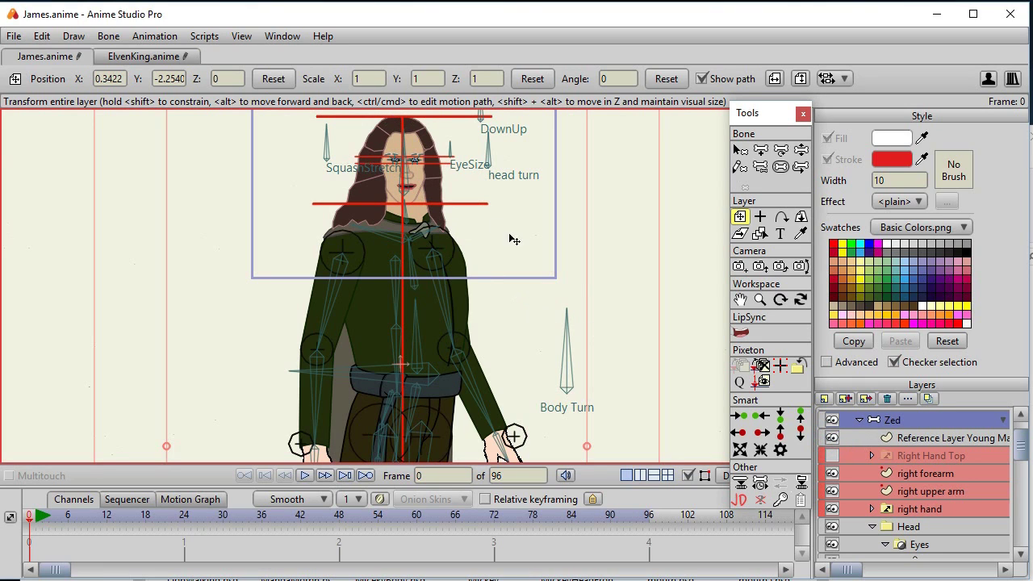
{"action": "scroll", "coordinate": [519, 246], "scroll_direction": "down", "scroll_amount": 2}
{"action": "left_click_drag", "start_coordinate": [565, 315], "coordinate": [576, 162]}
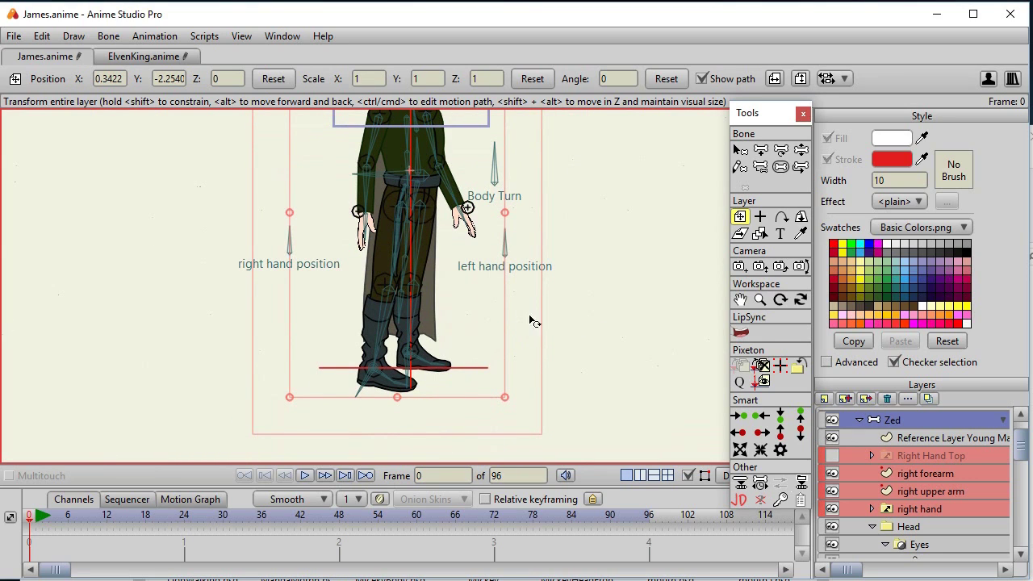
{"action": "left_click_drag", "start_coordinate": [576, 315], "coordinate": [583, 383]}
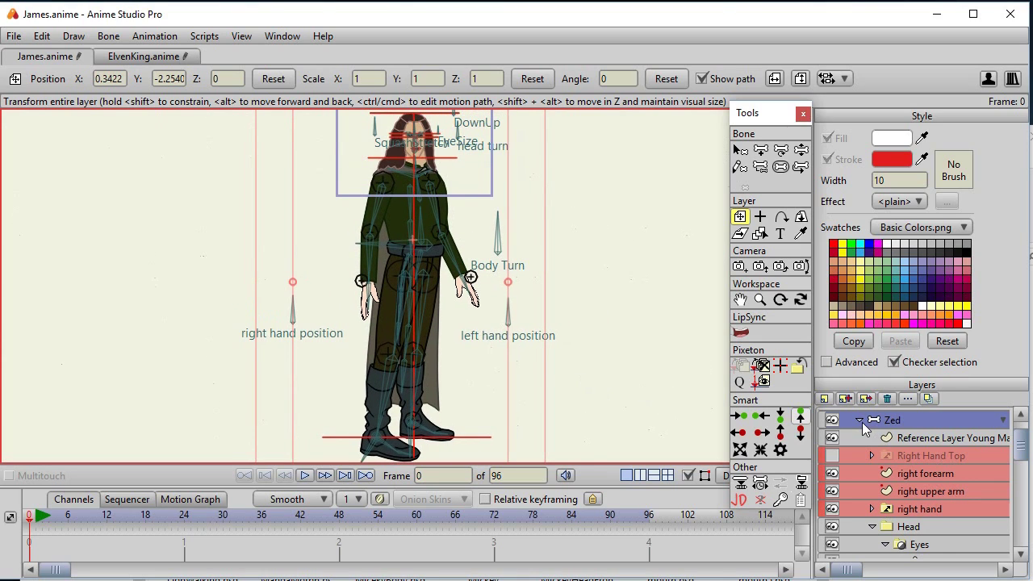
- Show the separate Reference Layer Young Man above the James group over the Front rig and check its guides from head to feet
{"action": "left_click", "coordinate": [860, 420]}
{"action": "scroll", "coordinate": [861, 438], "scroll_direction": "up", "scroll_amount": 1}
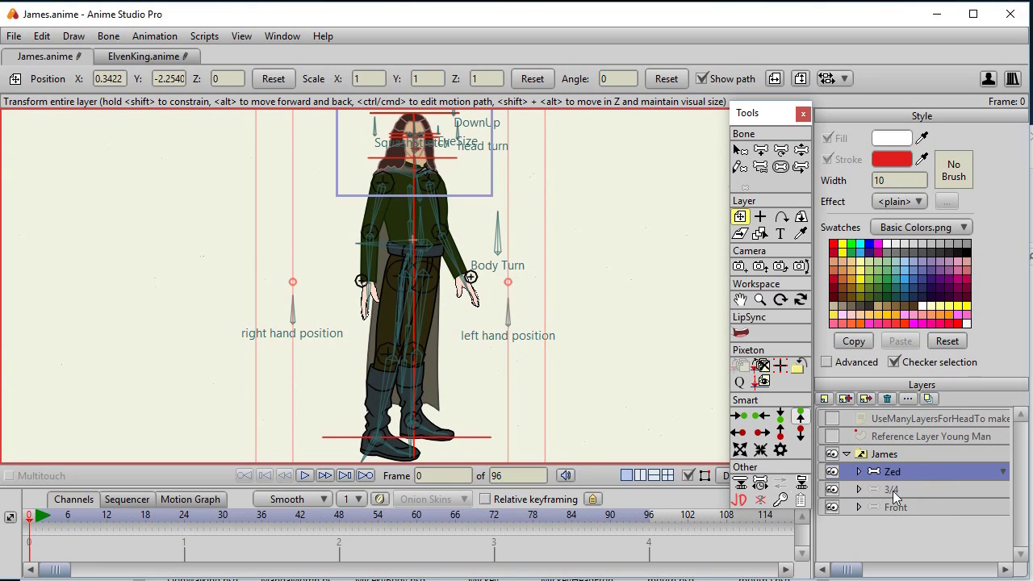
{"action": "left_click", "coordinate": [892, 491]}
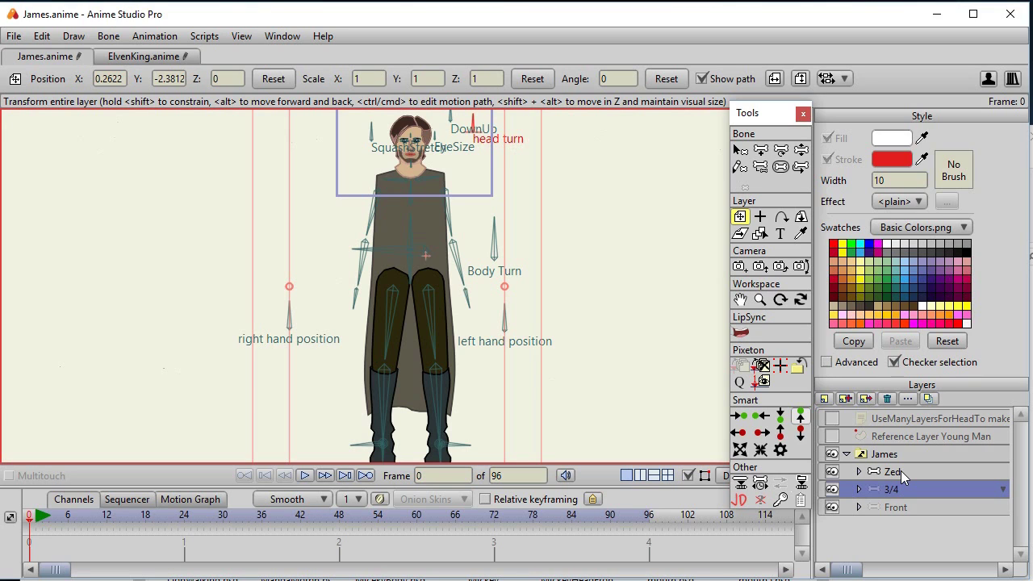
{"action": "left_click", "coordinate": [904, 435]}
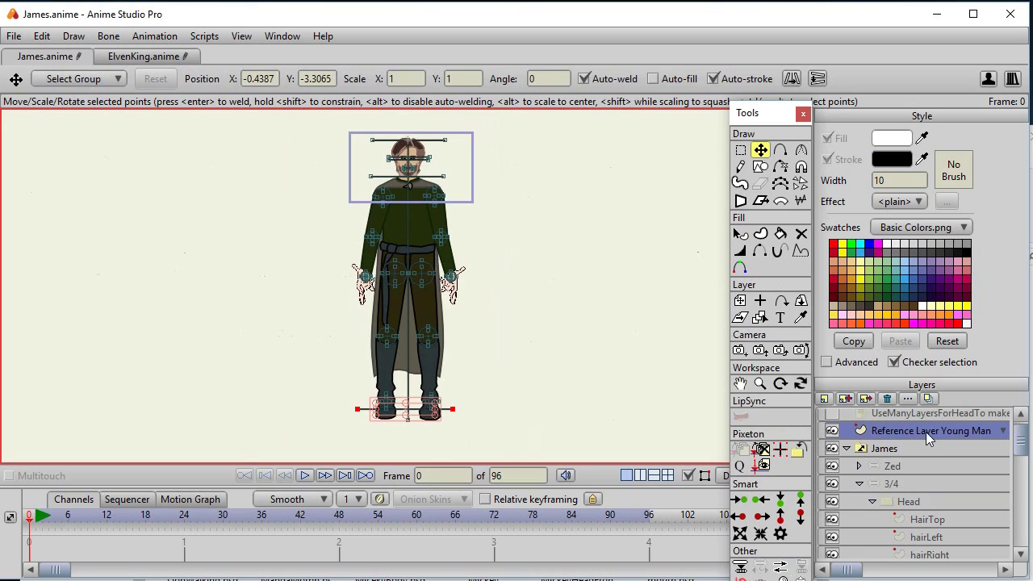
{"action": "left_click", "coordinate": [859, 486]}
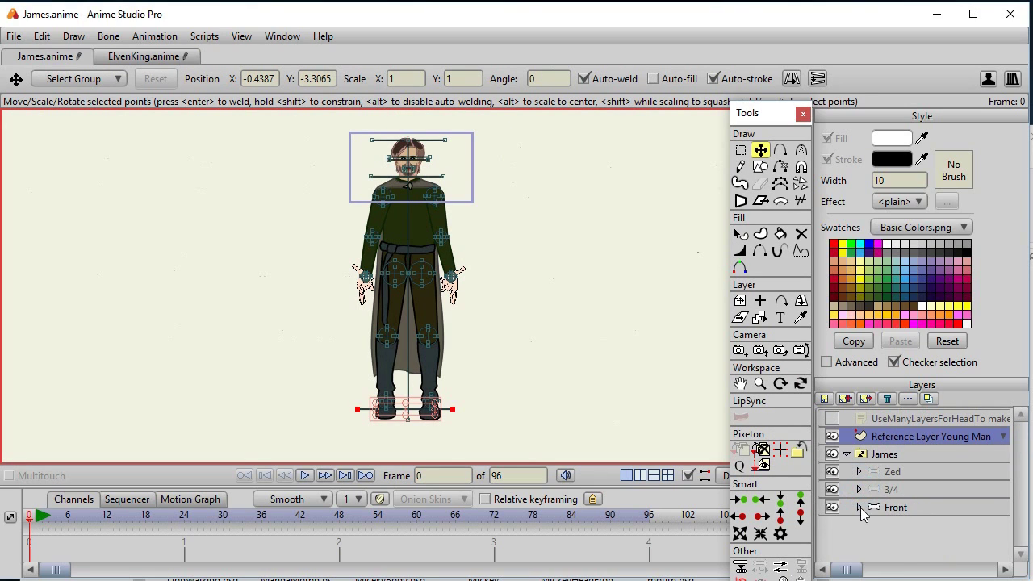
{"action": "left_click", "coordinate": [859, 506]}
{"action": "left_click", "coordinate": [860, 508]}
{"action": "scroll", "coordinate": [532, 211], "scroll_direction": "up", "scroll_amount": 2}
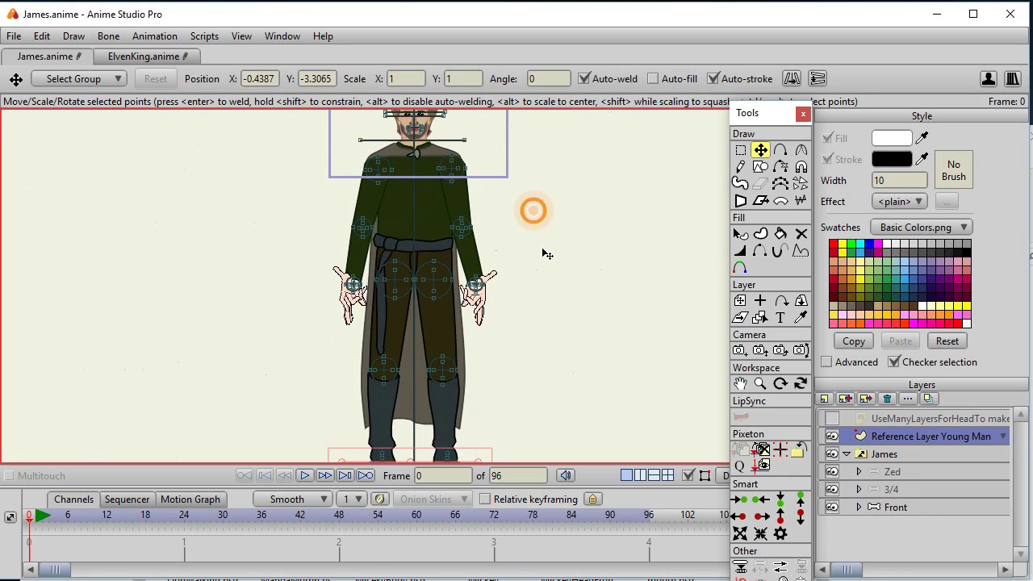
{"action": "scroll", "coordinate": [569, 248], "scroll_direction": "up", "scroll_amount": 3}
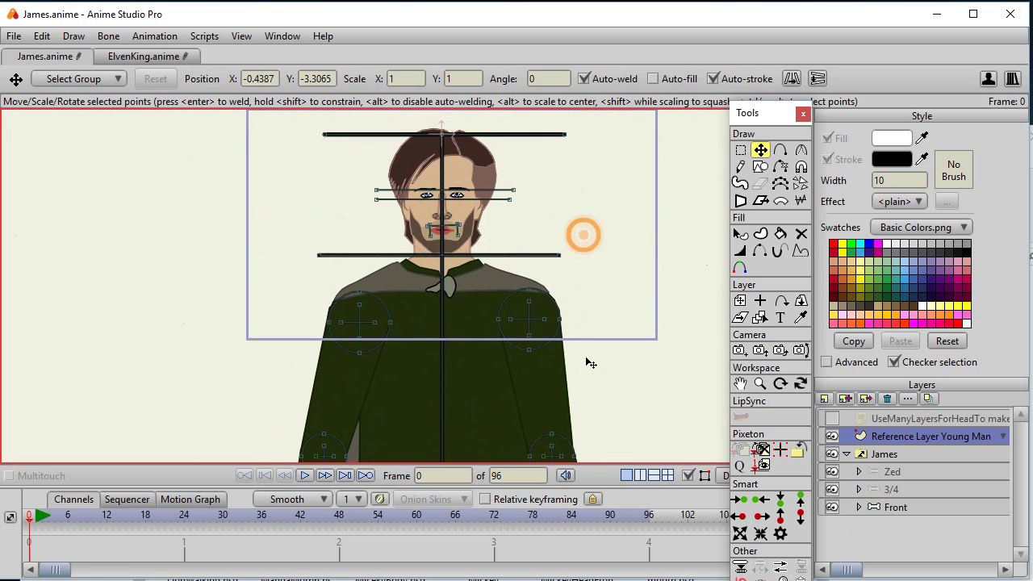
{"action": "scroll", "coordinate": [563, 297], "scroll_direction": "down", "scroll_amount": 2}
{"action": "left_click_drag", "start_coordinate": [578, 318], "coordinate": [573, 126]}
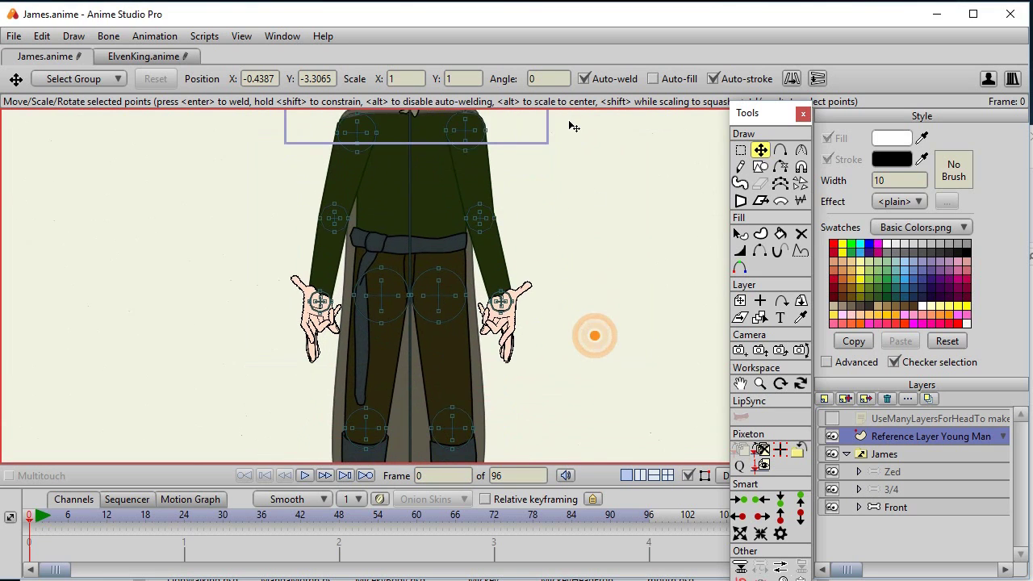
{"action": "left_click_drag", "start_coordinate": [609, 316], "coordinate": [622, 134]}
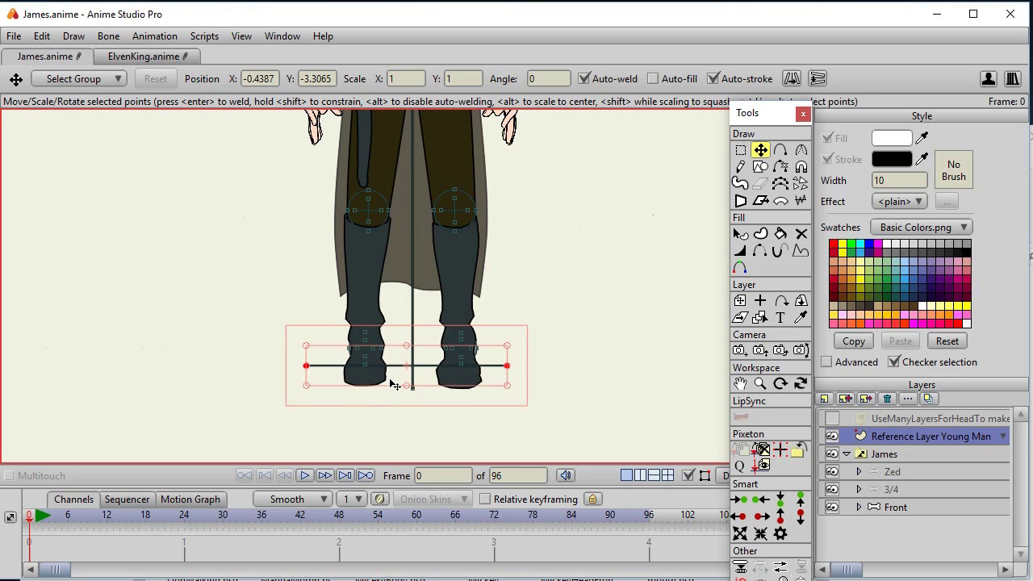
- Switch the James group's active child to Zed, compare both sets of reference guides, and select the Zed layer
{"action": "right_click", "coordinate": [894, 459]}
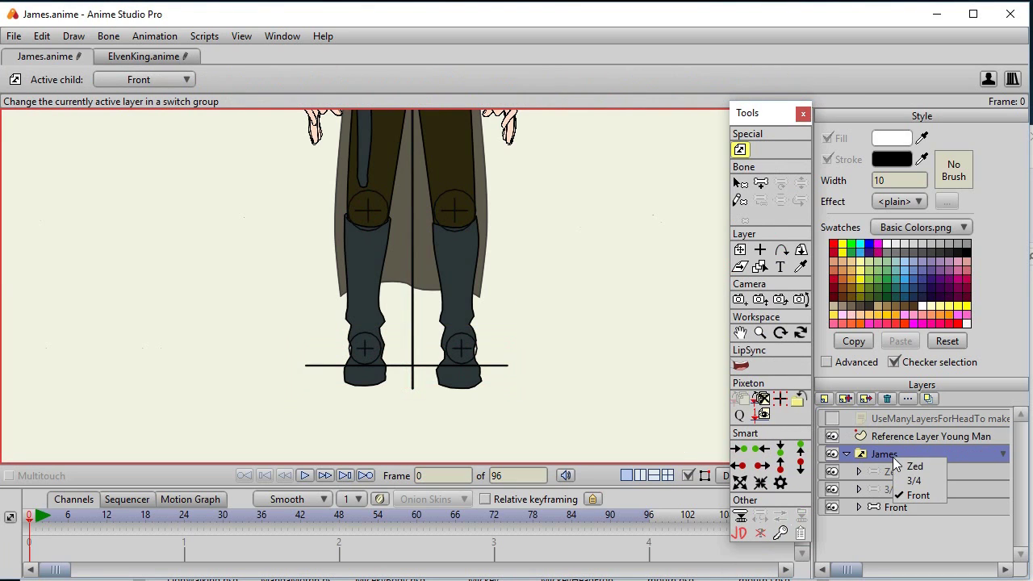
{"action": "left_click", "coordinate": [914, 468]}
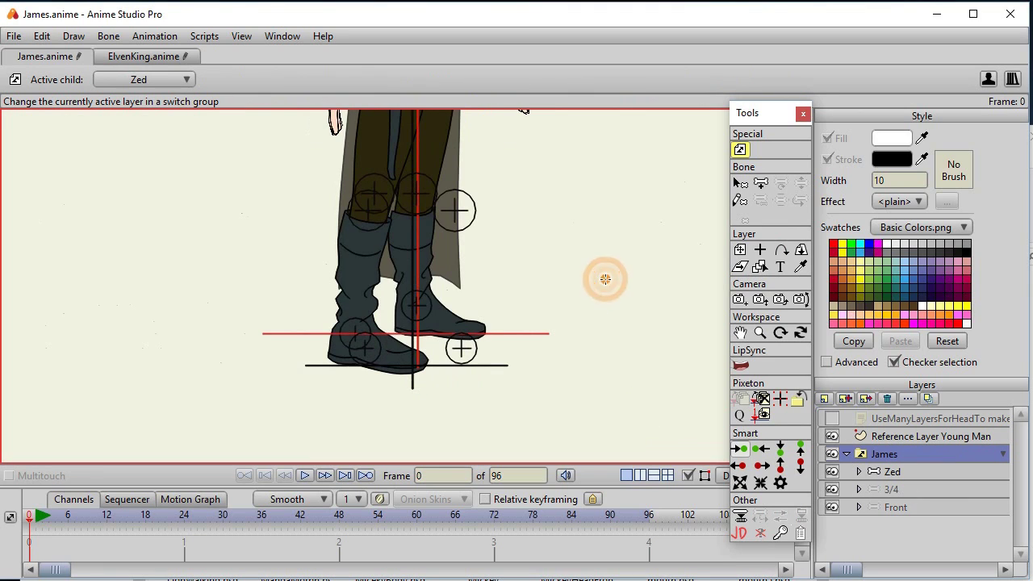
{"action": "scroll", "coordinate": [604, 279], "scroll_direction": "down", "scroll_amount": 3}
{"action": "scroll", "coordinate": [523, 270], "scroll_direction": "up", "scroll_amount": 1}
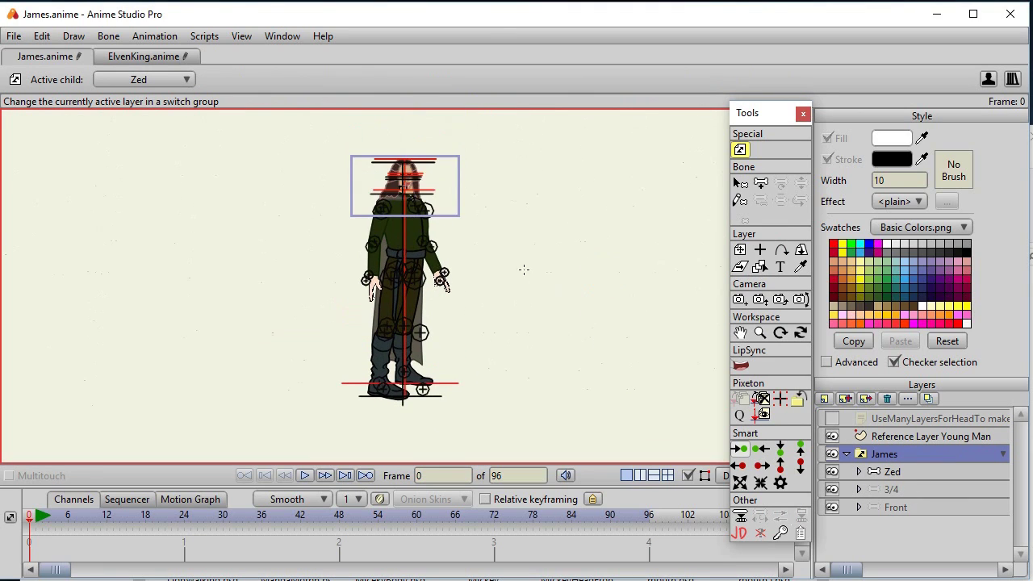
{"action": "scroll", "coordinate": [518, 259], "scroll_direction": "up", "scroll_amount": 2}
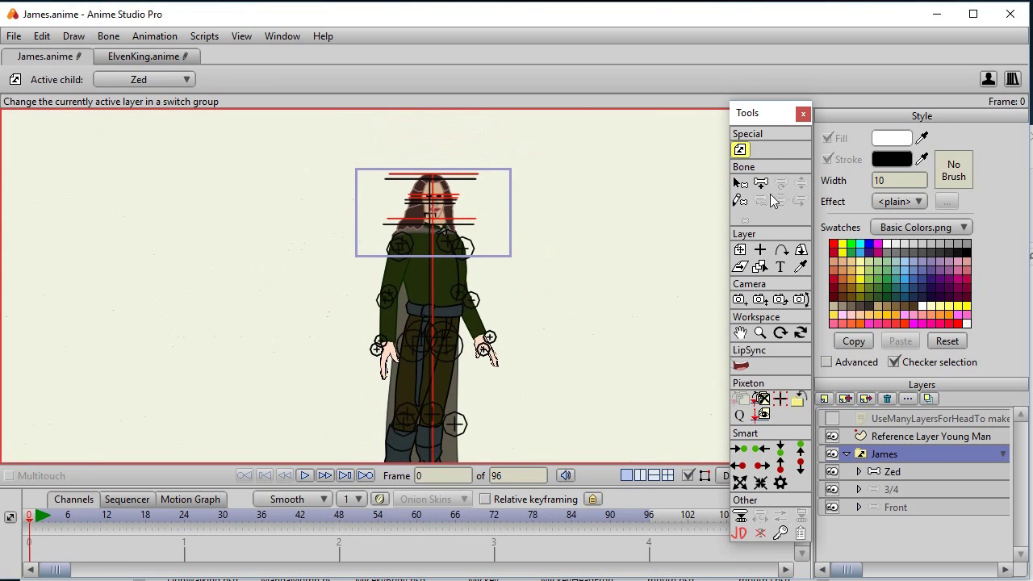
{"action": "left_click", "coordinate": [892, 472]}
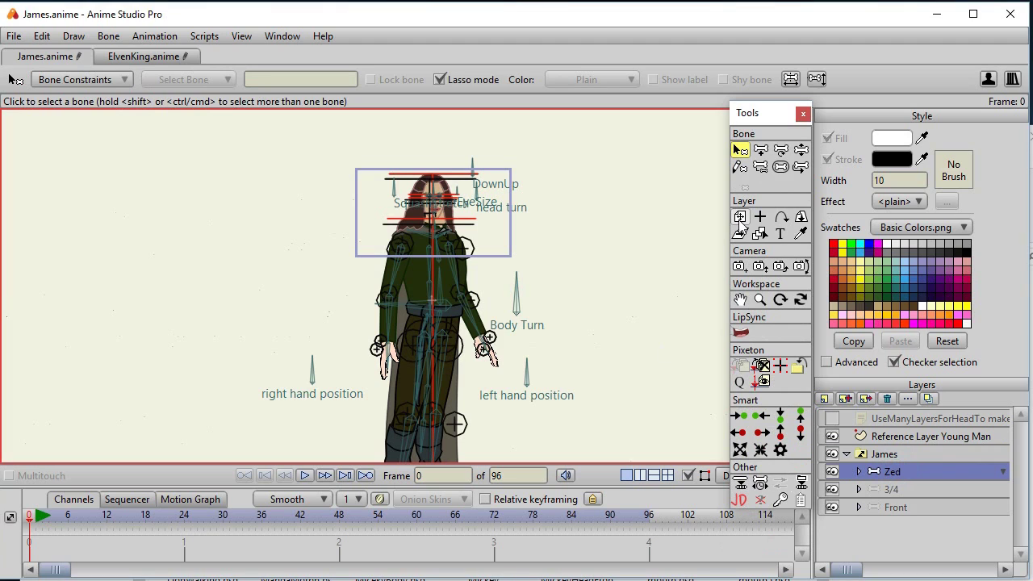
- Move the Zed layer to X 0.2712, Y -2.3672 so its red head-top and centre guides line up with the black reference guides
{"action": "left_click", "coordinate": [740, 218]}
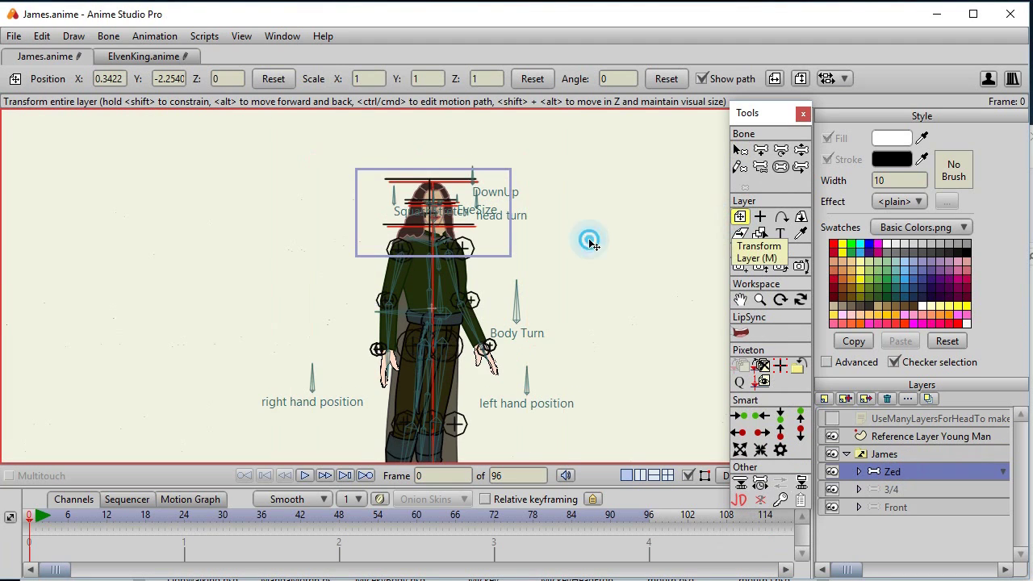
{"action": "left_click_drag", "start_coordinate": [594, 239], "coordinate": [598, 240]}
{"action": "scroll", "coordinate": [614, 226], "scroll_direction": "down", "scroll_amount": 2}
{"action": "scroll", "coordinate": [622, 203], "scroll_direction": "up", "scroll_amount": 5}
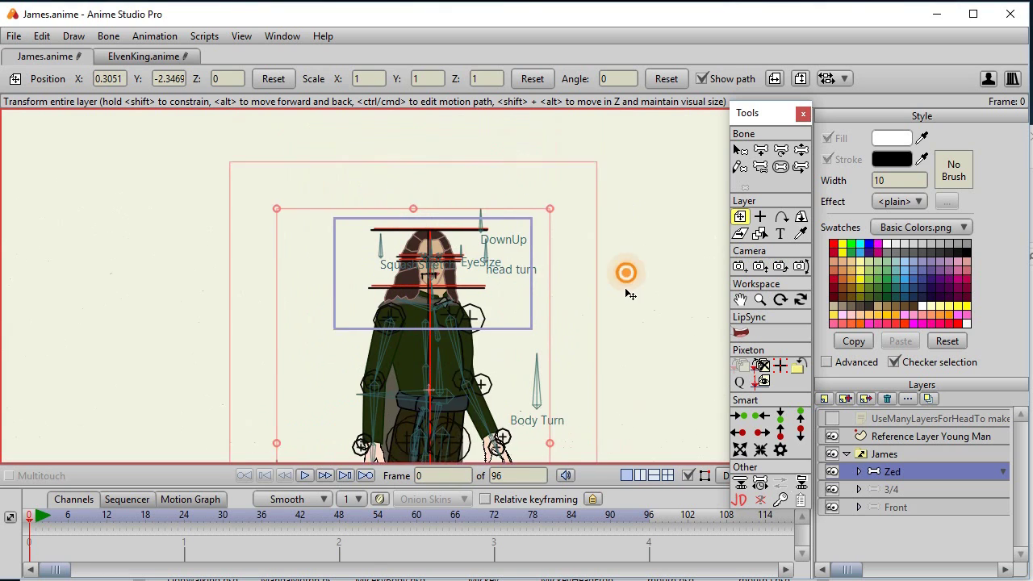
{"action": "scroll", "coordinate": [658, 258], "scroll_direction": "up", "scroll_amount": 4}
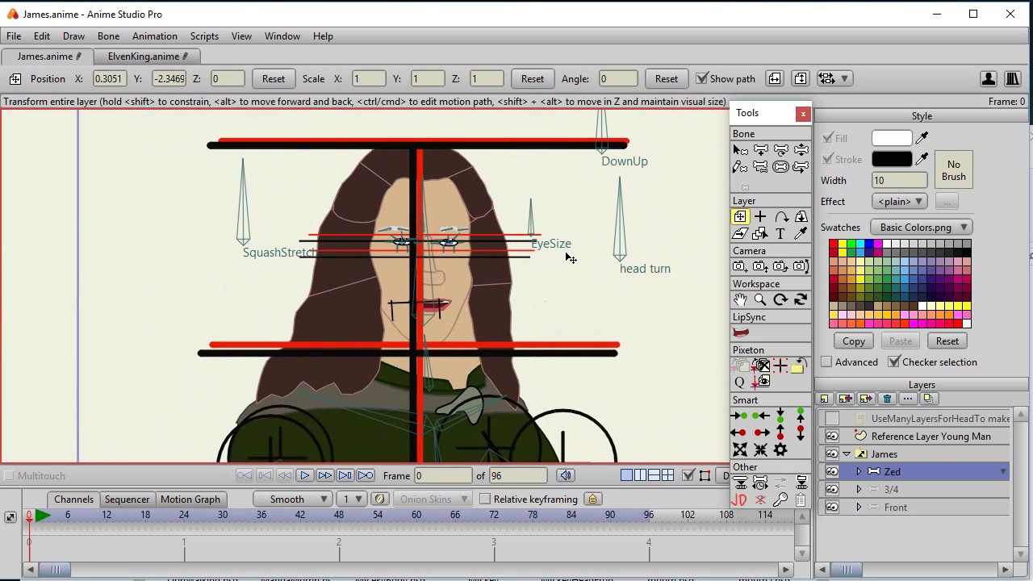
{"action": "left_click_drag", "start_coordinate": [575, 255], "coordinate": [573, 282]}
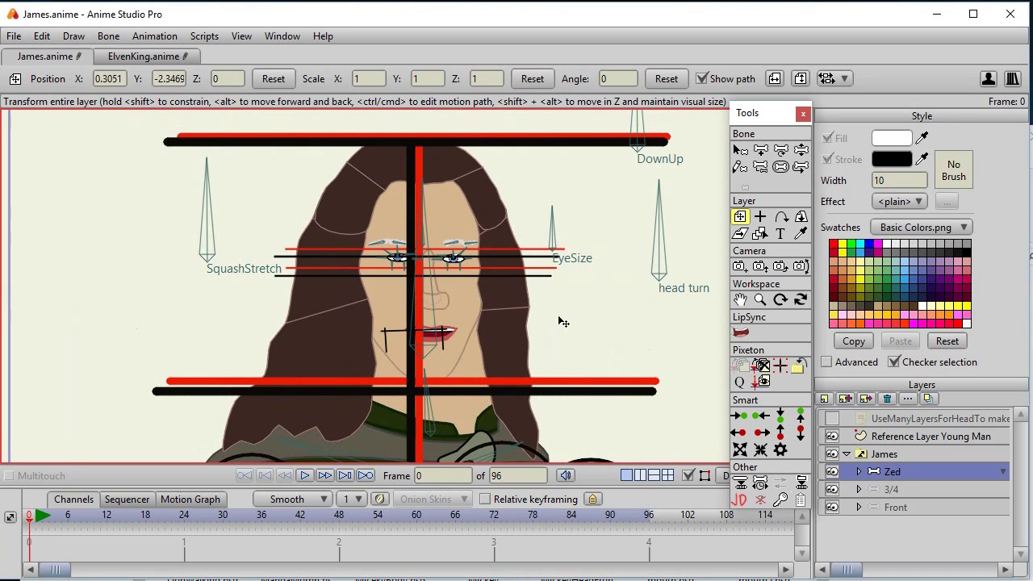
{"action": "left_click", "coordinate": [576, 343]}
{"action": "left_click_drag", "start_coordinate": [576, 342], "coordinate": [572, 347]}
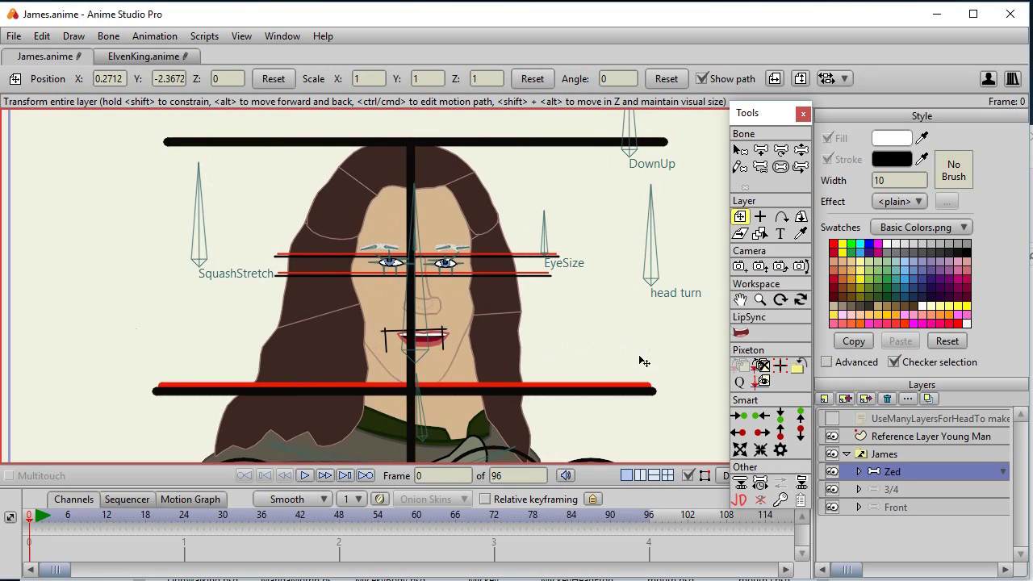
- Set the Zed layer's origin where the head-top and centre guides cross, and scale it uniformly to 1.0425 to match the foot guides
{"action": "left_click", "coordinate": [759, 216]}
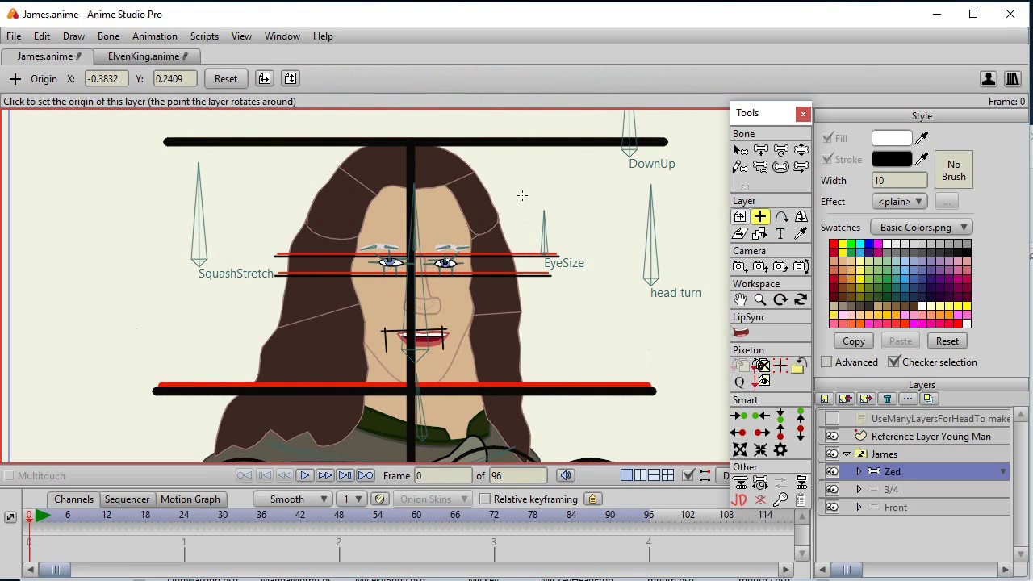
{"action": "left_click", "coordinate": [411, 143]}
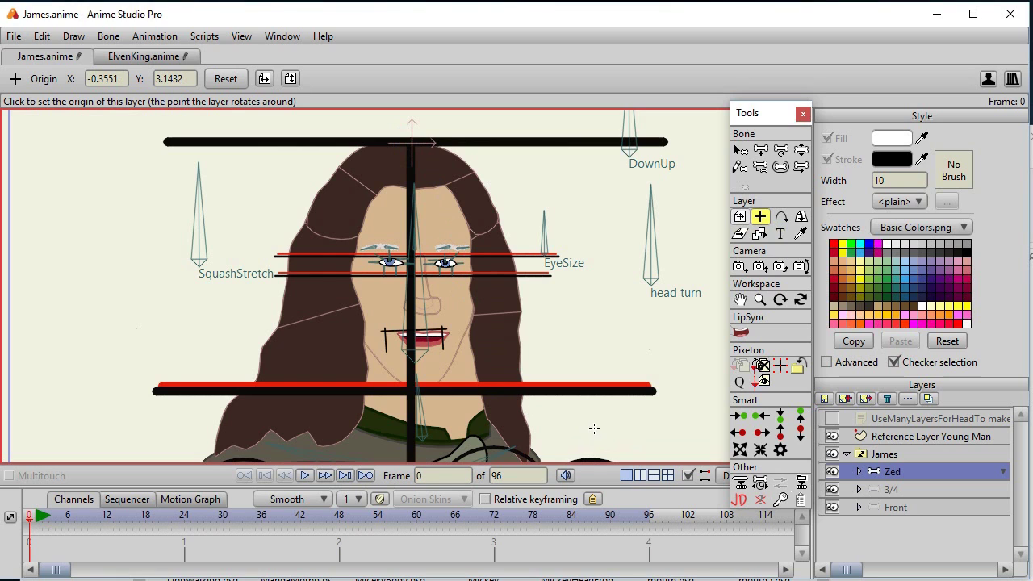
{"action": "left_click_drag", "start_coordinate": [640, 434], "coordinate": [618, 323]}
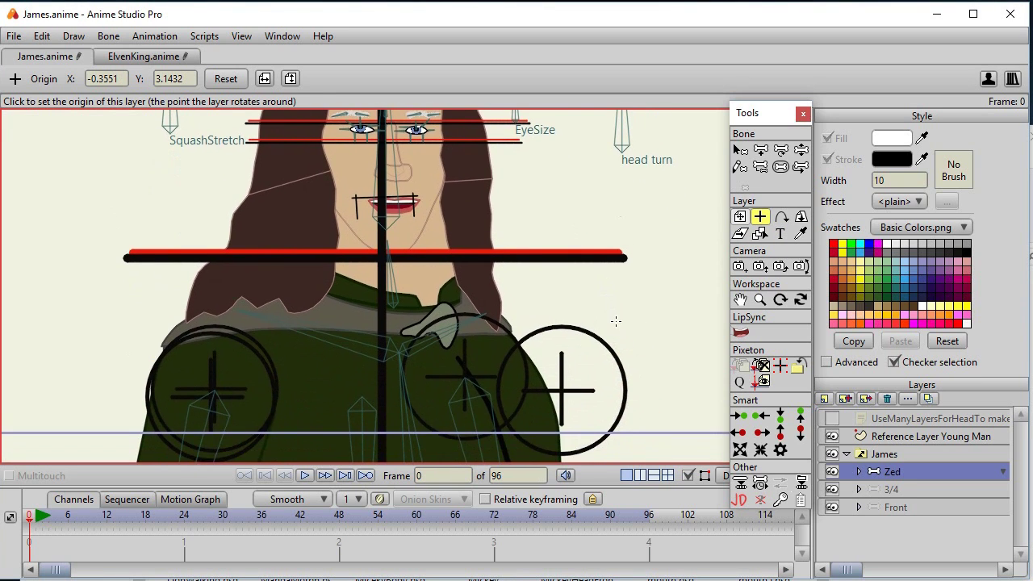
{"action": "scroll", "coordinate": [625, 339], "scroll_direction": "down", "scroll_amount": 2}
{"action": "left_click_drag", "start_coordinate": [622, 361], "coordinate": [585, 209]}
{"action": "left_click_drag", "start_coordinate": [544, 394], "coordinate": [560, 212]}
{"action": "scroll", "coordinate": [574, 237], "scroll_direction": "up", "scroll_amount": 3}
{"action": "left_click_drag", "start_coordinate": [588, 256], "coordinate": [489, 161]}
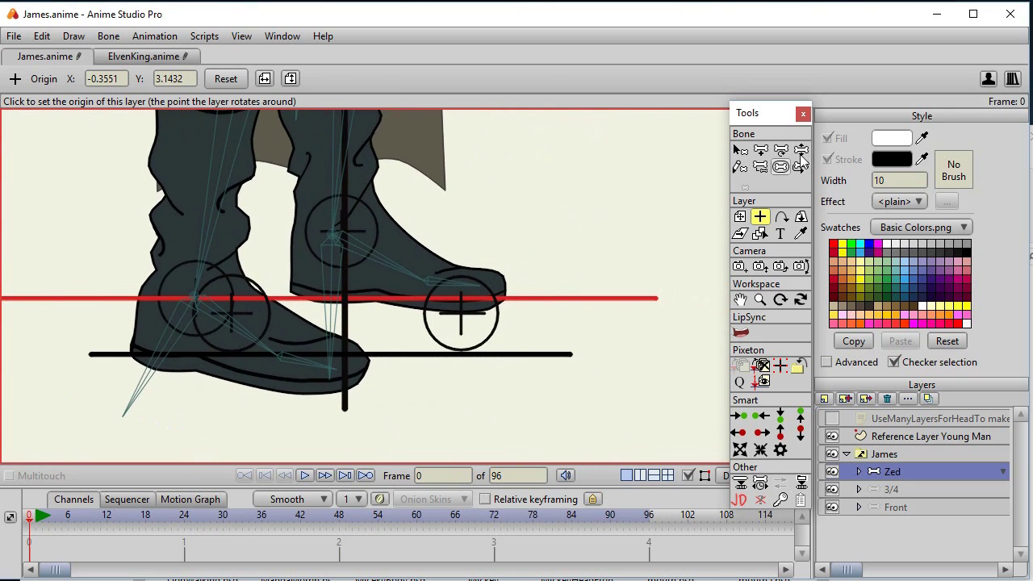
{"action": "left_click", "coordinate": [739, 215]}
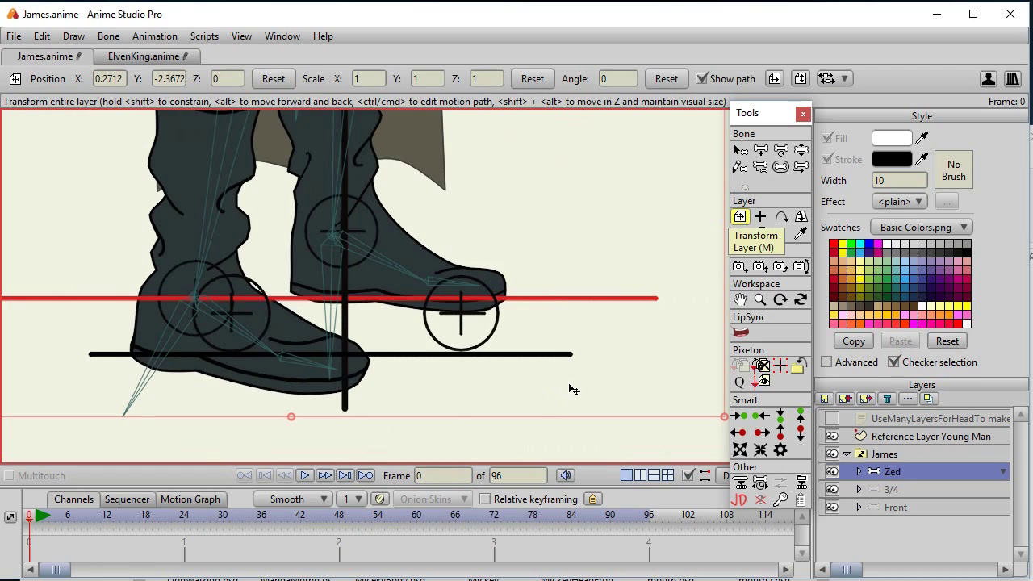
{"action": "scroll", "coordinate": [569, 388], "scroll_direction": "down", "scroll_amount": 2}
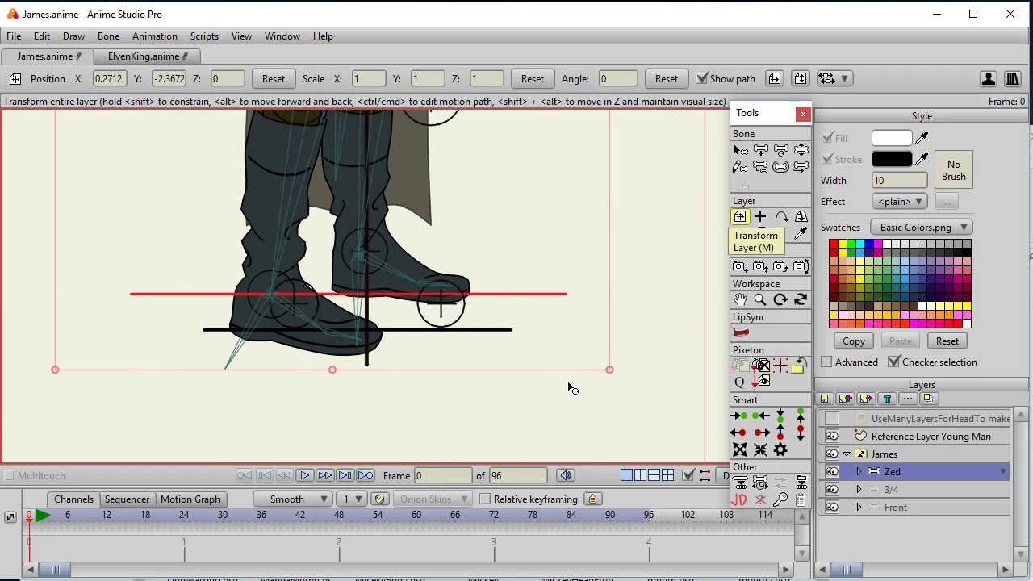
{"action": "left_click", "coordinate": [612, 373]}
{"action": "left_click_drag", "start_coordinate": [612, 373], "coordinate": [621, 411]}
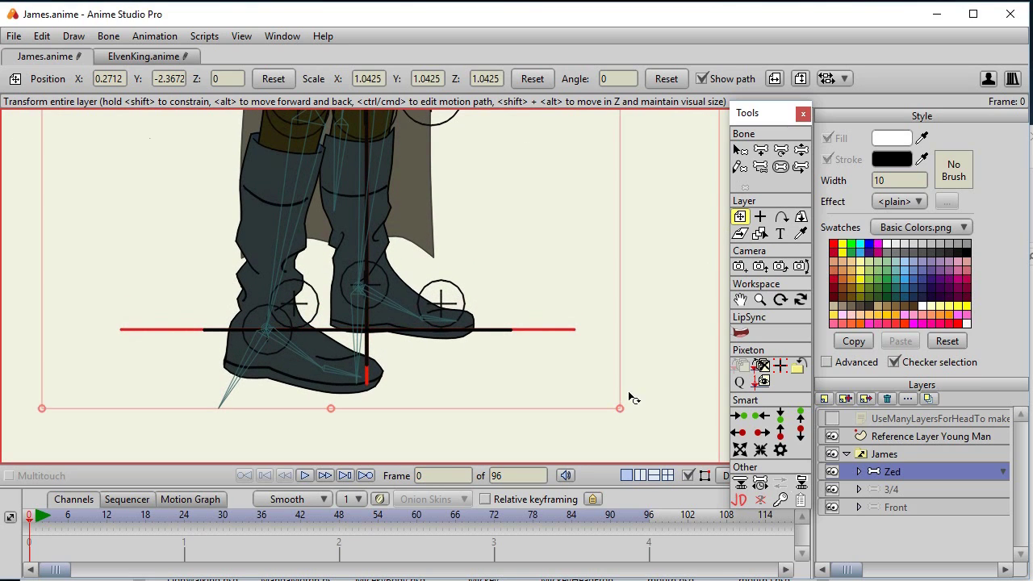
- Check the matched guides from the feet up to the head, and hide the separate Reference Layer Young Man above the James group
{"action": "scroll", "coordinate": [638, 387], "scroll_direction": "down", "scroll_amount": 5}
{"action": "scroll", "coordinate": [653, 347], "scroll_direction": "up", "scroll_amount": 4}
{"action": "left_click_drag", "start_coordinate": [637, 221], "coordinate": [698, 403]}
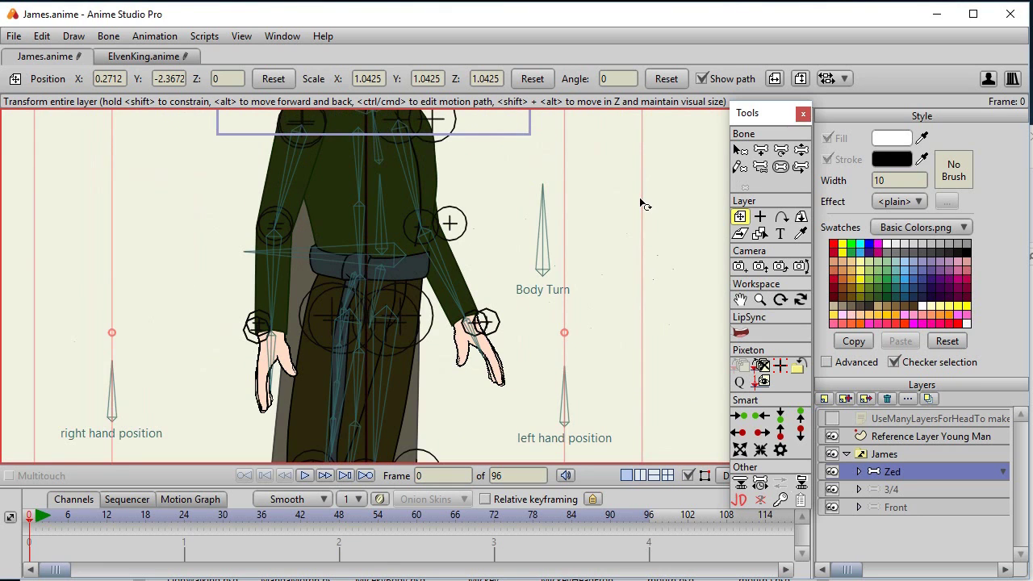
{"action": "left_click_drag", "start_coordinate": [646, 201], "coordinate": [657, 415]}
{"action": "scroll", "coordinate": [645, 348], "scroll_direction": "up", "scroll_amount": 3}
{"action": "scroll", "coordinate": [545, 253], "scroll_direction": "down", "scroll_amount": 2}
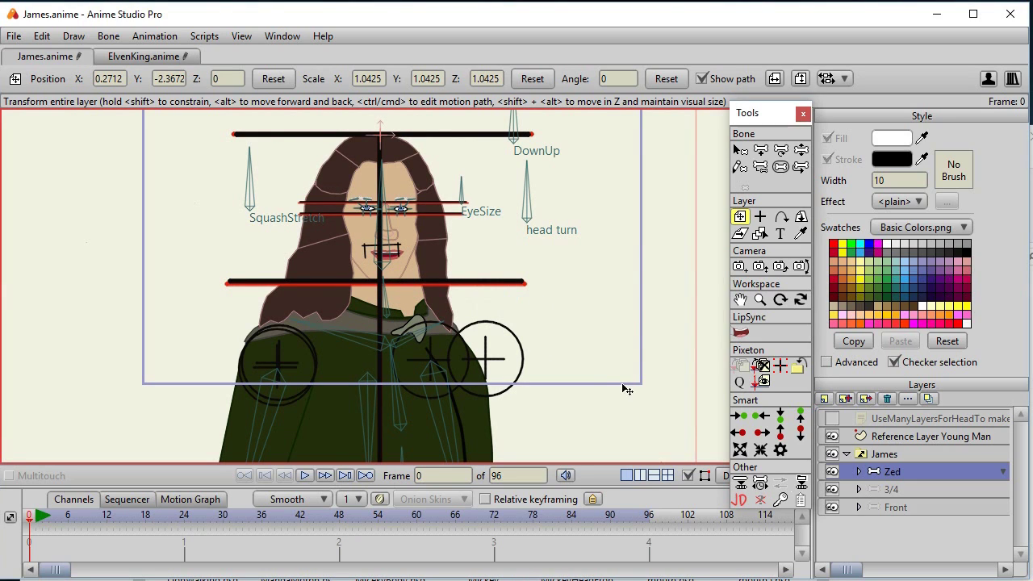
{"action": "scroll", "coordinate": [627, 313], "scroll_direction": "up", "scroll_amount": 2}
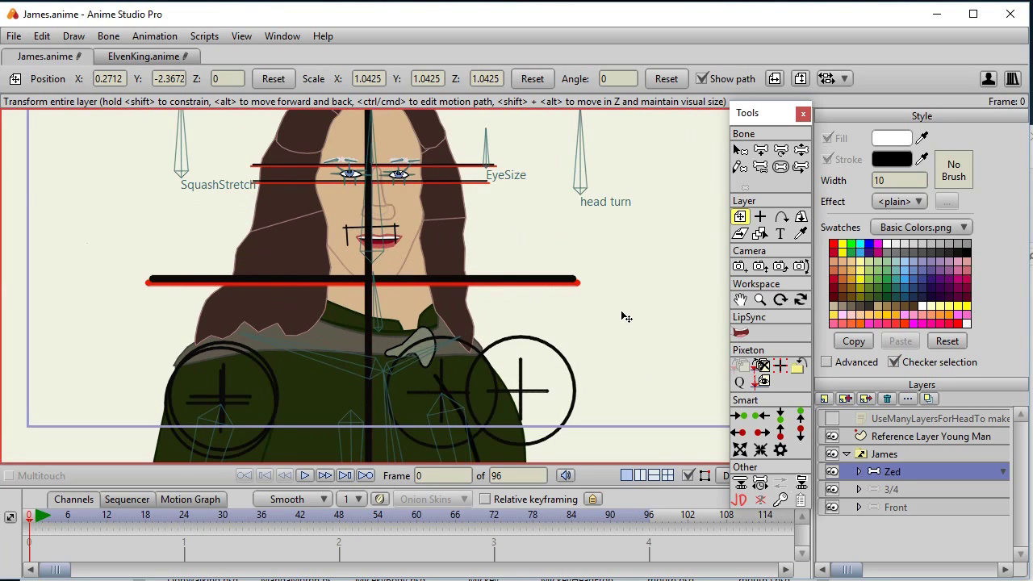
{"action": "left_click", "coordinate": [834, 436]}
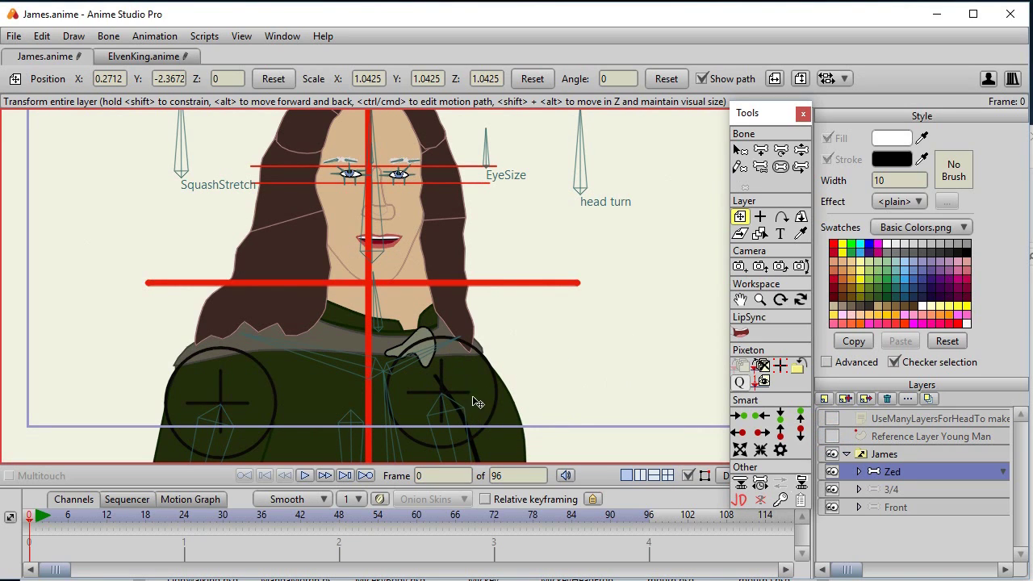
- In Zed's own Reference Layer Young Man, select the right shoulder circle and cross and centre them on the upper arm bone's base
{"action": "scroll", "coordinate": [583, 371], "scroll_direction": "down", "scroll_amount": 2}
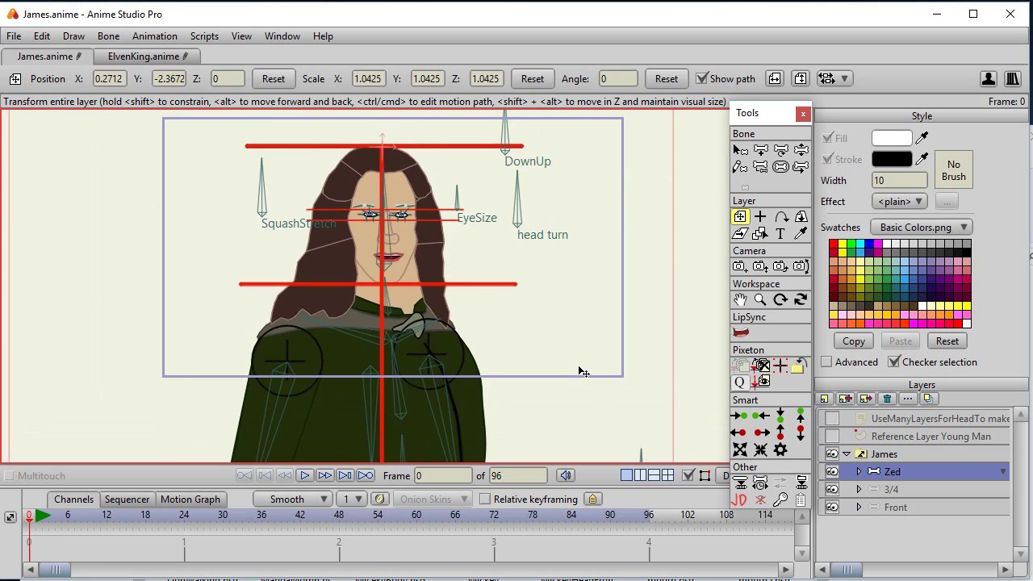
{"action": "scroll", "coordinate": [611, 226], "scroll_direction": "up", "scroll_amount": 4}
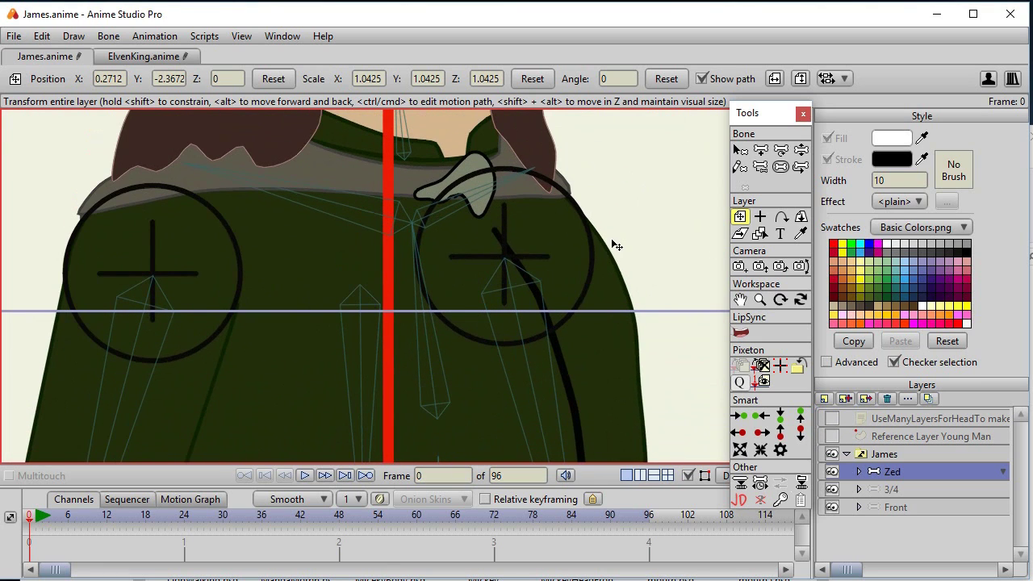
{"action": "left_click_drag", "start_coordinate": [614, 248], "coordinate": [661, 253]}
{"action": "scroll", "coordinate": [369, 272], "scroll_direction": "up", "scroll_amount": 3}
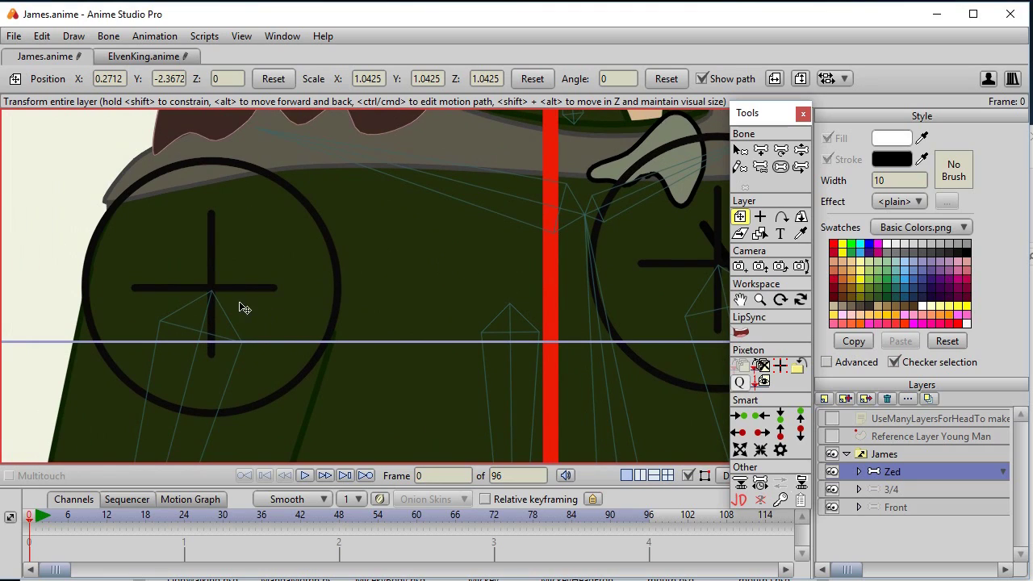
{"action": "left_click", "coordinate": [859, 471]}
{"action": "left_click", "coordinate": [911, 490]}
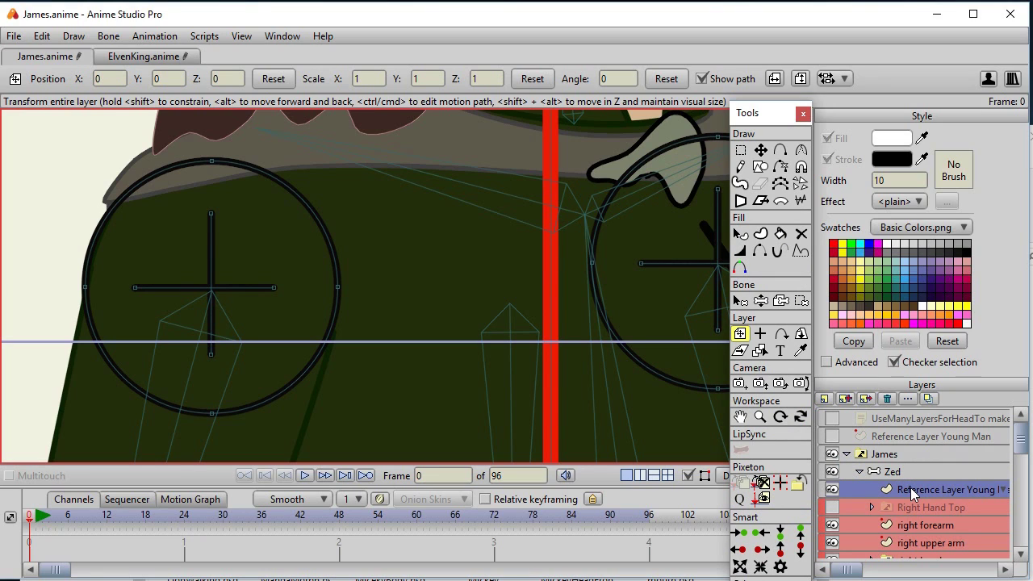
{"action": "key", "text": "g"}
{"action": "mouse_move", "coordinate": [376, 244]}
{"action": "left_mouse_down"}
{"action": "mouse_move", "coordinate": [39, 295]}
{"action": "mouse_move", "coordinate": [316, 443]}
{"action": "mouse_move", "coordinate": [358, 251]}
{"action": "left_mouse_up"}
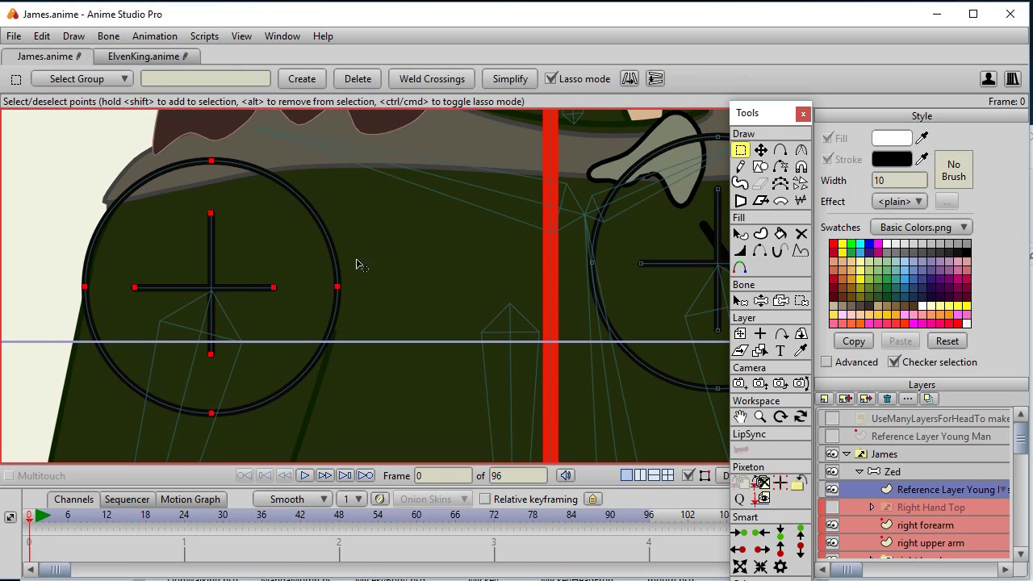
{"action": "key", "text": "t"}
{"action": "left_click_drag", "start_coordinate": [296, 326], "coordinate": [297, 328]}
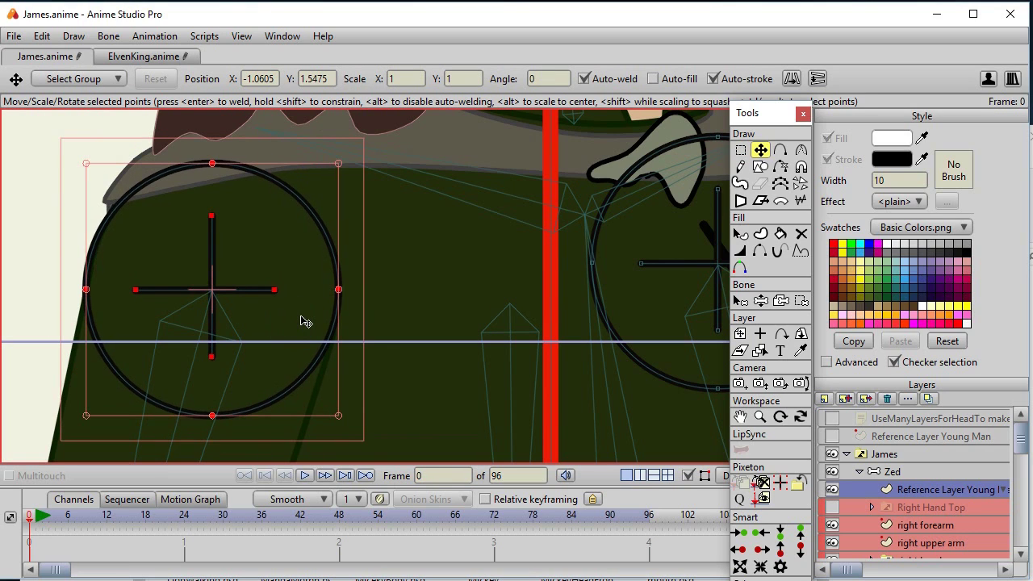
- Enable GPU rendering in the preferences and check how the Zed layer and its reference guides display
{"action": "left_click", "coordinate": [45, 37]}
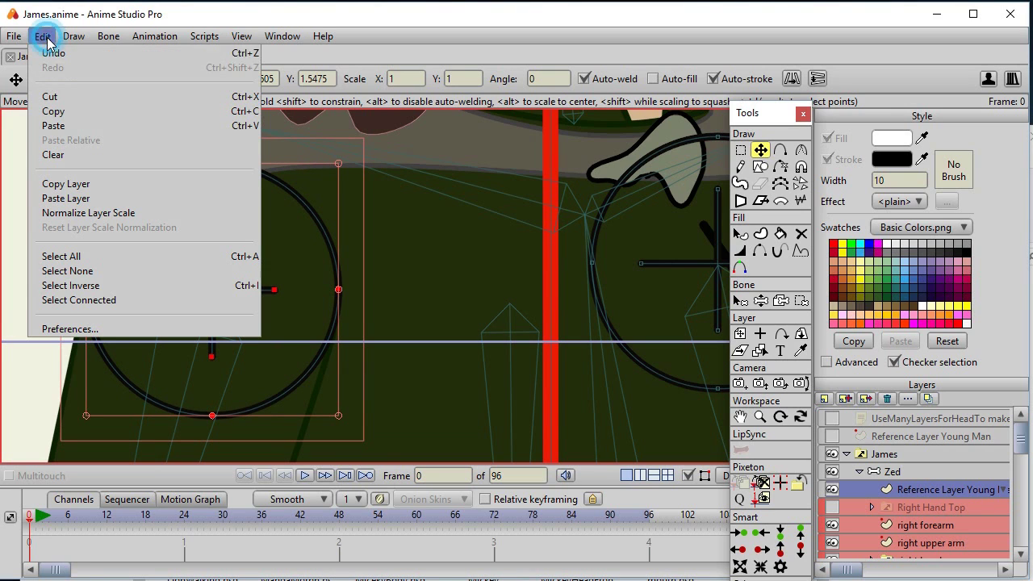
{"action": "left_click", "coordinate": [79, 330]}
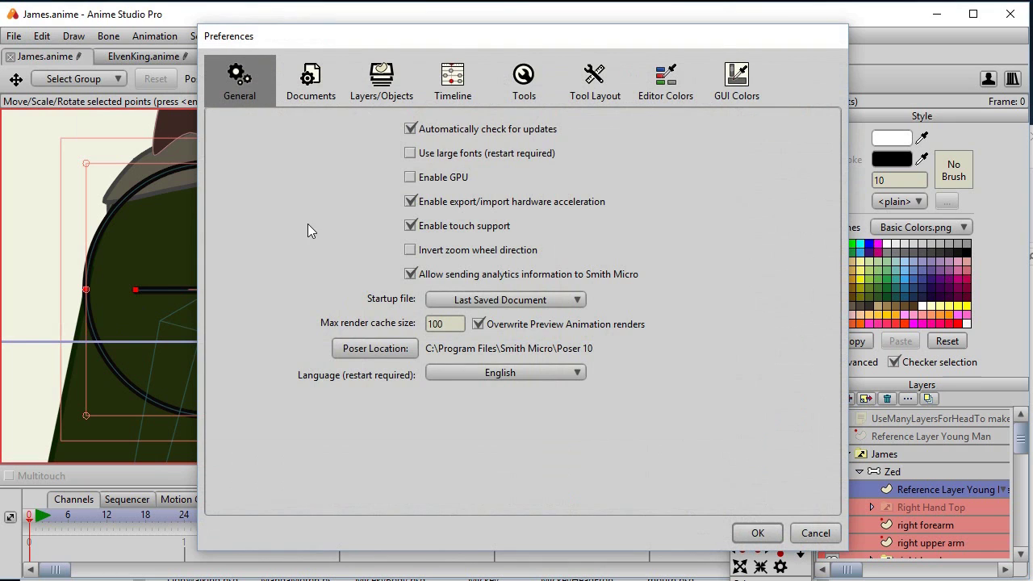
{"action": "left_click", "coordinate": [410, 178]}
{"action": "left_click", "coordinate": [762, 535]}
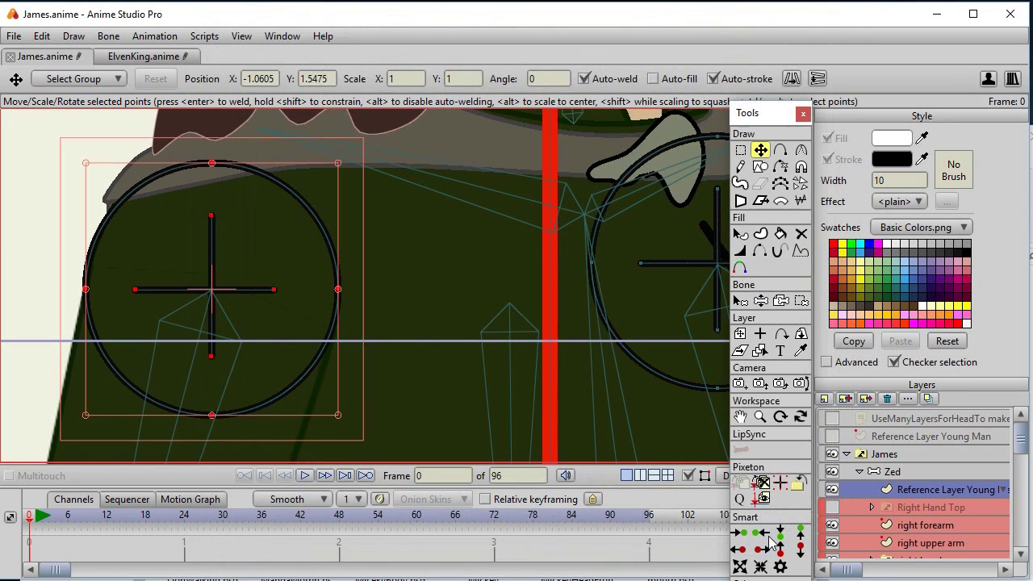
{"action": "left_click", "coordinate": [911, 507]}
{"action": "left_click", "coordinate": [912, 490]}
{"action": "left_click", "coordinate": [913, 473]}
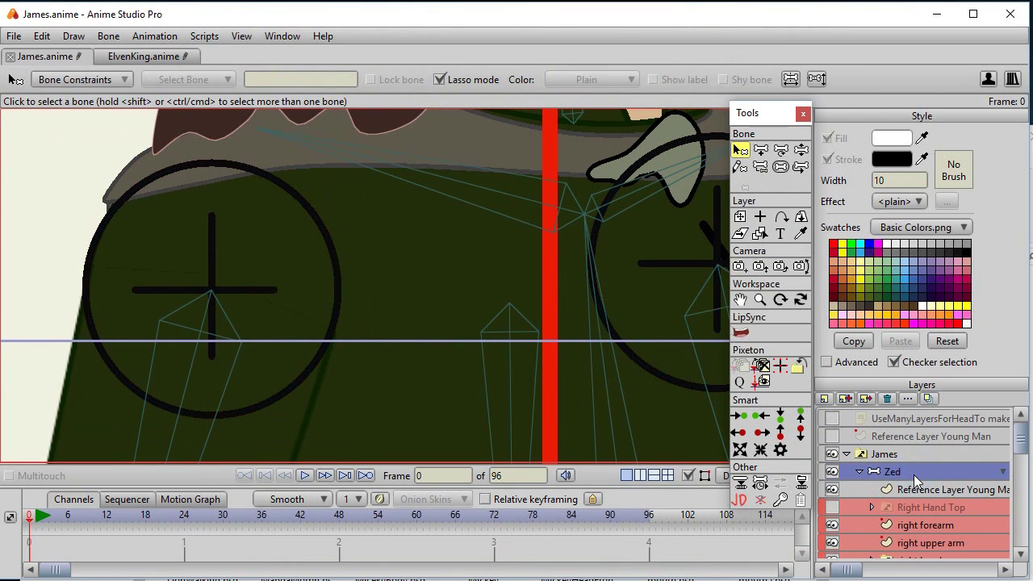
{"action": "left_click", "coordinate": [918, 489]}
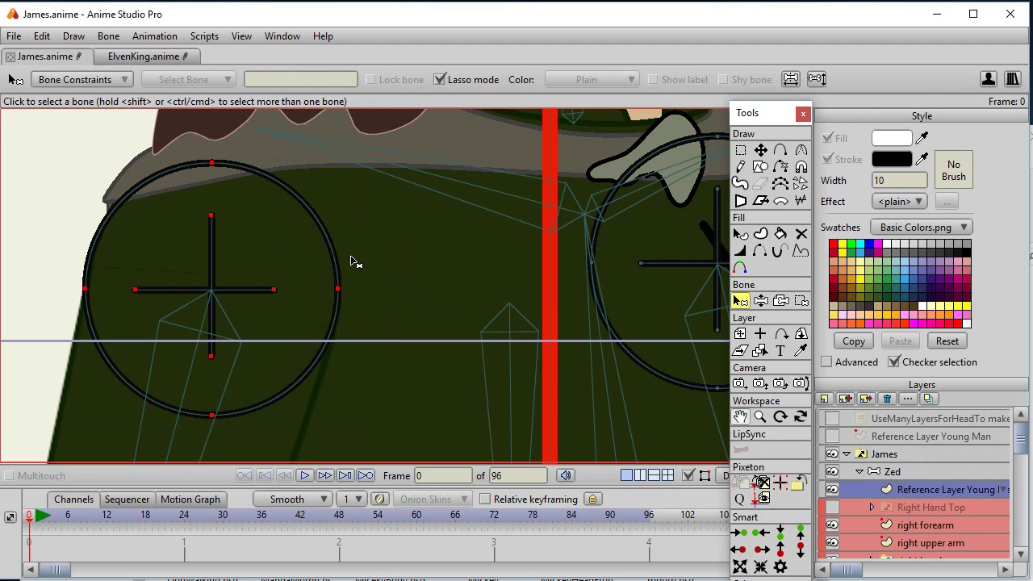
- Turn GPU rendering off in the preferences
{"action": "left_click", "coordinate": [42, 36]}
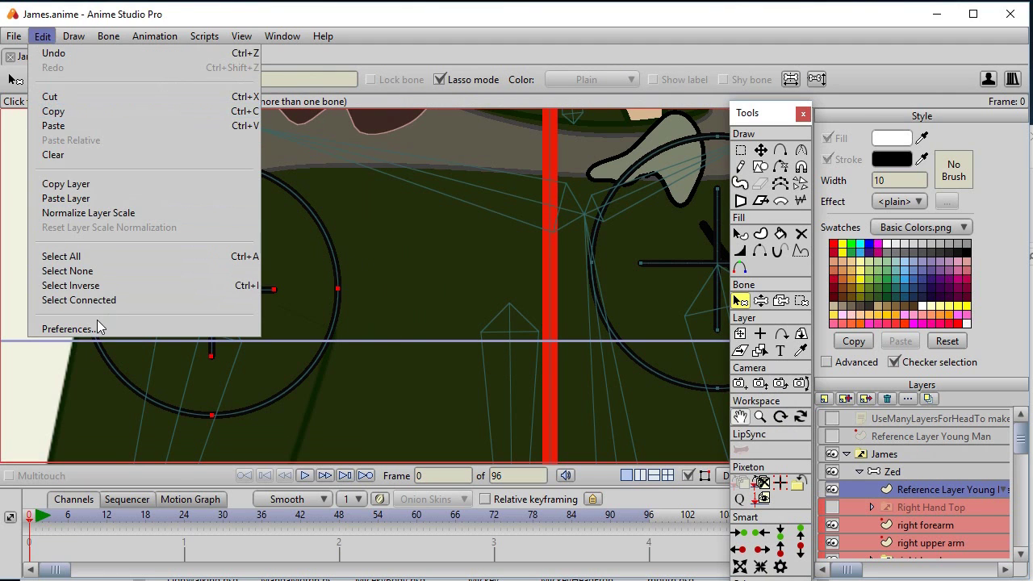
{"action": "left_click", "coordinate": [97, 328]}
{"action": "left_click", "coordinate": [415, 176]}
{"action": "left_click", "coordinate": [760, 532]}
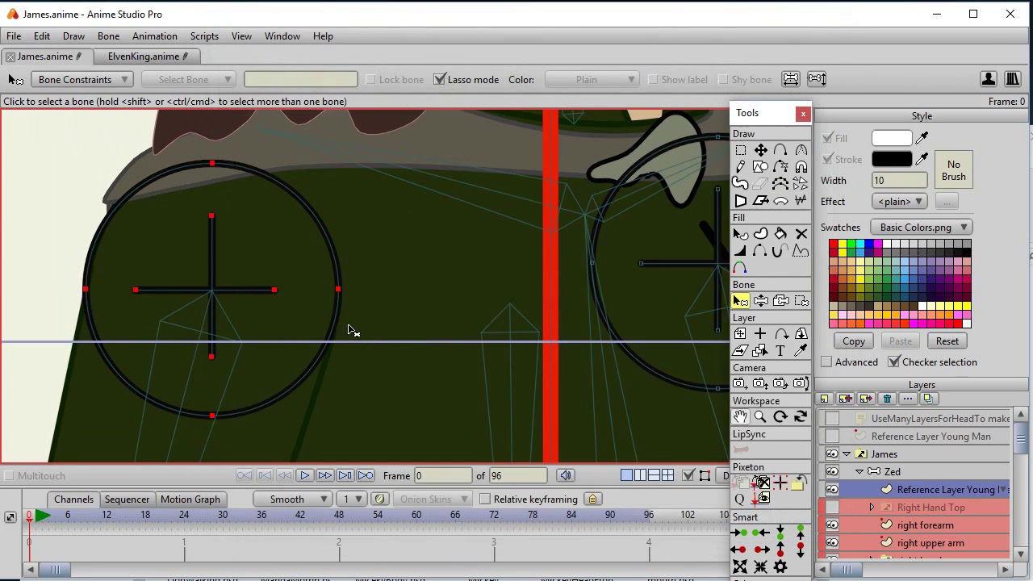
- Select the right wrist circle and cross in Zed's reference layer and move them onto the hand bone's base at X -1.3923, Y -0.7077
{"action": "left_click_drag", "start_coordinate": [438, 350], "coordinate": [450, 284]}
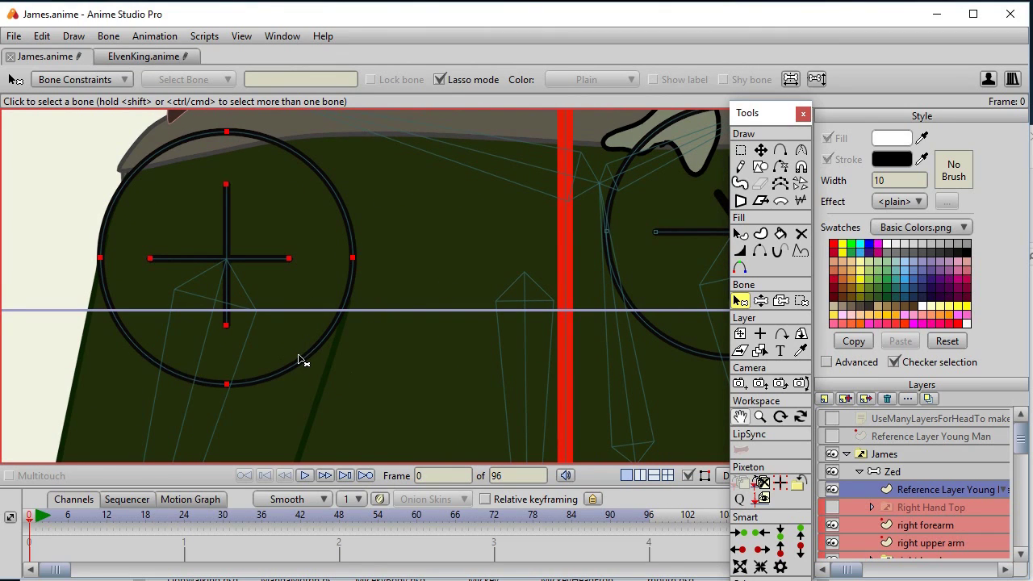
{"action": "left_click_drag", "start_coordinate": [353, 415], "coordinate": [443, 224]}
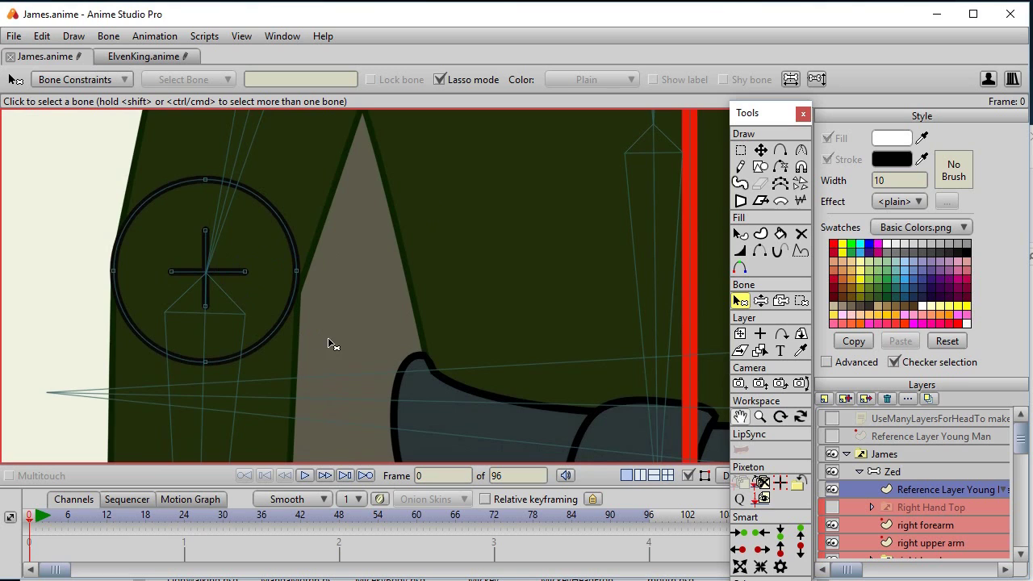
{"action": "scroll", "coordinate": [327, 337], "scroll_direction": "down", "scroll_amount": 5}
{"action": "left_click_drag", "start_coordinate": [360, 306], "coordinate": [382, 76]}
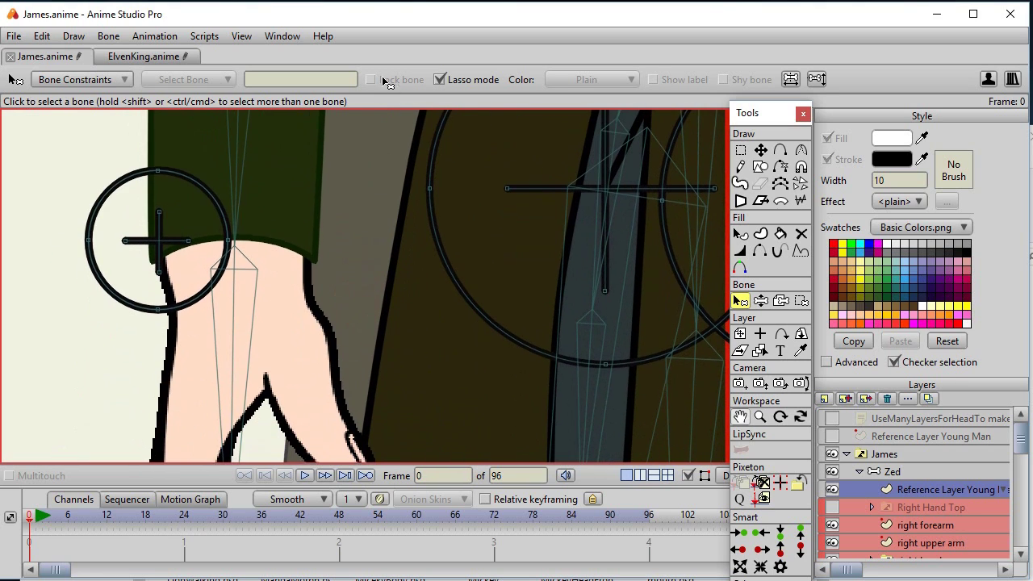
{"action": "left_click_drag", "start_coordinate": [370, 237], "coordinate": [366, 262]}
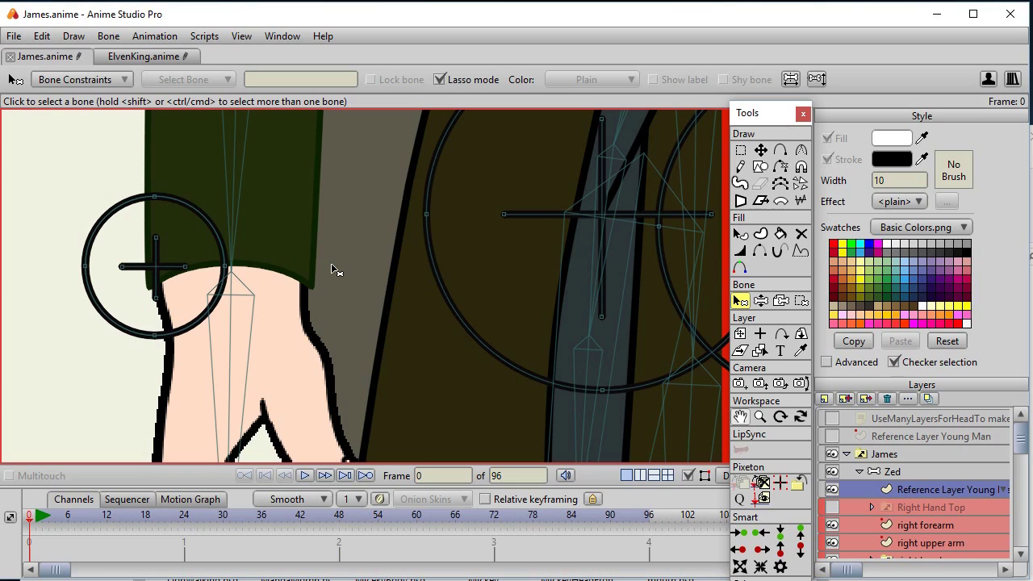
{"action": "key", "text": "g"}
{"action": "mouse_move", "coordinate": [326, 267]}
{"action": "left_mouse_down"}
{"action": "mouse_move", "coordinate": [57, 270]}
{"action": "mouse_move", "coordinate": [325, 302]}
{"action": "left_mouse_up"}
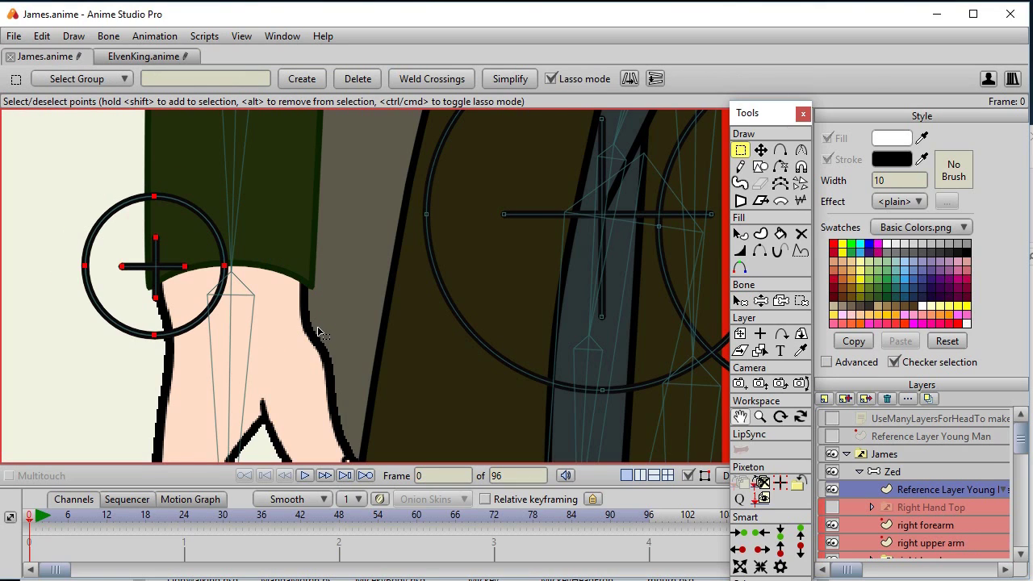
{"action": "key", "text": "t"}
{"action": "left_click_drag", "start_coordinate": [197, 301], "coordinate": [275, 306]}
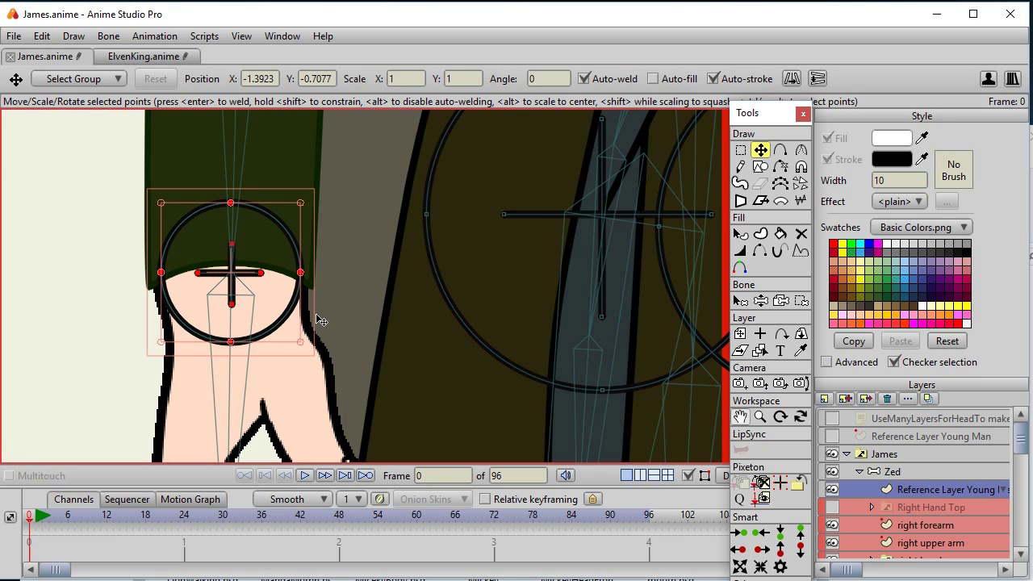
- Examine how the left shoulder circle and cross in Zed's reference layer line up with the upper arm bone's base
{"action": "left_click_drag", "start_coordinate": [503, 288], "coordinate": [372, 288]}
{"action": "scroll", "coordinate": [376, 291], "scroll_direction": "down", "scroll_amount": 5}
{"action": "left_click_drag", "start_coordinate": [456, 388], "coordinate": [494, 308]}
{"action": "left_click_drag", "start_coordinate": [582, 299], "coordinate": [542, 330]}
{"action": "scroll", "coordinate": [519, 329], "scroll_direction": "up", "scroll_amount": 5}
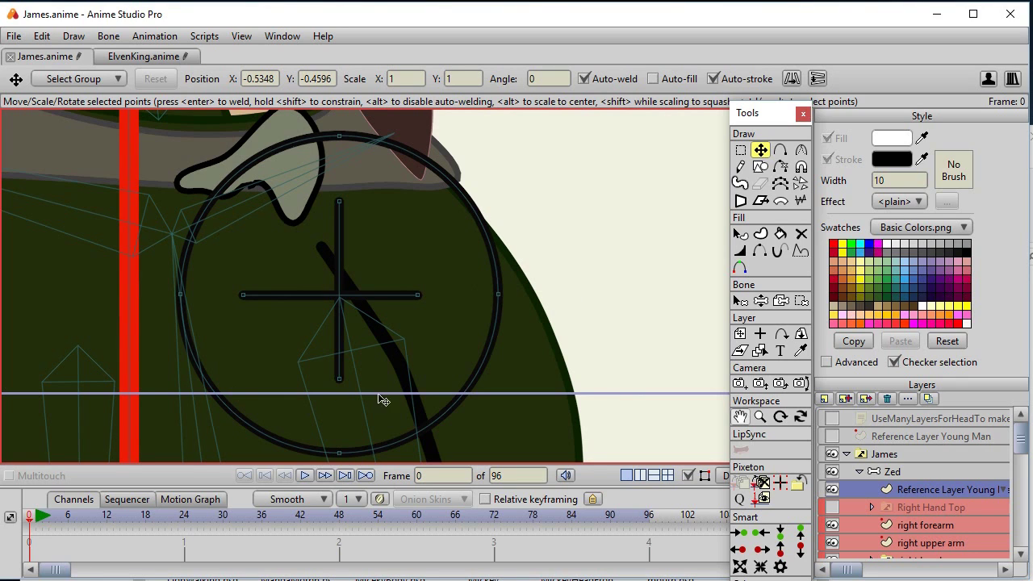
{"action": "scroll", "coordinate": [519, 334], "scroll_direction": "down", "scroll_amount": 2}
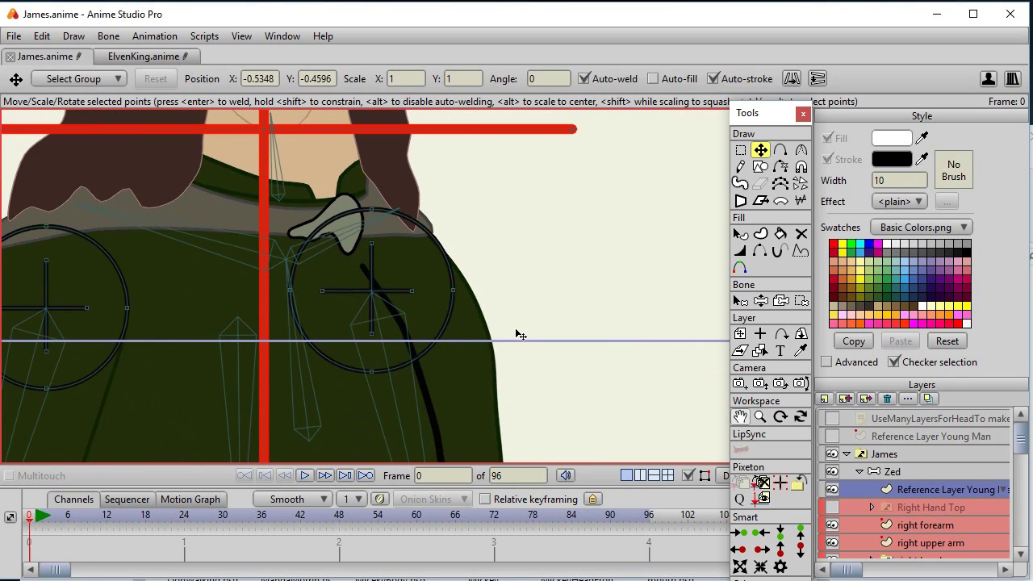
{"action": "scroll", "coordinate": [520, 335], "scroll_direction": "up", "scroll_amount": 1}
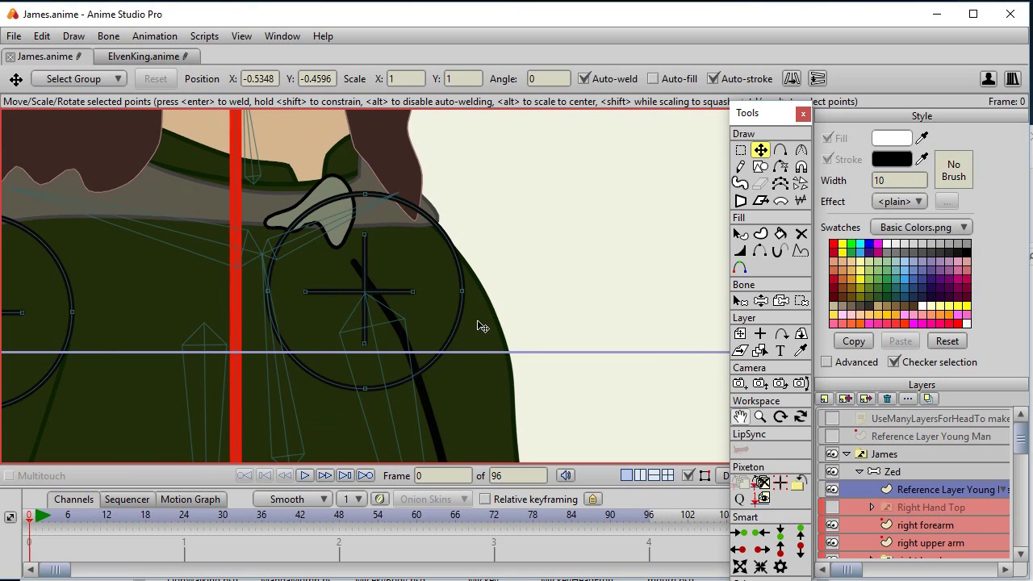
{"action": "scroll", "coordinate": [482, 323], "scroll_direction": "up", "scroll_amount": 5}
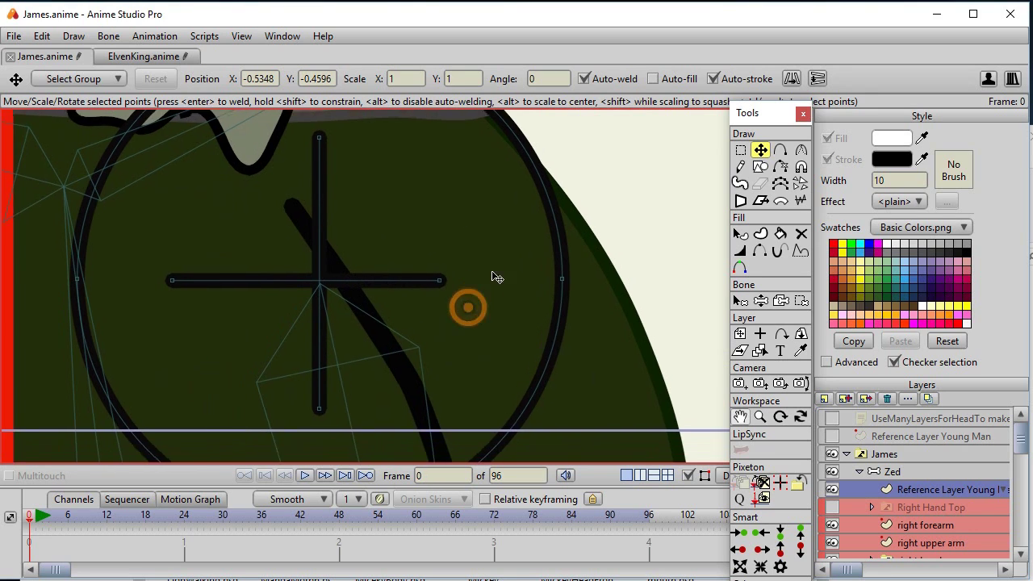
{"action": "scroll", "coordinate": [511, 234], "scroll_direction": "up", "scroll_amount": 1}
{"action": "scroll", "coordinate": [512, 235], "scroll_direction": "down", "scroll_amount": 2}
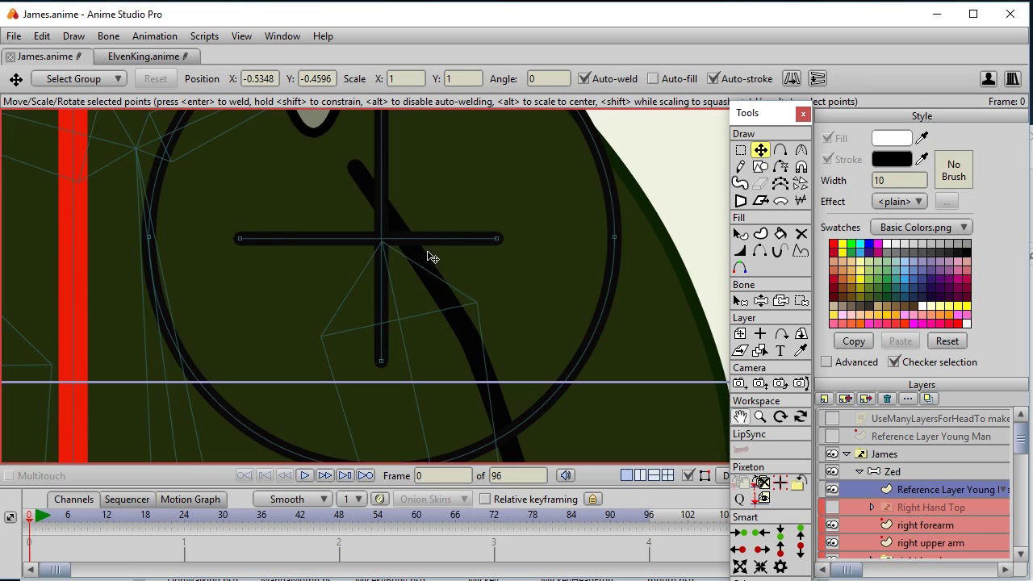
{"action": "scroll", "coordinate": [460, 242], "scroll_direction": "down", "scroll_amount": 3}
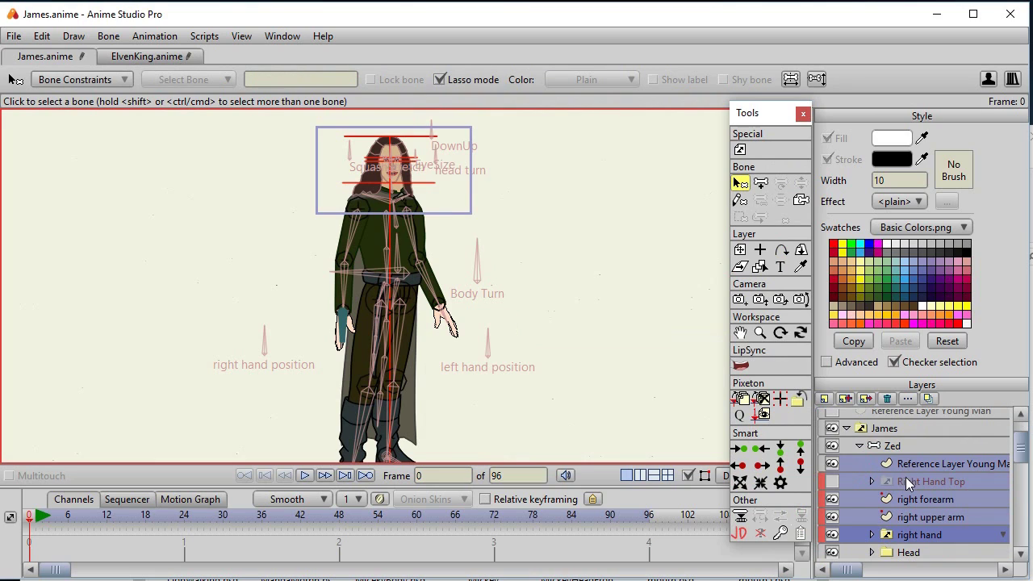
- Expand the 3/4 bone layer in the layer list and collapse its Head group
{"action": "scroll", "coordinate": [904, 483], "scroll_direction": "down", "scroll_amount": 5}
{"action": "scroll", "coordinate": [904, 488], "scroll_direction": "down", "scroll_amount": 3}
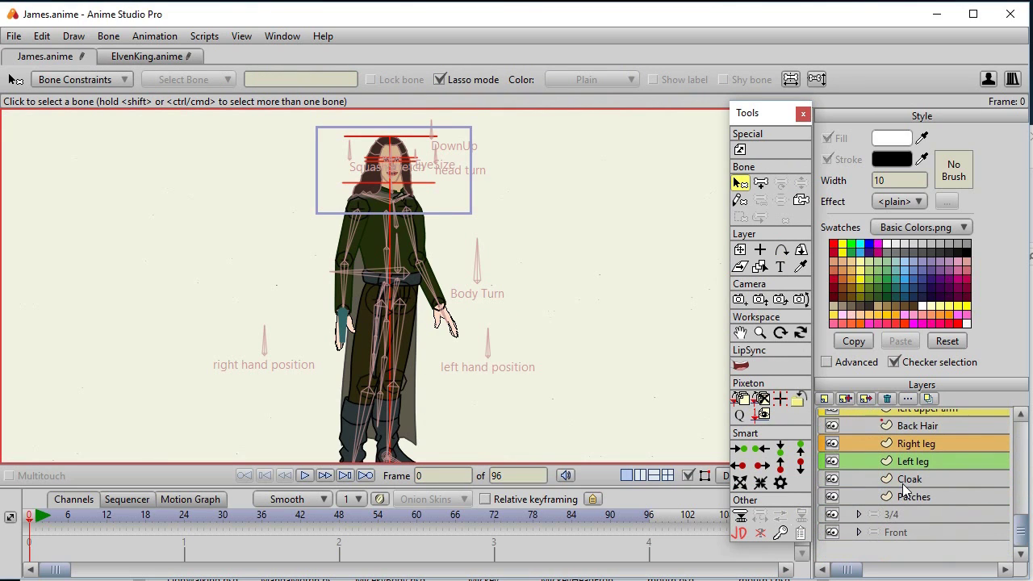
{"action": "left_click", "coordinate": [858, 514]}
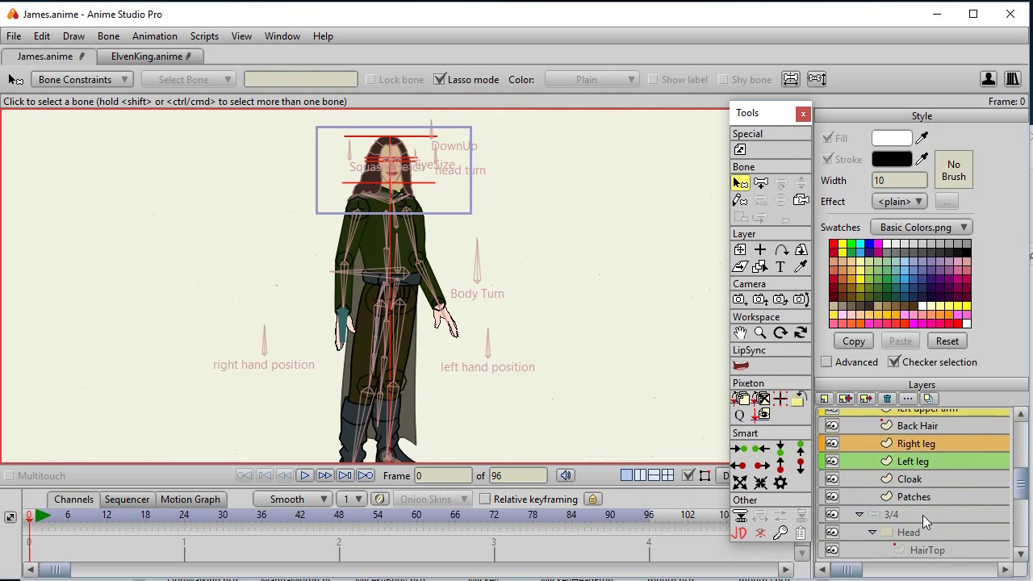
{"action": "scroll", "coordinate": [916, 510], "scroll_direction": "down", "scroll_amount": 2}
{"action": "left_click", "coordinate": [871, 455]}
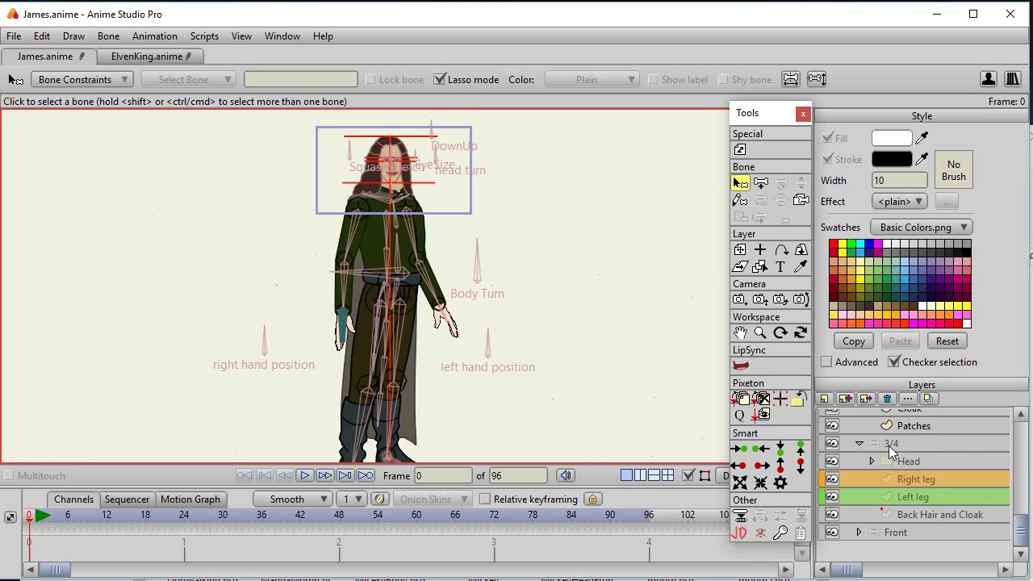
{"action": "scroll", "coordinate": [916, 454], "scroll_direction": "up", "scroll_amount": 5}
{"action": "scroll", "coordinate": [916, 455], "scroll_direction": "up", "scroll_amount": 3}
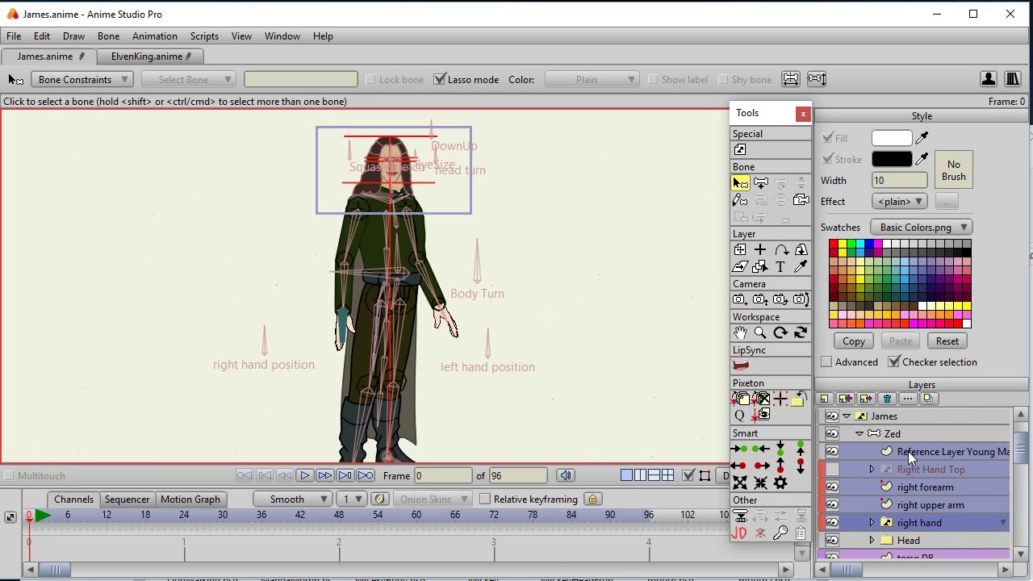
- Move Zed's layers from Reference Layer Young Man through right hand into the 3/4 bone layer, above its Head group
{"action": "left_click", "coordinate": [911, 454]}
{"action": "scroll", "coordinate": [919, 468], "scroll_direction": "down", "scroll_amount": 1}
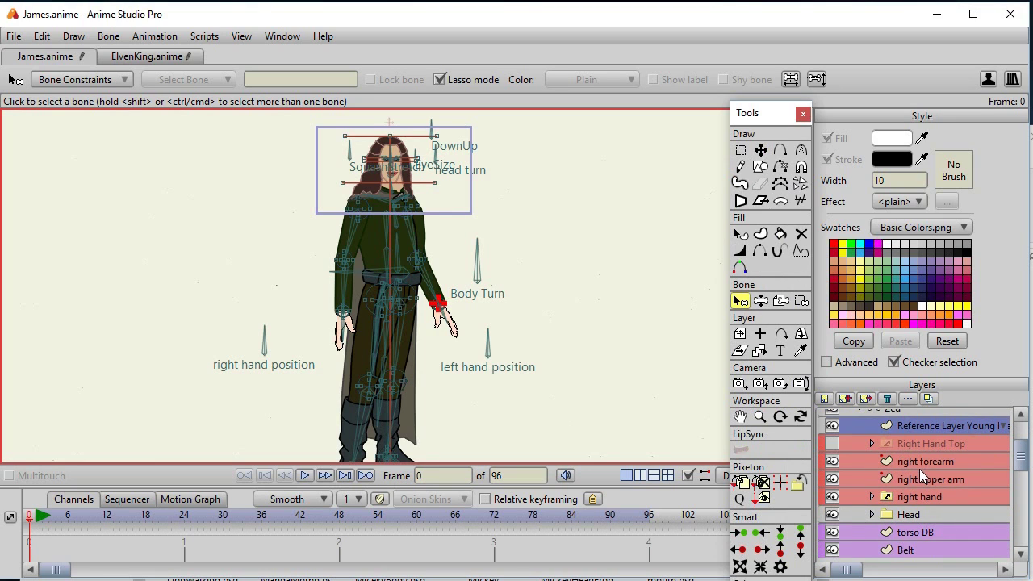
{"action": "scroll", "coordinate": [919, 471], "scroll_direction": "down", "scroll_amount": 1}
{"action": "left_click", "coordinate": [919, 472], "text": "shift"}
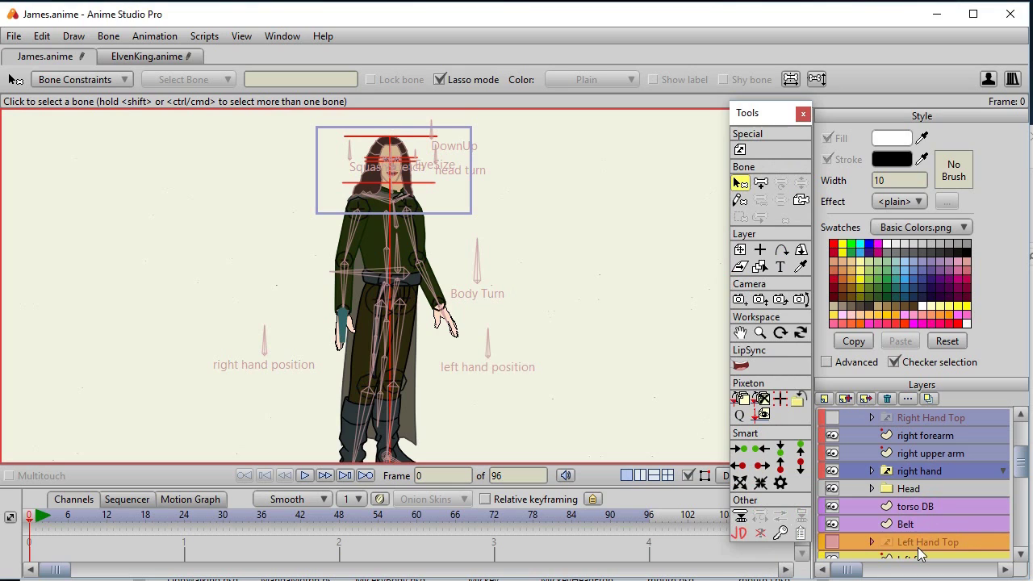
{"action": "scroll", "coordinate": [918, 548], "scroll_direction": "down", "scroll_amount": 1}
{"action": "scroll", "coordinate": [917, 556], "scroll_direction": "down", "scroll_amount": 1}
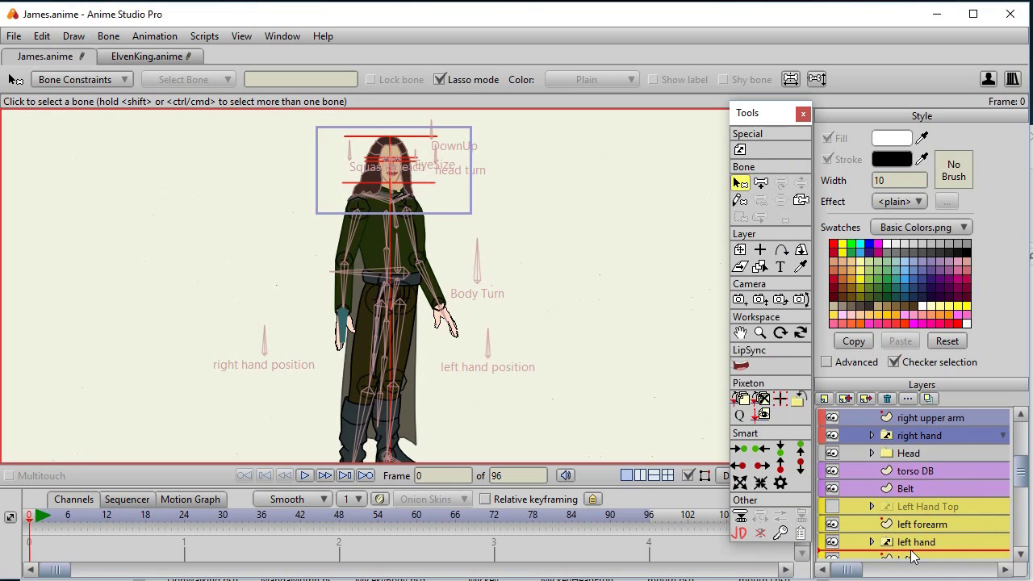
{"action": "scroll", "coordinate": [915, 556], "scroll_direction": "down", "scroll_amount": 5}
{"action": "scroll", "coordinate": [914, 557], "scroll_direction": "down", "scroll_amount": 1}
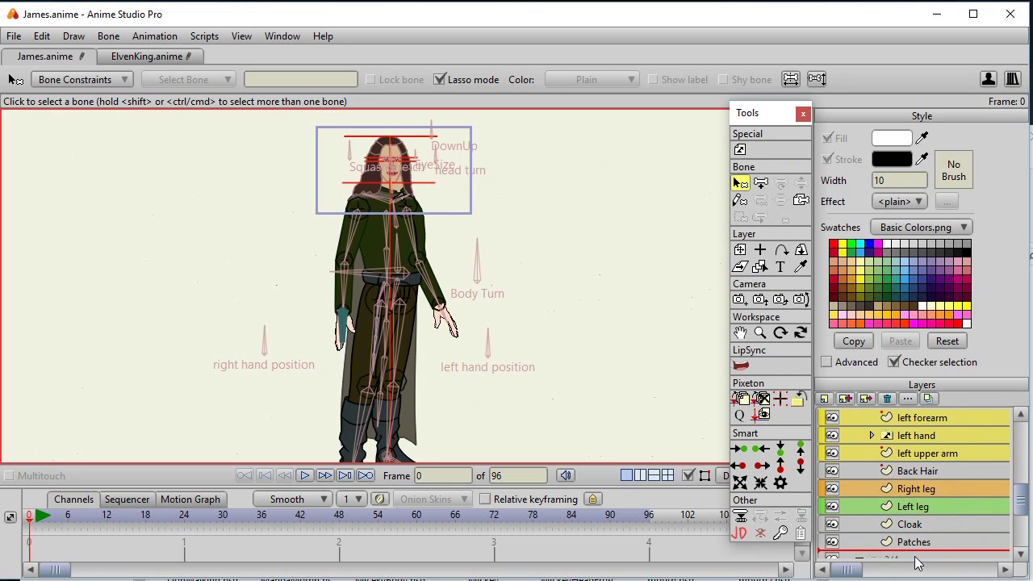
{"action": "scroll", "coordinate": [904, 533], "scroll_direction": "down", "scroll_amount": 6}
{"action": "left_click_drag", "start_coordinate": [902, 521], "coordinate": [901, 451]}
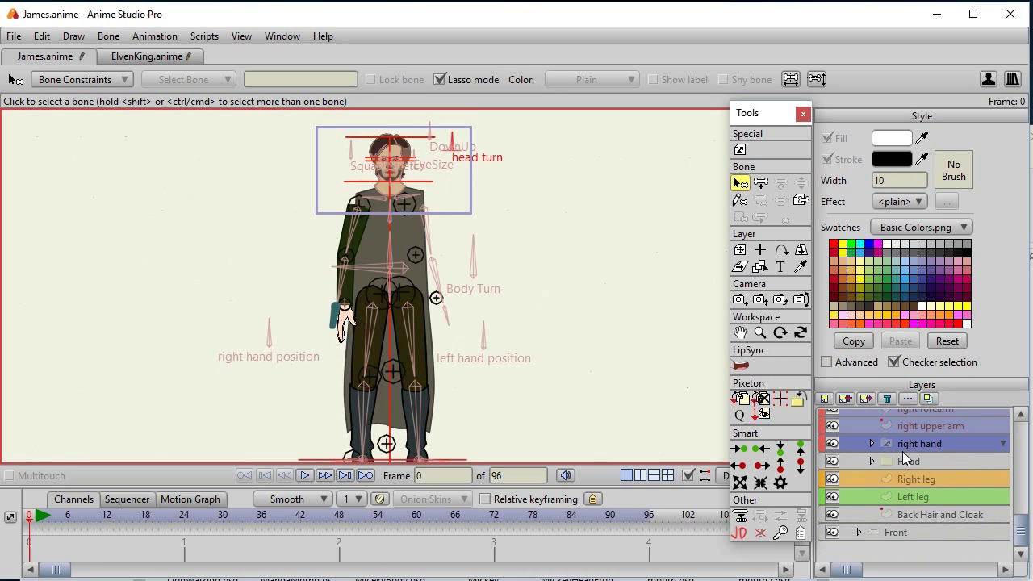
- Delete the original Right leg, Left leg and Back Hair and Cloak layers from the 3/4 bone layer
{"action": "scroll", "coordinate": [931, 453], "scroll_direction": "up", "scroll_amount": 10}
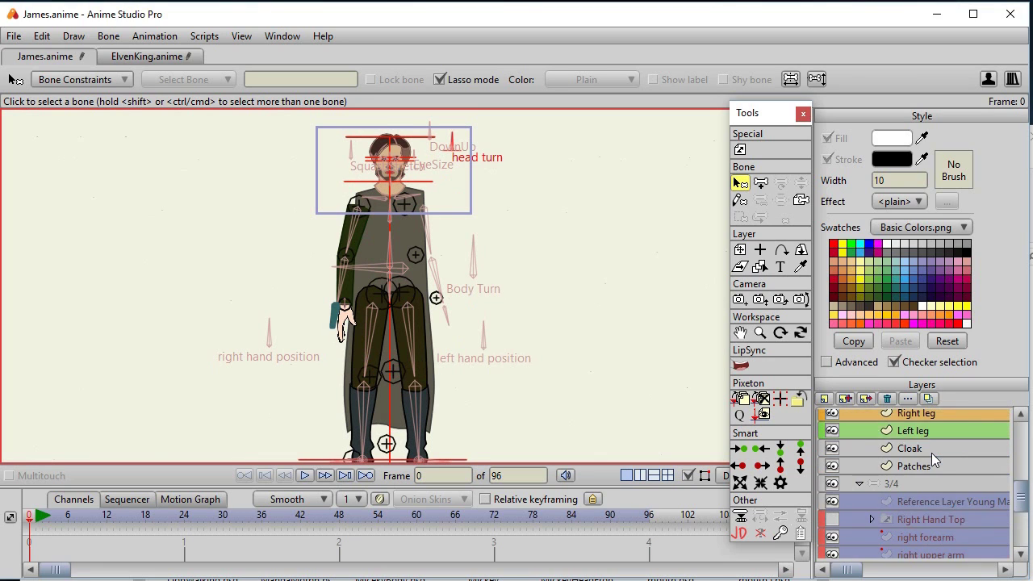
{"action": "scroll", "coordinate": [931, 453], "scroll_direction": "down", "scroll_amount": 10}
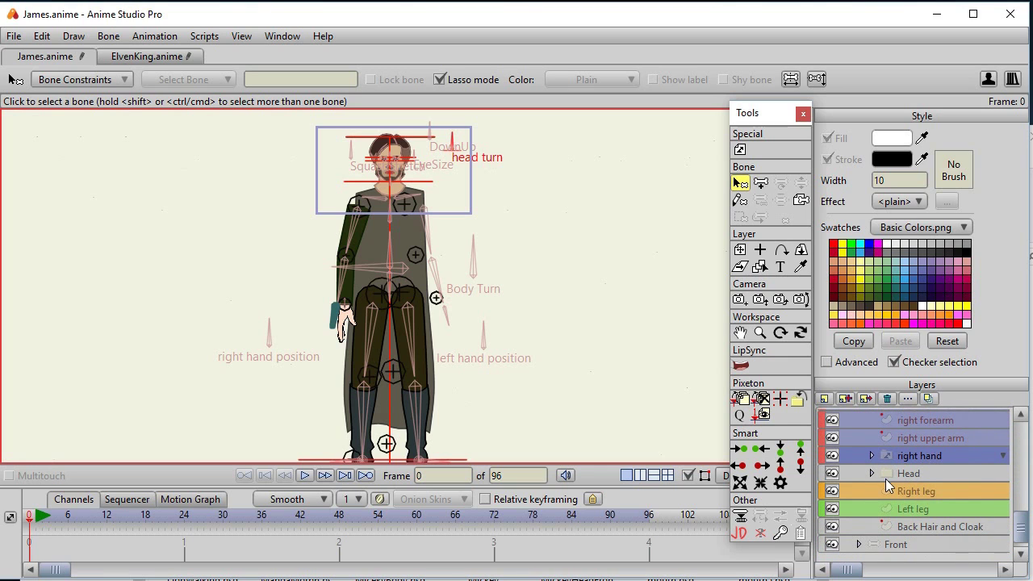
{"action": "left_click", "coordinate": [914, 490]}
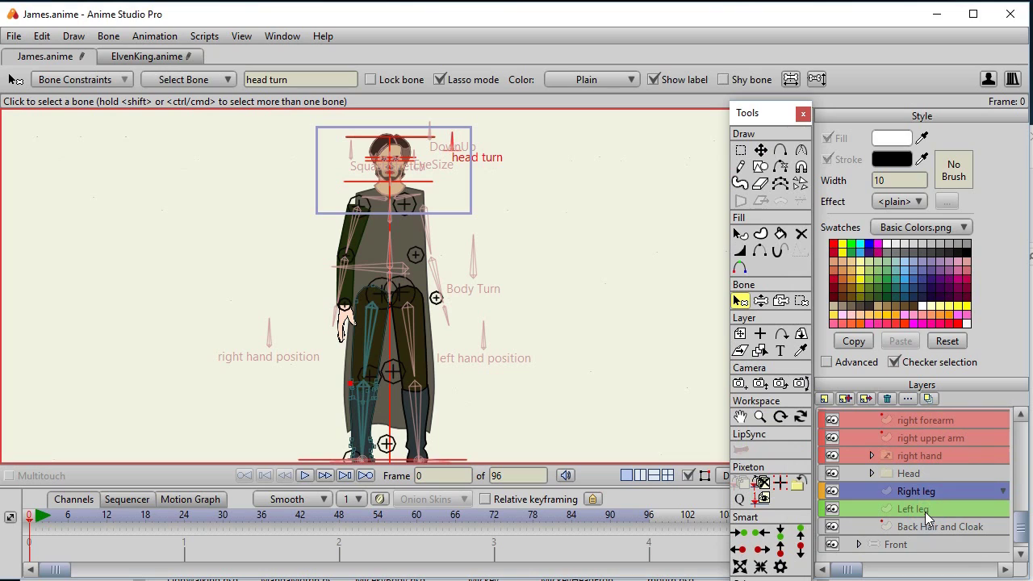
{"action": "left_click", "coordinate": [925, 524], "text": "shift"}
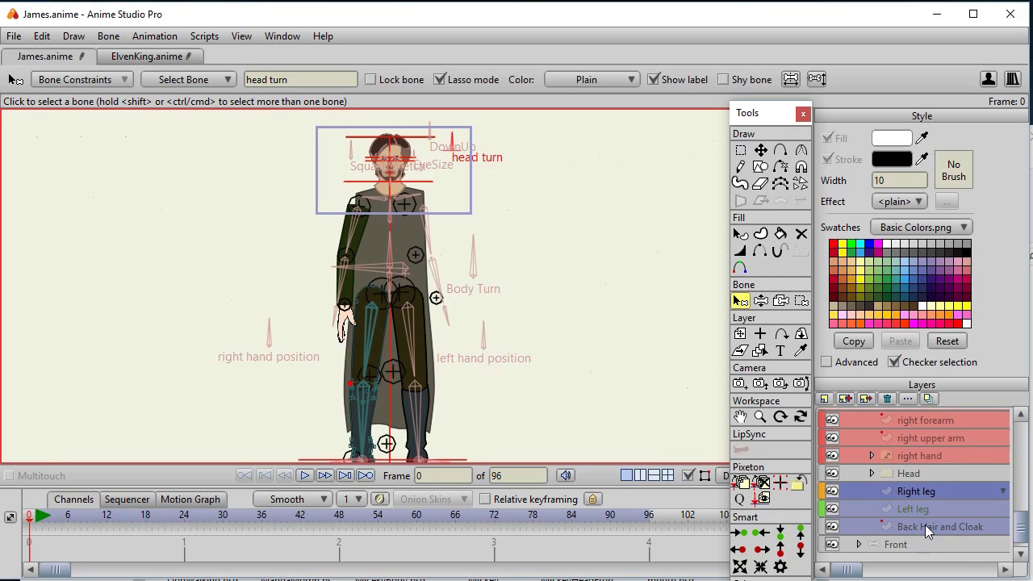
{"action": "left_click", "coordinate": [888, 399]}
- Move Zed's layers from torso DB through Patches into the 3/4 bone layer, and place its Head group above torso DB
{"action": "scroll", "coordinate": [939, 489], "scroll_direction": "up", "scroll_amount": 3}
{"action": "scroll", "coordinate": [937, 488], "scroll_direction": "up", "scroll_amount": 6}
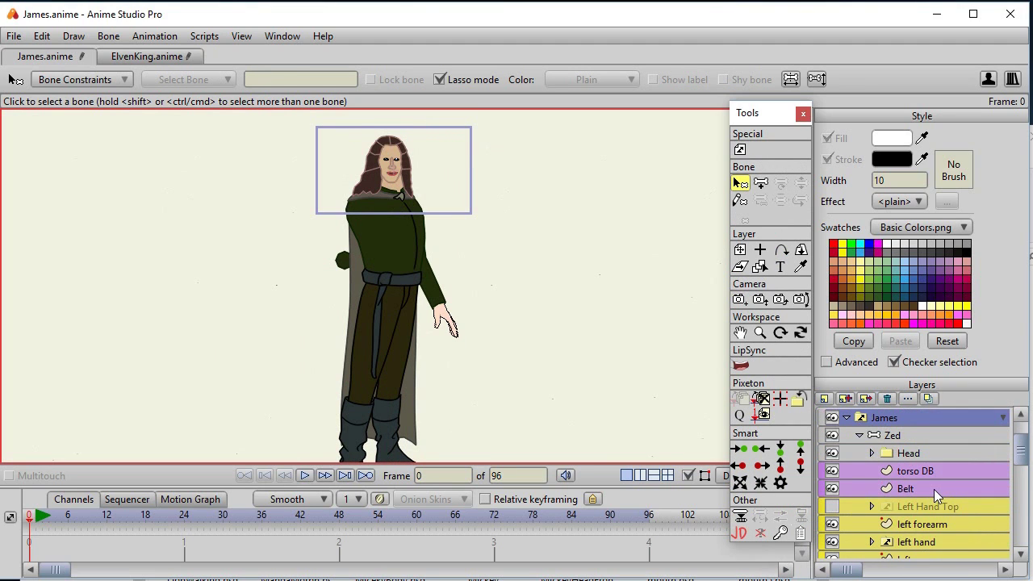
{"action": "left_click", "coordinate": [907, 470]}
{"action": "scroll", "coordinate": [914, 479], "scroll_direction": "down", "scroll_amount": 4}
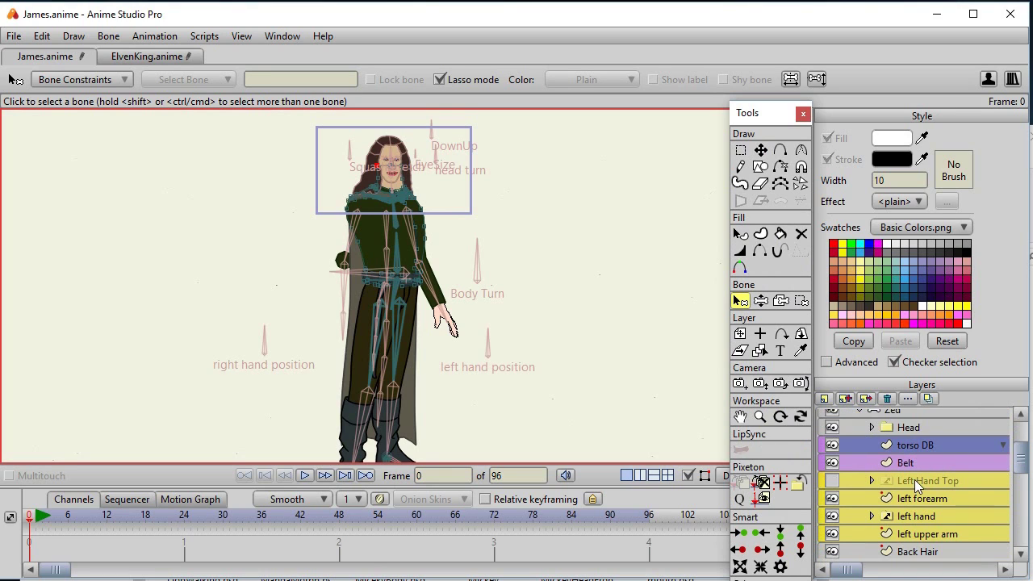
{"action": "scroll", "coordinate": [916, 492], "scroll_direction": "down", "scroll_amount": 1}
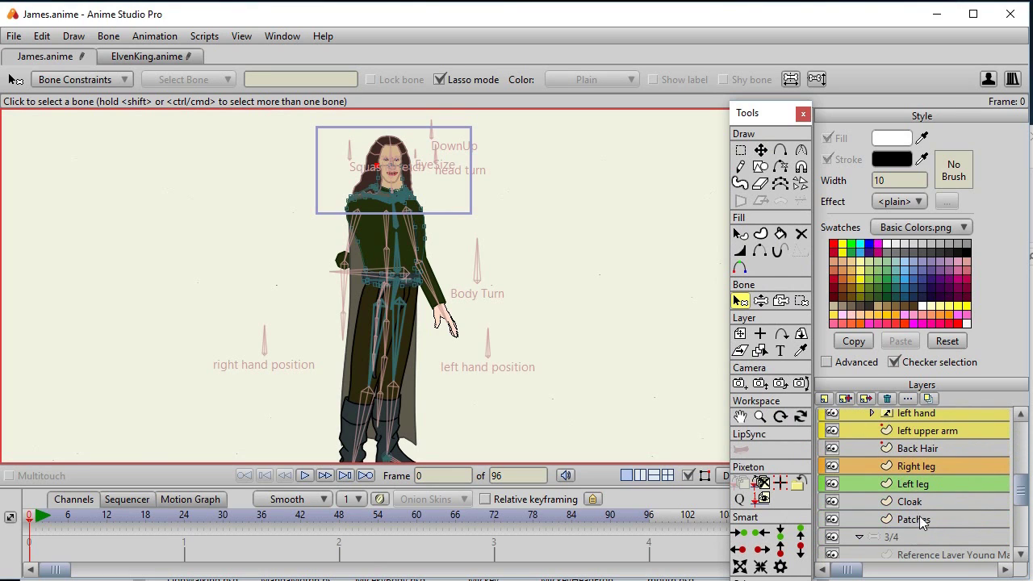
{"action": "left_click", "coordinate": [916, 519], "text": "shift"}
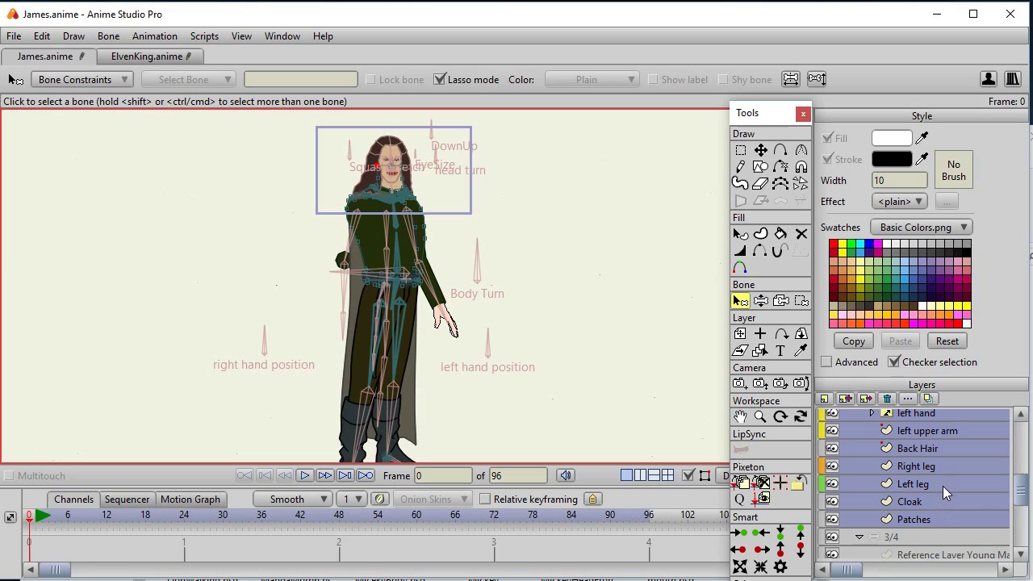
{"action": "scroll", "coordinate": [940, 483], "scroll_direction": "down", "scroll_amount": 3}
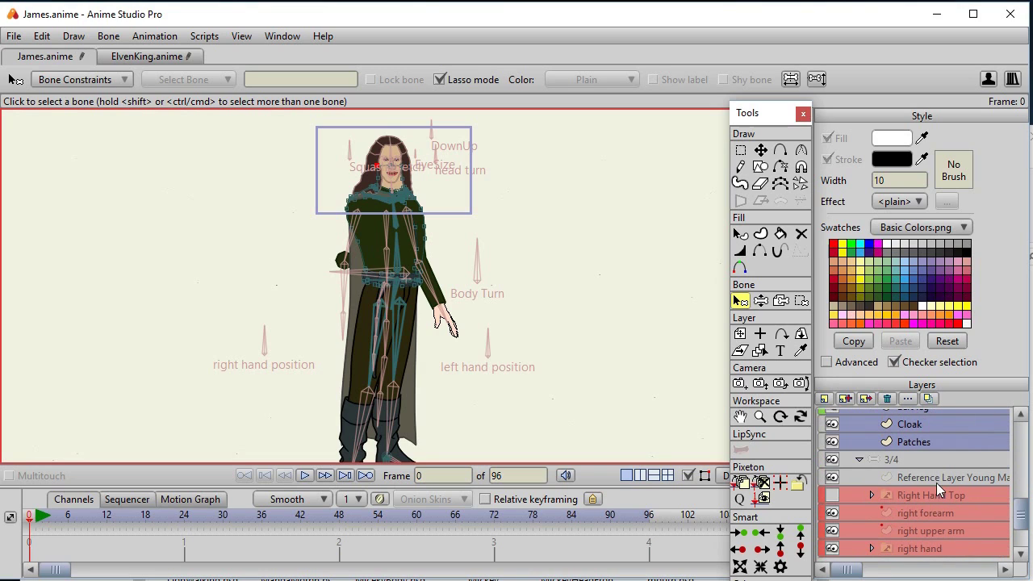
{"action": "left_click", "coordinate": [919, 442]}
{"action": "left_click_drag", "start_coordinate": [924, 553], "coordinate": [909, 505]}
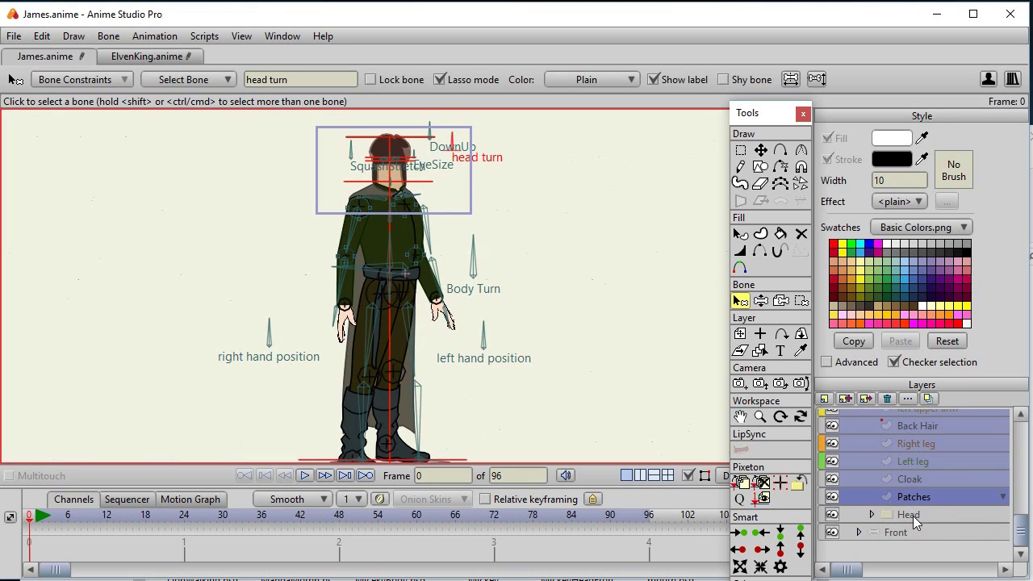
{"action": "left_click", "coordinate": [913, 515]}
{"action": "left_click_drag", "start_coordinate": [902, 497], "coordinate": [925, 455]}
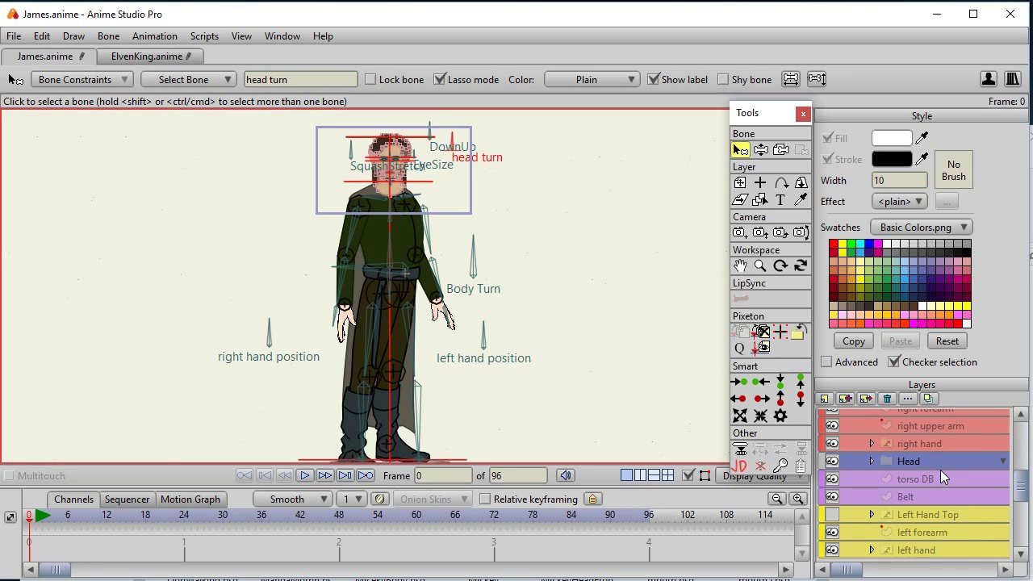
- Undo the last change and examine how the 3/4 rig's bones line up with the transferred artwork and joint guides
{"action": "key", "text": "ctrl+z"}
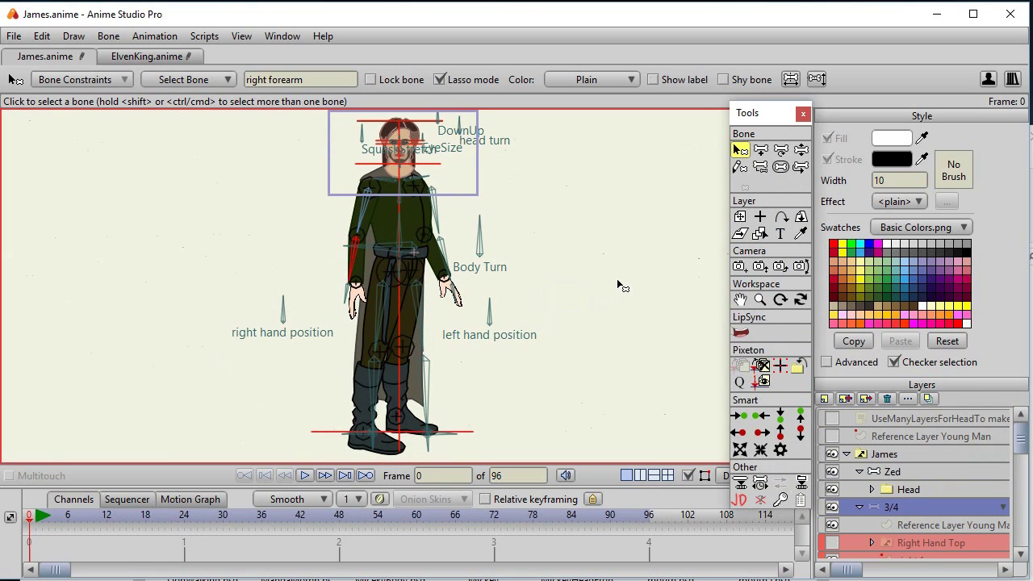
{"action": "left_click", "coordinate": [588, 272]}
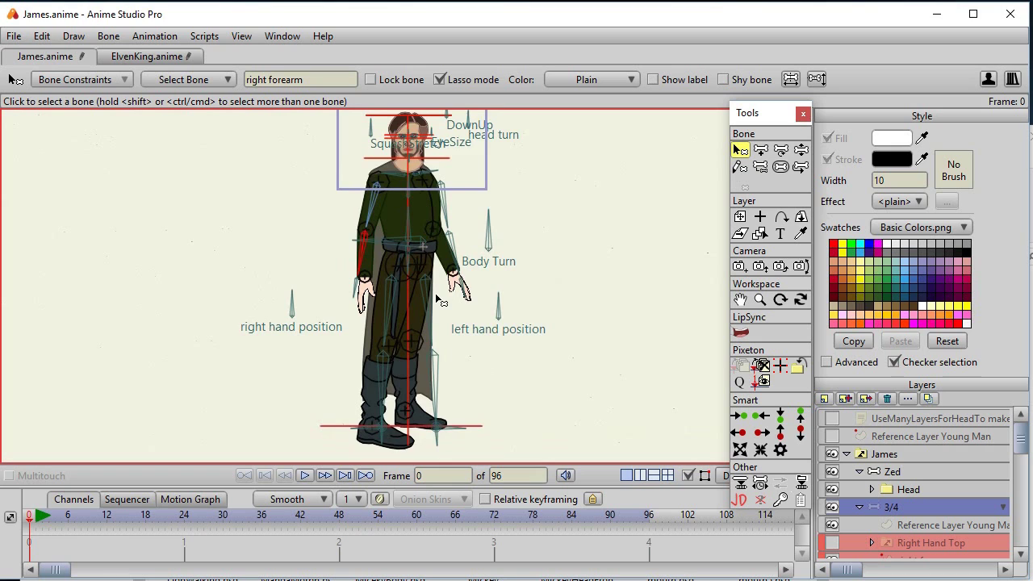
{"action": "scroll", "coordinate": [653, 259], "scroll_direction": "up", "scroll_amount": 5}
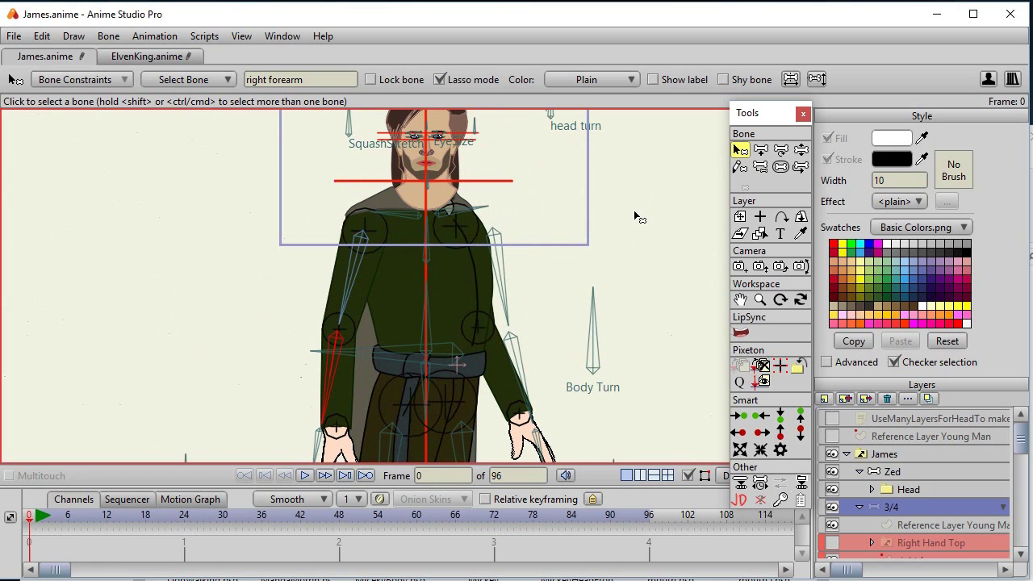
{"action": "scroll", "coordinate": [637, 218], "scroll_direction": "up", "scroll_amount": 5}
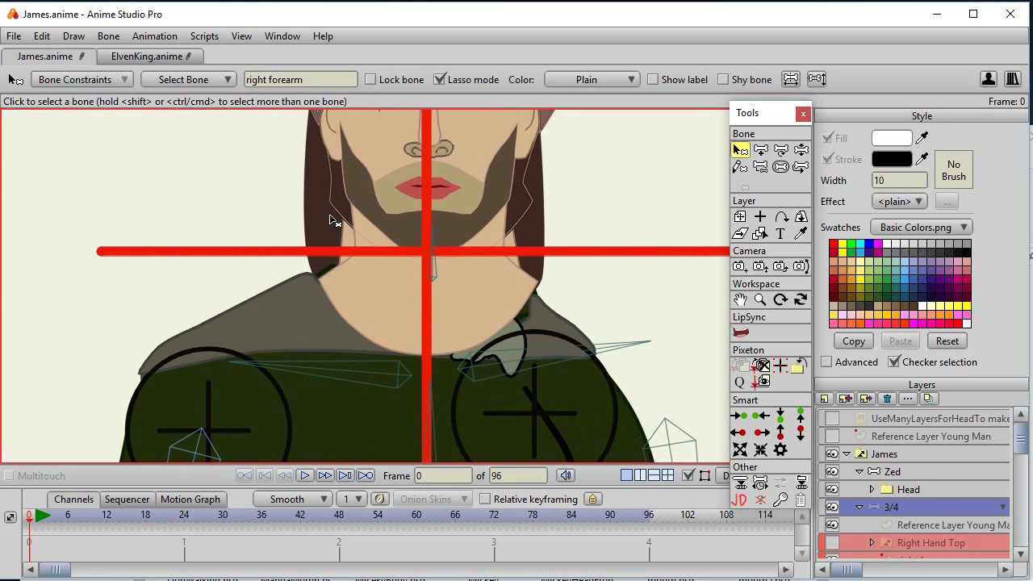
{"action": "scroll", "coordinate": [623, 280], "scroll_direction": "down", "scroll_amount": 4}
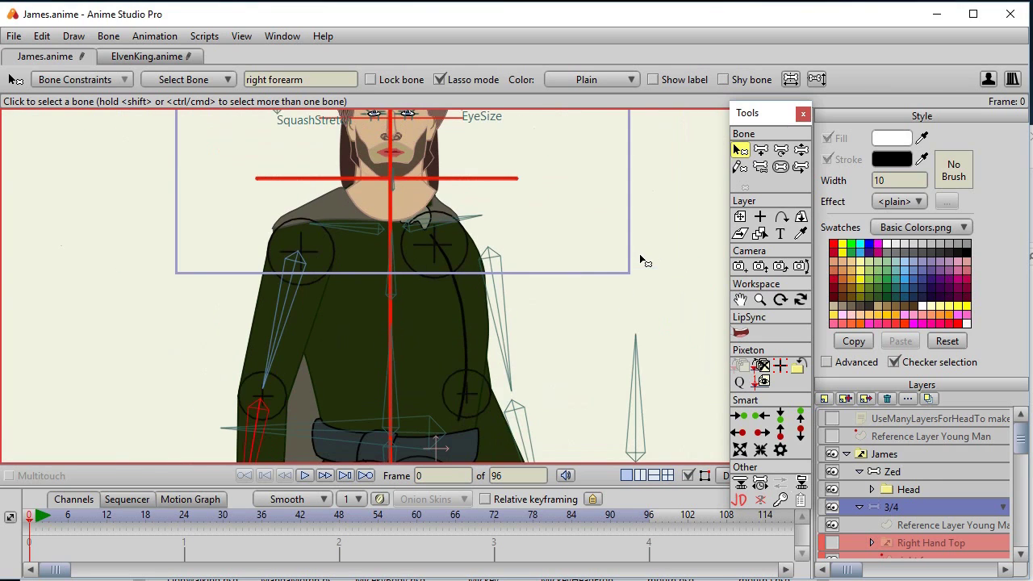
{"action": "scroll", "coordinate": [563, 332], "scroll_direction": "down", "scroll_amount": 2}
{"action": "left_click_drag", "start_coordinate": [538, 313], "coordinate": [575, 247]}
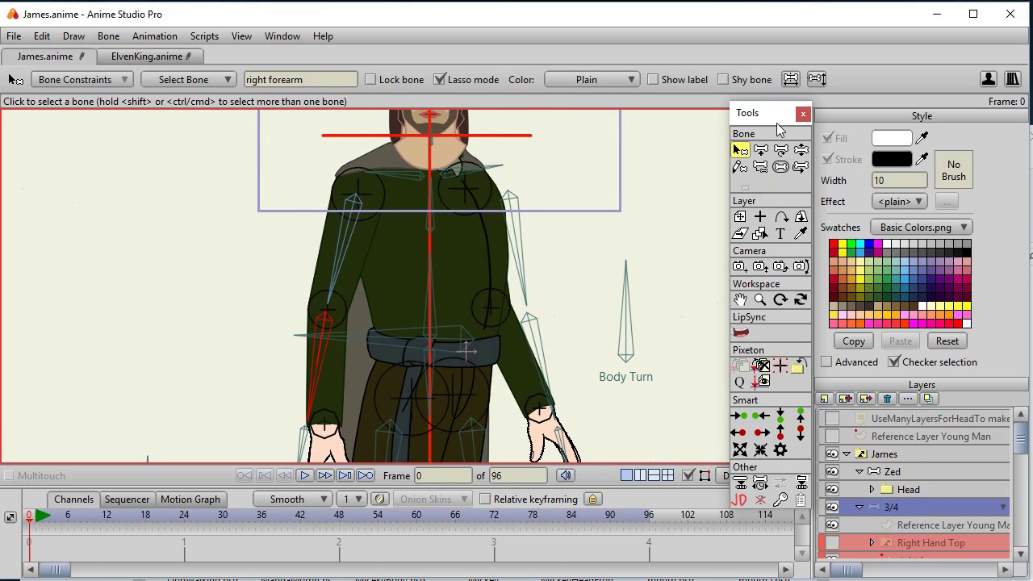
- Test the 3/4 rig with Manipulate Bones by bending the right arm and left forearm, and check the left leg bones
{"action": "left_click", "coordinate": [800, 150]}
{"action": "left_click_drag", "start_coordinate": [326, 357], "coordinate": [291, 292]}
{"action": "left_click_drag", "start_coordinate": [595, 355], "coordinate": [592, 194]}
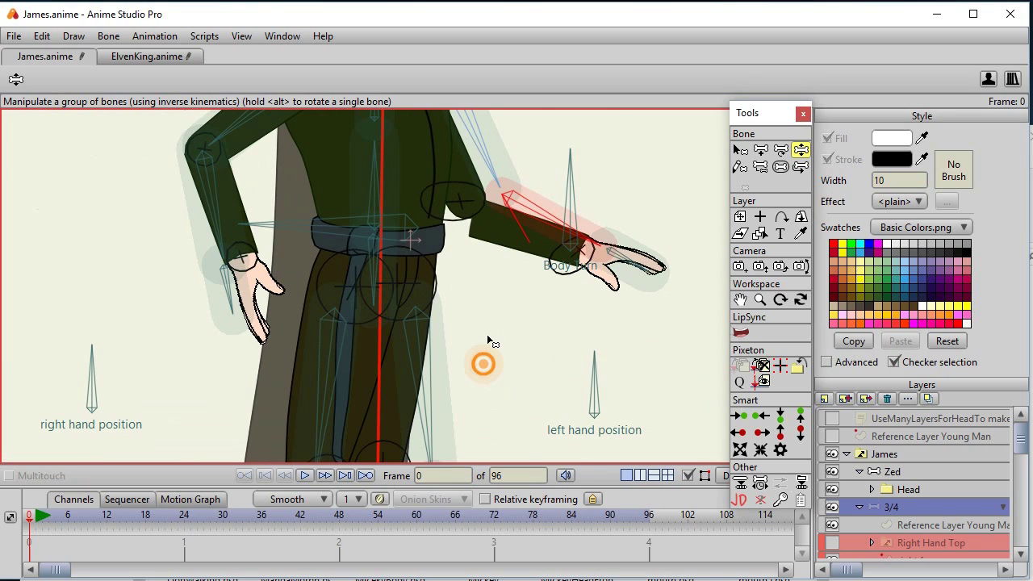
{"action": "left_click_drag", "start_coordinate": [487, 334], "coordinate": [500, 214]}
{"action": "left_click", "coordinate": [444, 307]}
{"action": "left_click", "coordinate": [464, 428]}
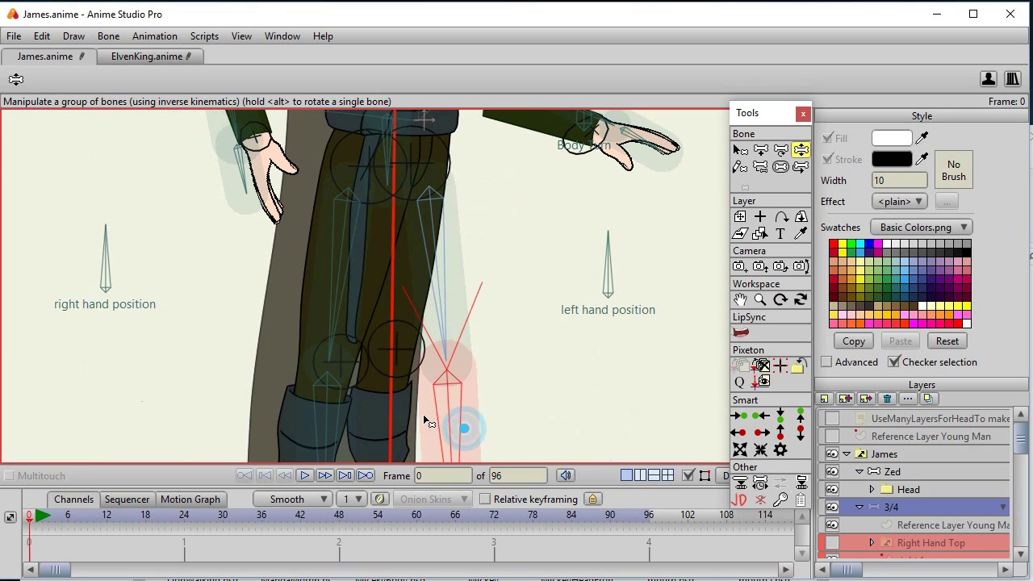
{"action": "scroll", "coordinate": [538, 395], "scroll_direction": "down", "scroll_amount": 2}
{"action": "left_click_drag", "start_coordinate": [538, 396], "coordinate": [536, 315]}
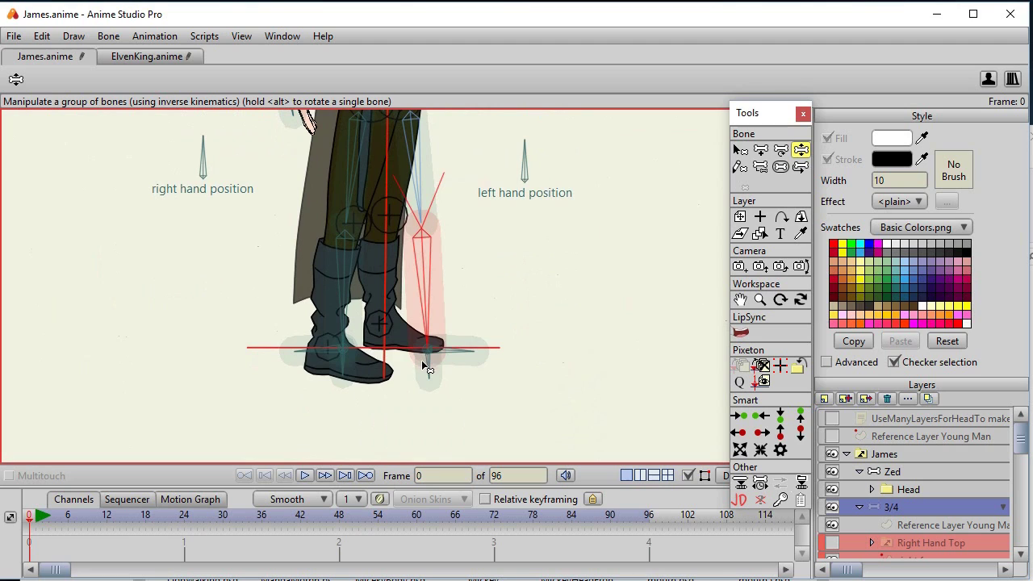
- Pose the 3/4 rig's left lower leg and foot with Manipulate Bones to test how the artwork follows
{"action": "mouse_move", "coordinate": [436, 351]}
{"action": "left_mouse_down"}
{"action": "mouse_move", "coordinate": [465, 327]}
{"action": "mouse_move", "coordinate": [440, 348]}
{"action": "left_mouse_up"}
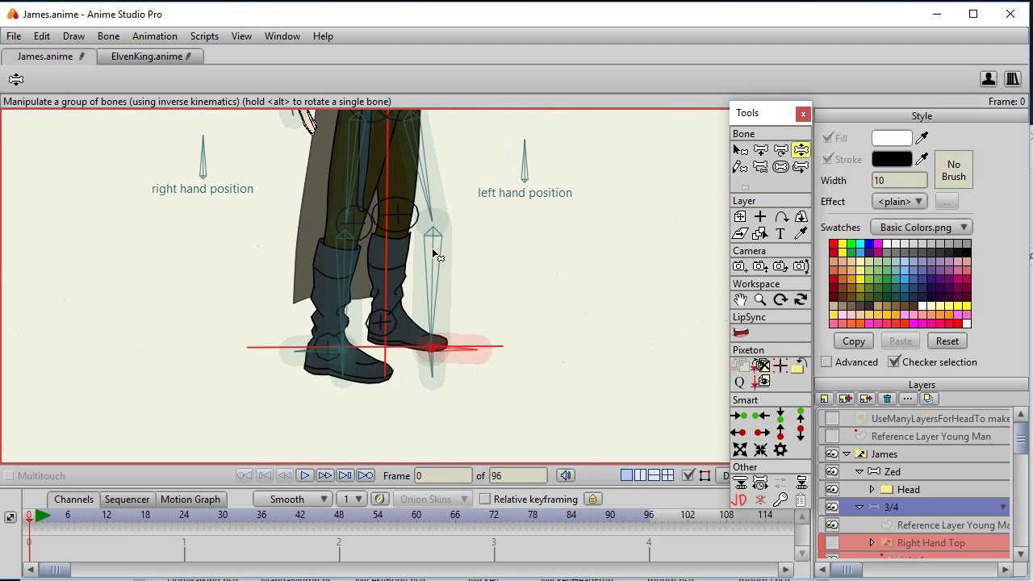
{"action": "left_click_drag", "start_coordinate": [513, 284], "coordinate": [522, 396]}
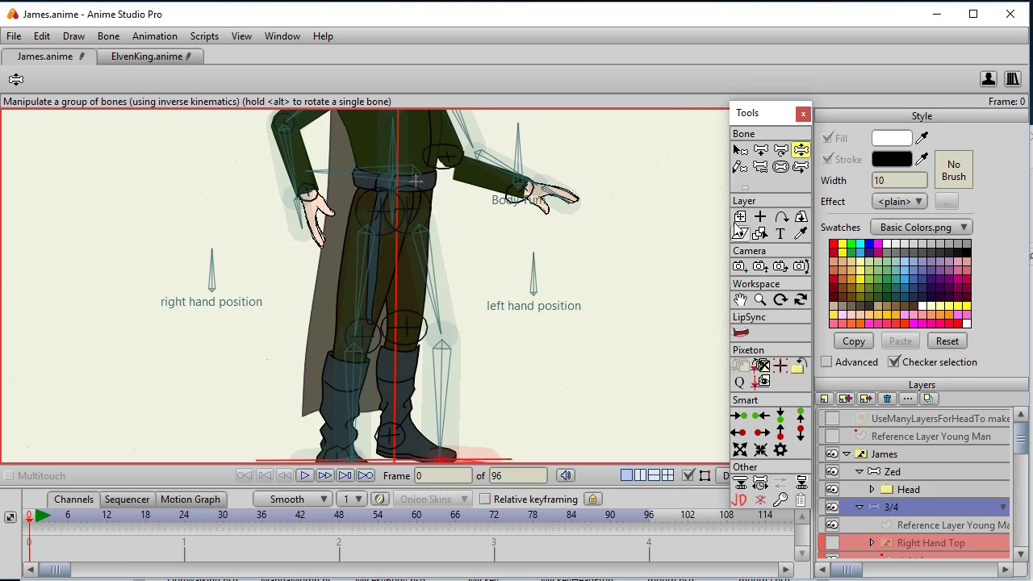
{"action": "left_click", "coordinate": [740, 150]}
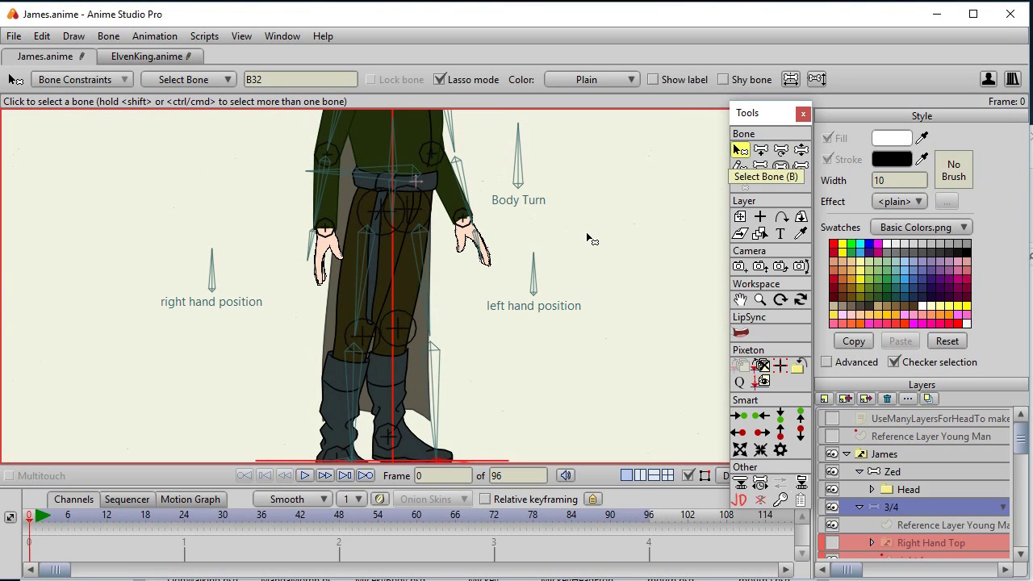
- Delete the leftover Zed bone layer from the James switch layer
{"action": "left_click", "coordinate": [903, 471]}
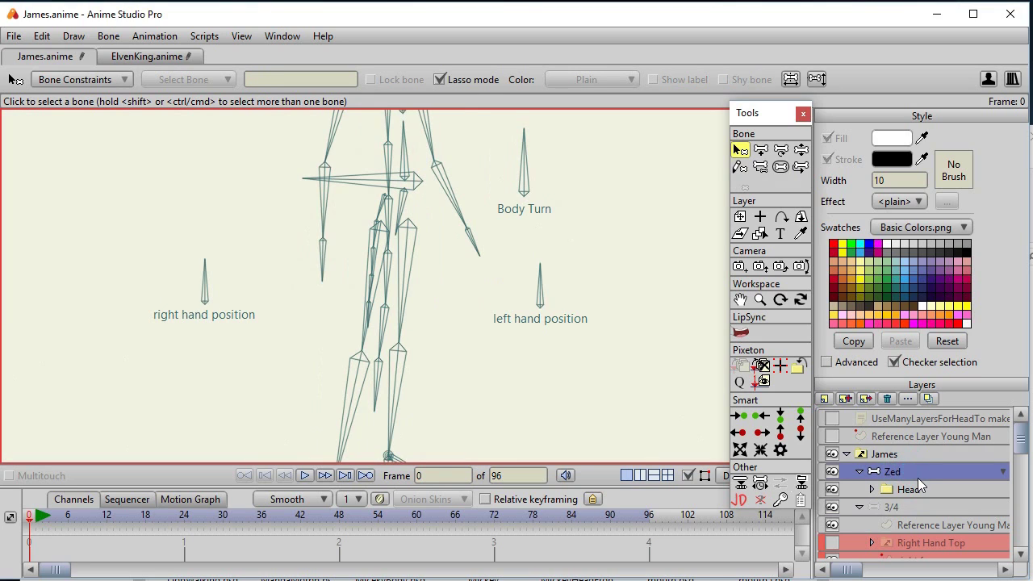
{"action": "left_click", "coordinate": [887, 399]}
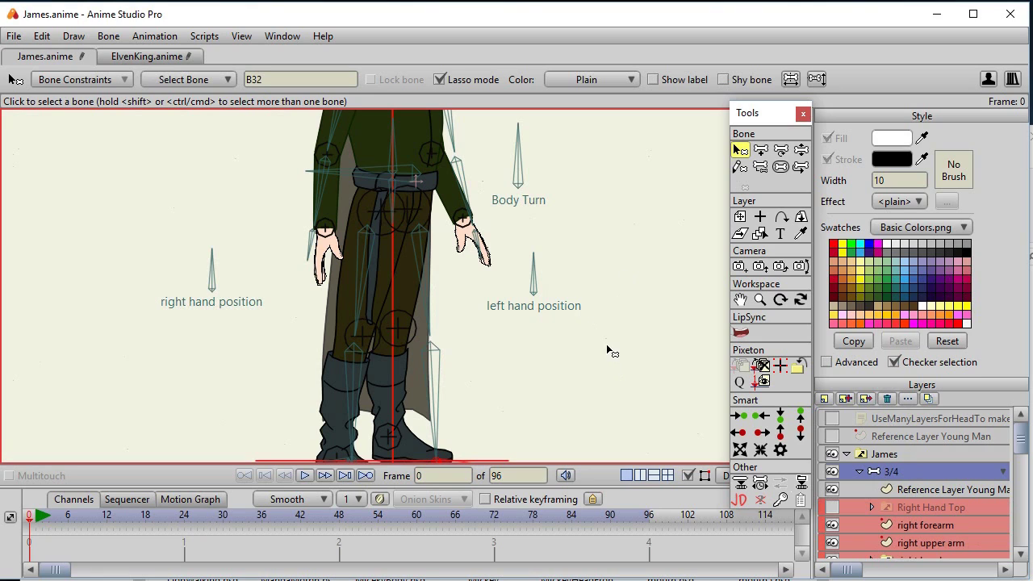
- Examine how the 3/4 rig's torso and arm bones line up with the shoulder and elbow joint guides
{"action": "left_click_drag", "start_coordinate": [626, 248], "coordinate": [641, 275]}
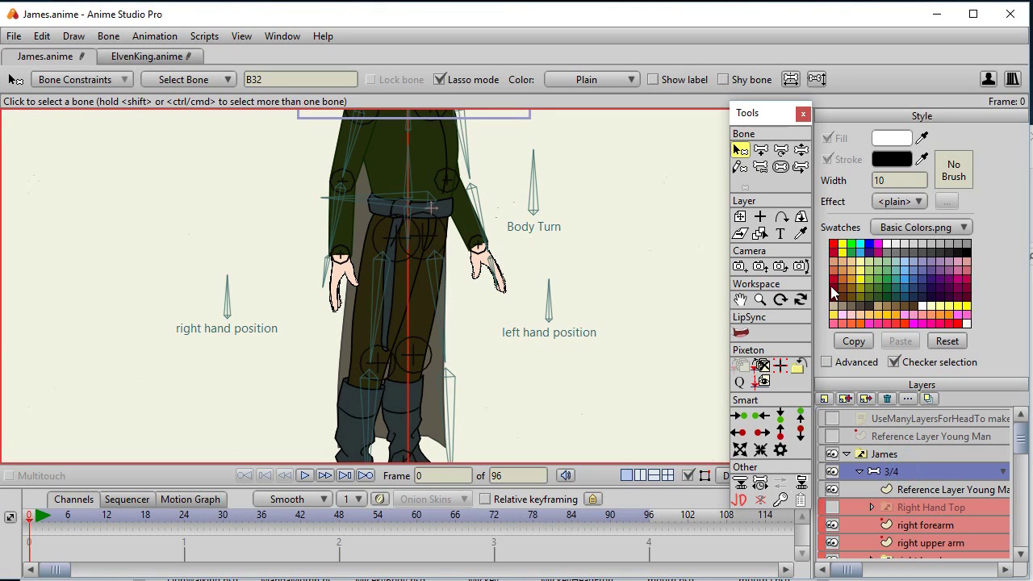
{"action": "scroll", "coordinate": [605, 202], "scroll_direction": "down", "scroll_amount": 3}
{"action": "scroll", "coordinate": [602, 216], "scroll_direction": "up", "scroll_amount": 5}
{"action": "left_click_drag", "start_coordinate": [585, 215], "coordinate": [593, 301]}
{"action": "scroll", "coordinate": [591, 242], "scroll_direction": "up", "scroll_amount": 4}
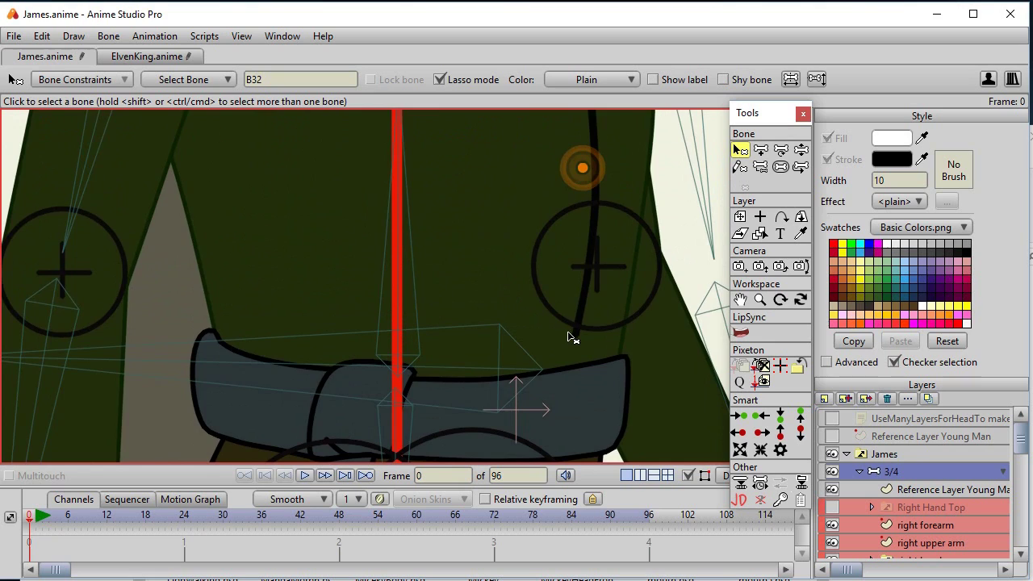
{"action": "scroll", "coordinate": [563, 291], "scroll_direction": "down", "scroll_amount": 3}
{"action": "scroll", "coordinate": [586, 282], "scroll_direction": "up", "scroll_amount": 3}
{"action": "left_click_drag", "start_coordinate": [588, 288], "coordinate": [604, 247]}
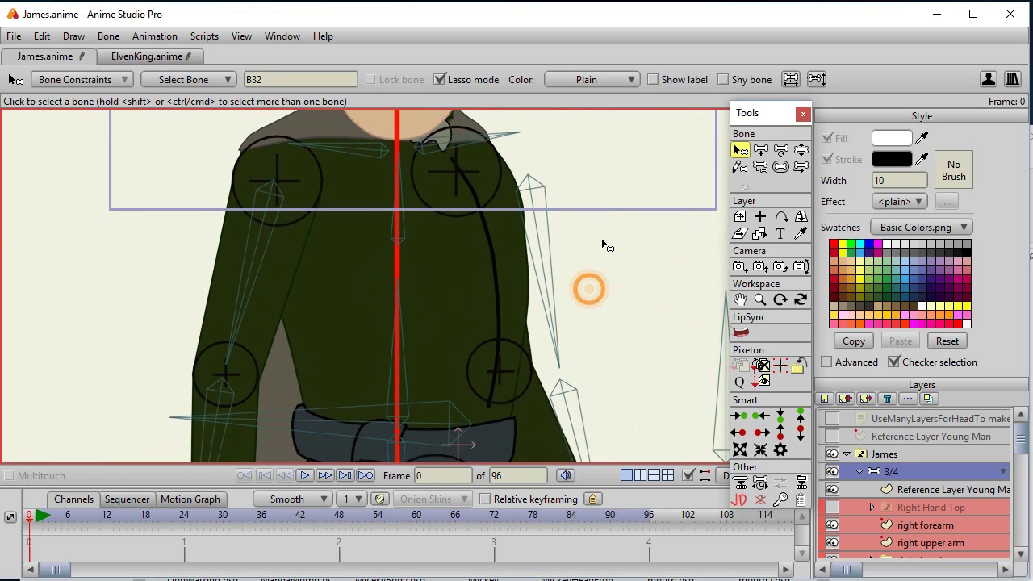
{"action": "scroll", "coordinate": [612, 210], "scroll_direction": "down", "scroll_amount": 4}
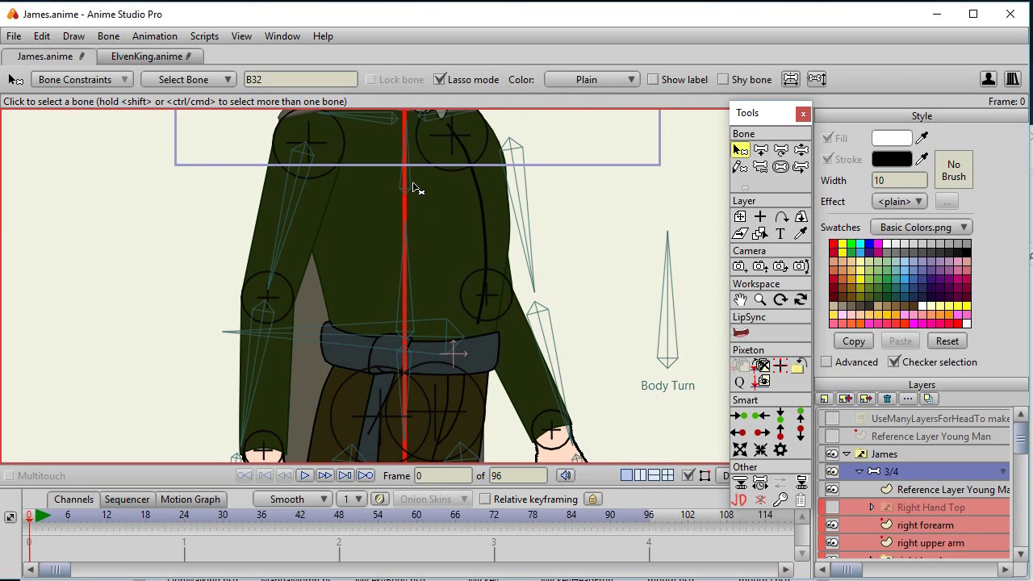
{"action": "left_click_drag", "start_coordinate": [594, 188], "coordinate": [594, 243]}
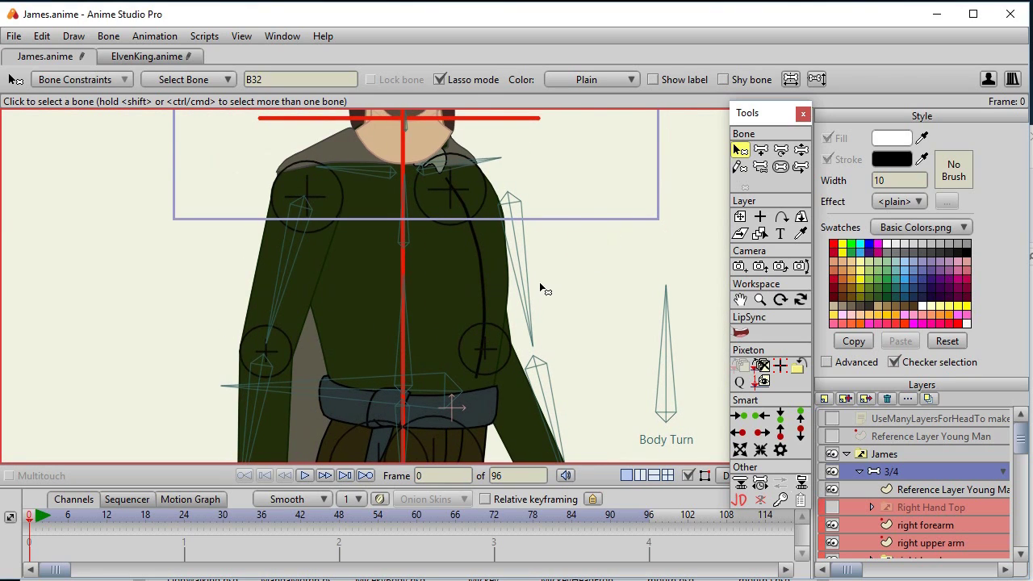
- Move the lower torso bone to the middle of the jacket above the belt with Transform Bone, and tilt it slightly
{"action": "left_click", "coordinate": [780, 150]}
{"action": "left_click_drag", "start_coordinate": [406, 391], "coordinate": [426, 386]}
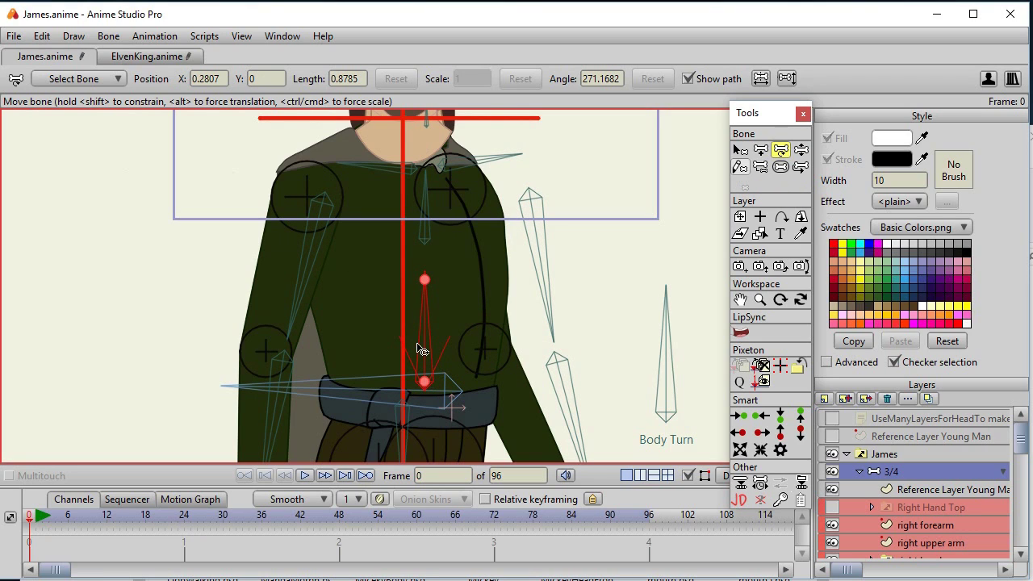
{"action": "left_click_drag", "start_coordinate": [426, 338], "coordinate": [428, 342]}
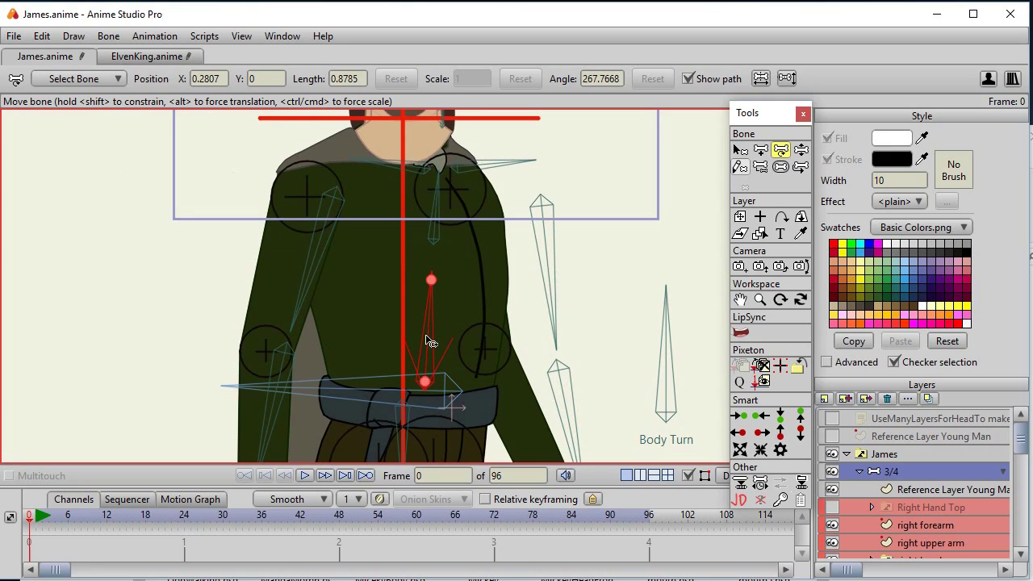
- Reposition the upper torso bone above the lower one, and shift the right collarbone bone toward the right shoulder
{"action": "left_click", "coordinate": [433, 242]}
{"action": "left_click_drag", "start_coordinate": [436, 216], "coordinate": [445, 223]}
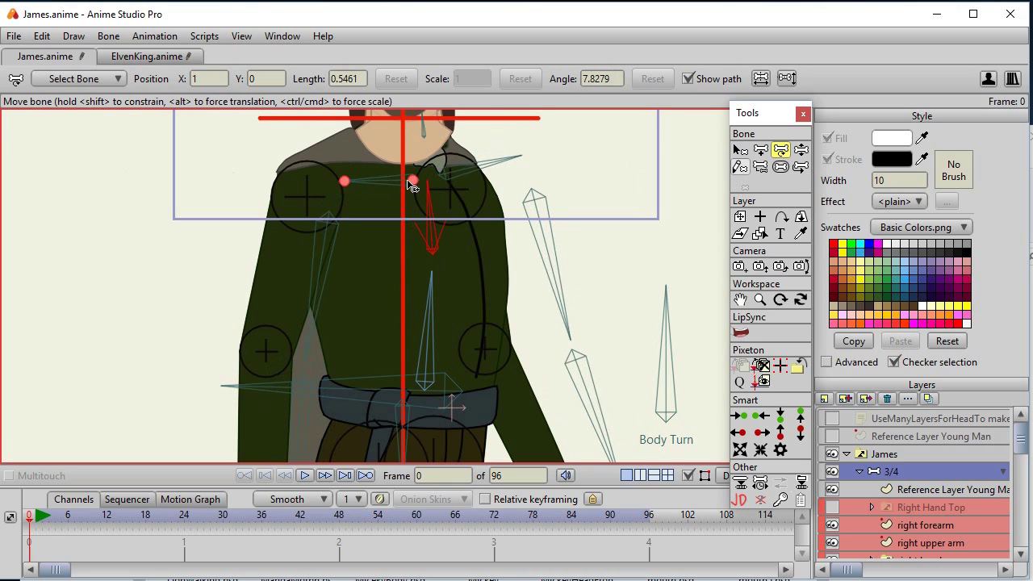
{"action": "left_click_drag", "start_coordinate": [408, 182], "coordinate": [365, 160]}
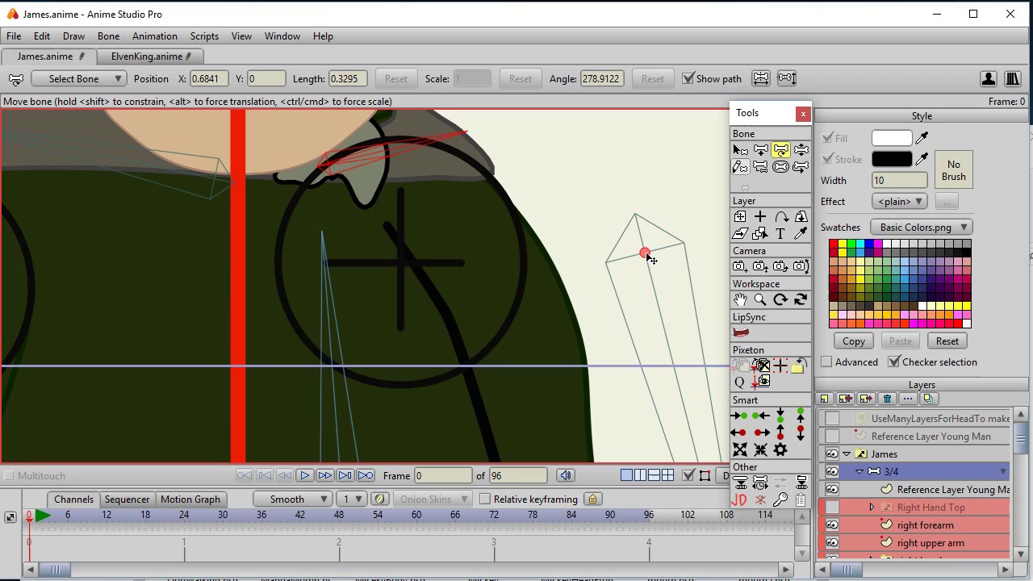
- Move the left upper arm bone so its base sits on the centre of the left shoulder guide
{"action": "left_click_drag", "start_coordinate": [651, 258], "coordinate": [410, 301]}
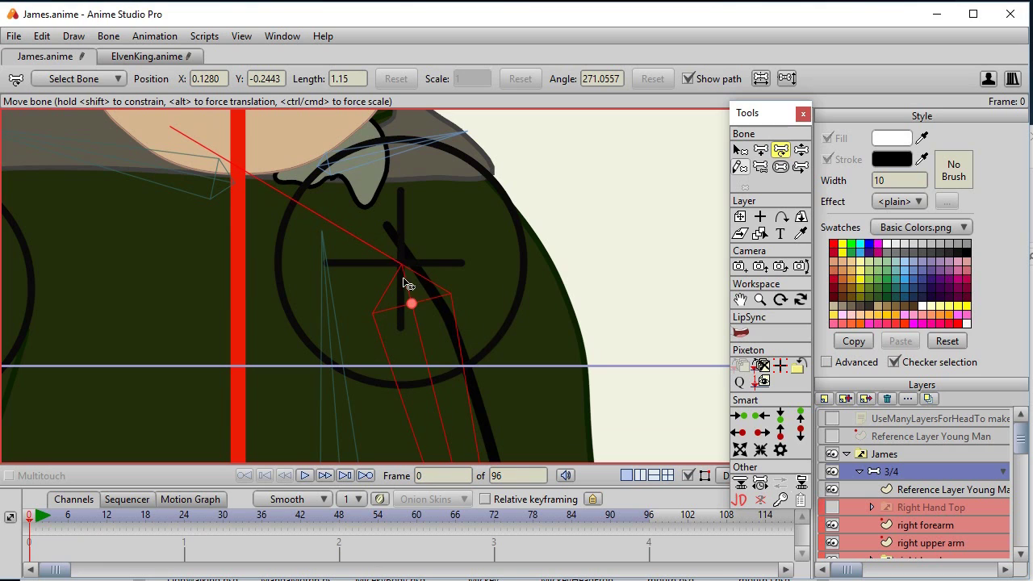
{"action": "scroll", "coordinate": [489, 296], "scroll_direction": "up", "scroll_amount": 3}
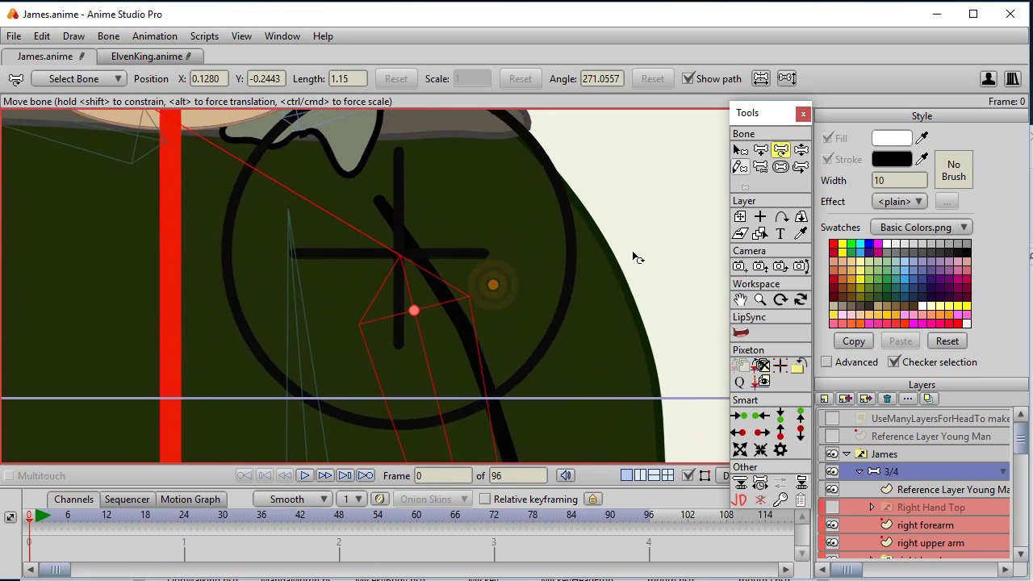
{"action": "scroll", "coordinate": [500, 304], "scroll_direction": "up", "scroll_amount": 2}
{"action": "left_click_drag", "start_coordinate": [422, 321], "coordinate": [422, 326]}
{"action": "scroll", "coordinate": [633, 313], "scroll_direction": "down", "scroll_amount": 3}
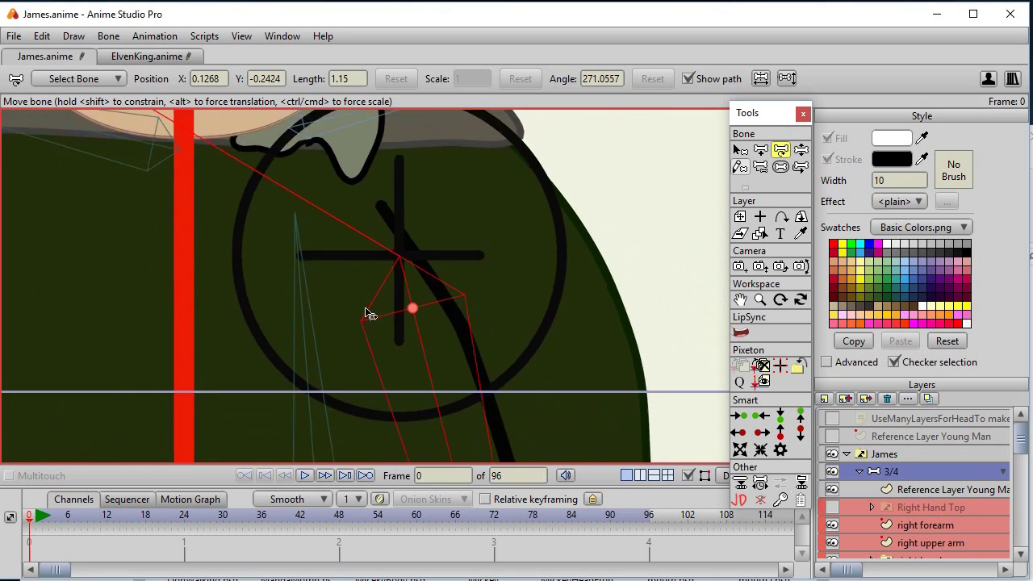
- Rotate and lengthen the left upper arm bone so its tip reaches the centre of the left elbow guide
{"action": "scroll", "coordinate": [501, 339], "scroll_direction": "up", "scroll_amount": 5}
{"action": "scroll", "coordinate": [517, 306], "scroll_direction": "down", "scroll_amount": 2}
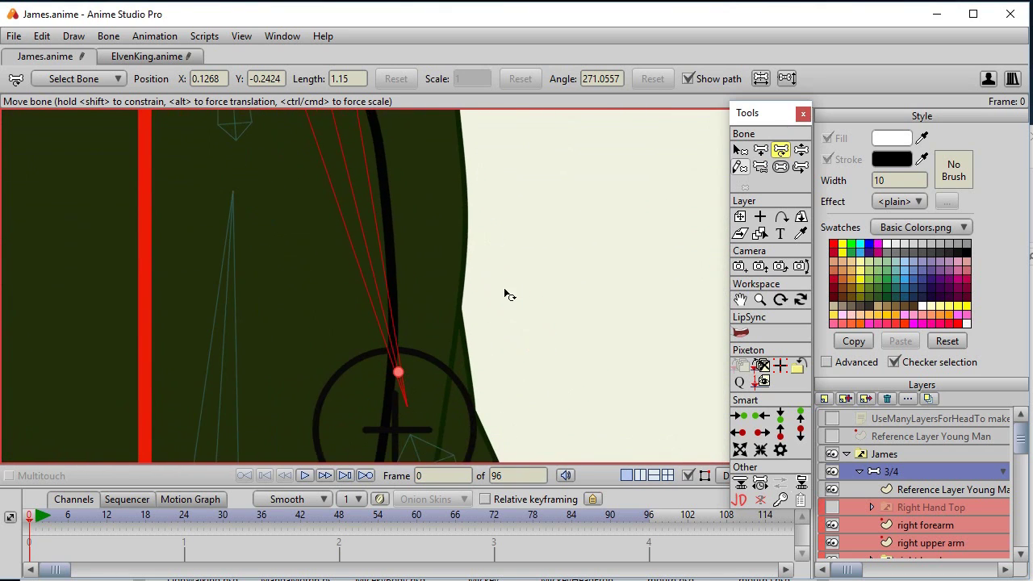
{"action": "scroll", "coordinate": [396, 240], "scroll_direction": "up", "scroll_amount": 1}
{"action": "mouse_move", "coordinate": [385, 245]}
{"action": "left_mouse_down"}
{"action": "mouse_move", "coordinate": [373, 246]}
{"action": "mouse_move", "coordinate": [386, 283]}
{"action": "left_mouse_up"}
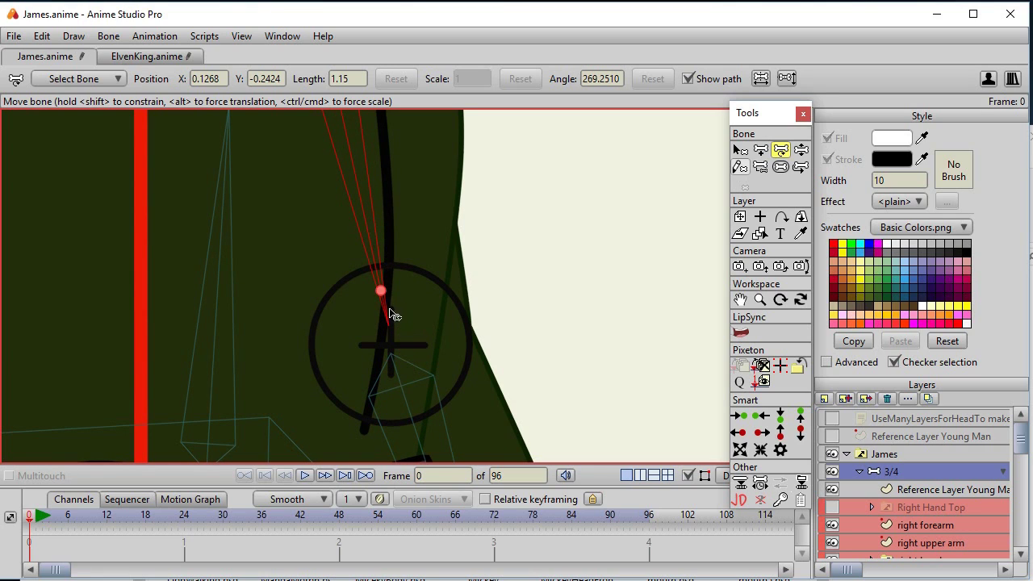
{"action": "left_click_drag", "start_coordinate": [384, 293], "coordinate": [384, 307]}
- Place the base of the left forearm bone on the centre of the left elbow guide, meeting the upper arm bone's tip
{"action": "left_click", "coordinate": [406, 387]}
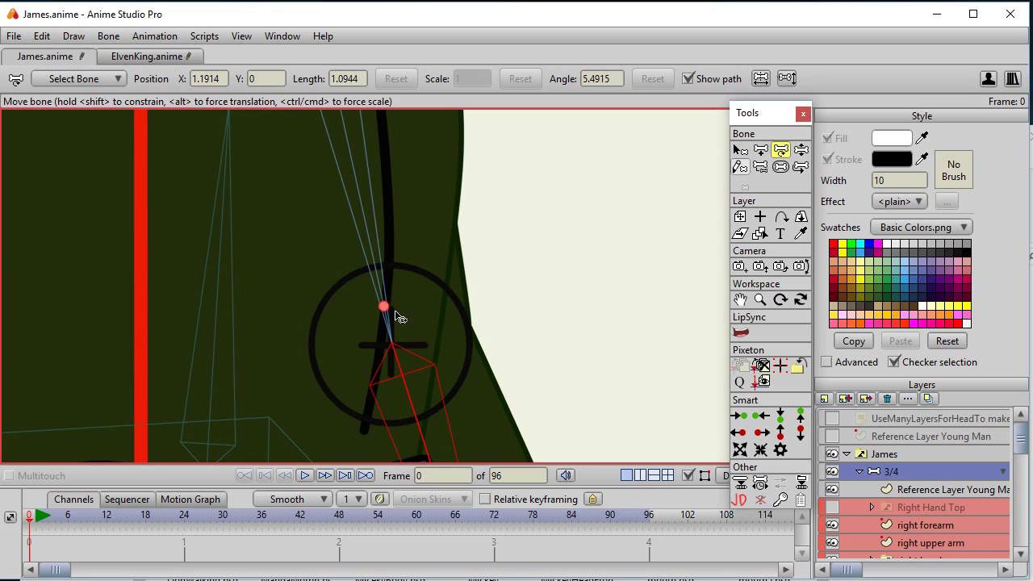
{"action": "mouse_move", "coordinate": [442, 317]}
{"action": "left_mouse_down"}
{"action": "mouse_move", "coordinate": [444, 247]}
{"action": "mouse_move", "coordinate": [454, 259]}
{"action": "mouse_move", "coordinate": [547, 246]}
{"action": "mouse_move", "coordinate": [428, 263]}
{"action": "mouse_move", "coordinate": [456, 270]}
{"action": "mouse_move", "coordinate": [417, 214]}
{"action": "left_mouse_up"}
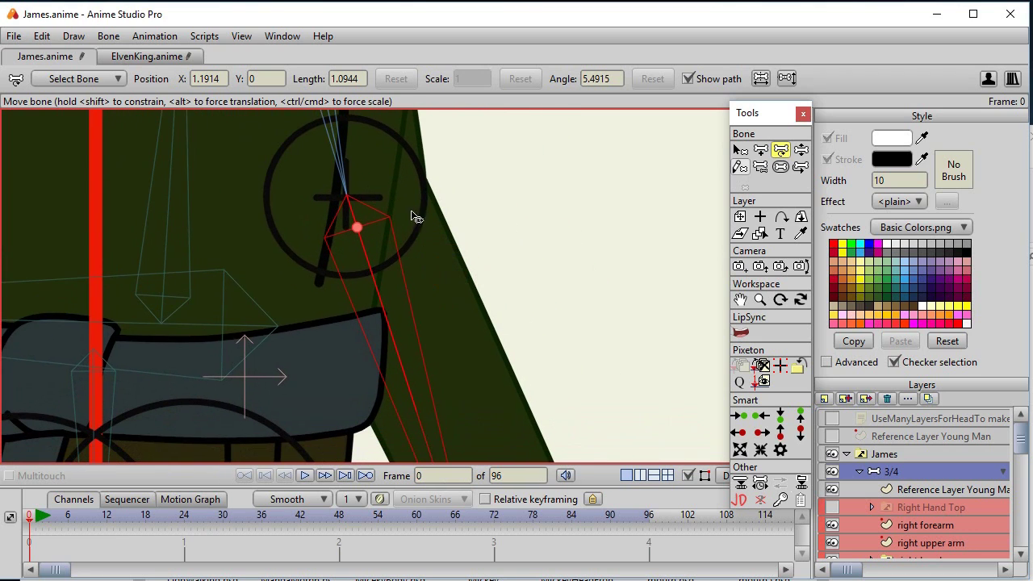
{"action": "left_click_drag", "start_coordinate": [398, 250], "coordinate": [396, 225]}
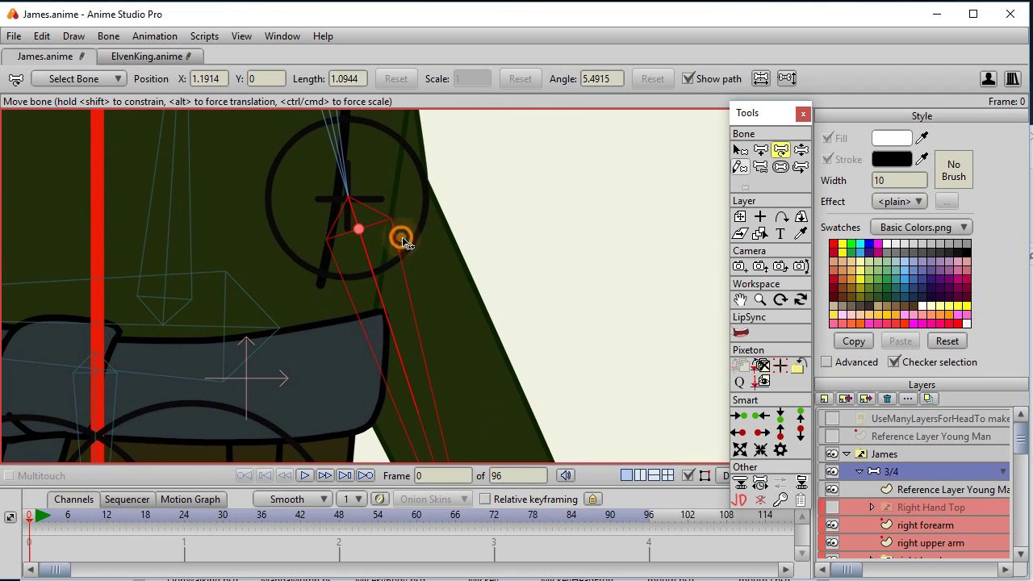
{"action": "scroll", "coordinate": [401, 233], "scroll_direction": "up", "scroll_amount": 3}
{"action": "left_click", "coordinate": [322, 305]}
{"action": "left_click_drag", "start_coordinate": [323, 321], "coordinate": [338, 355]}
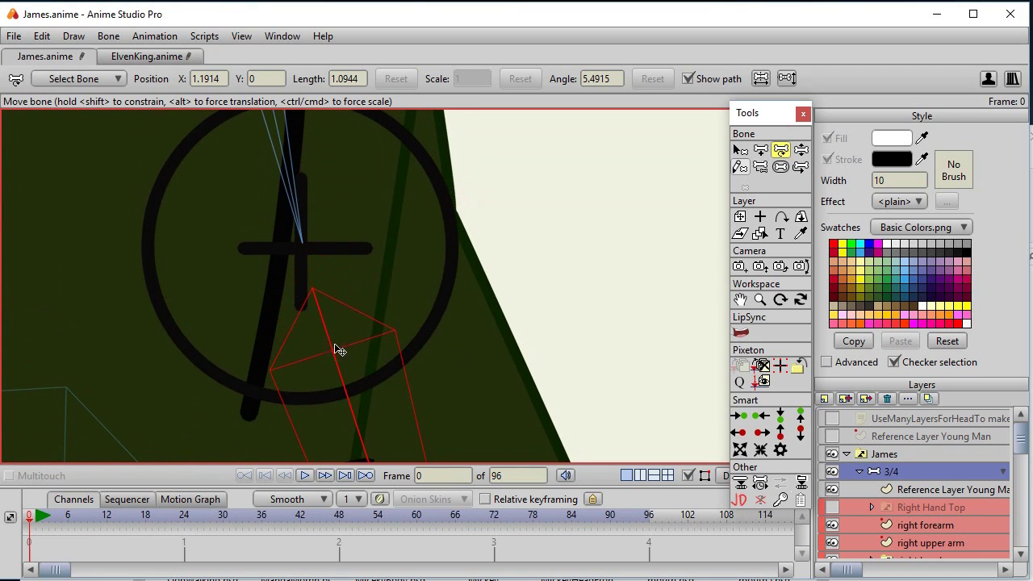
{"action": "left_click", "coordinate": [288, 176]}
{"action": "left_click", "coordinate": [329, 329]}
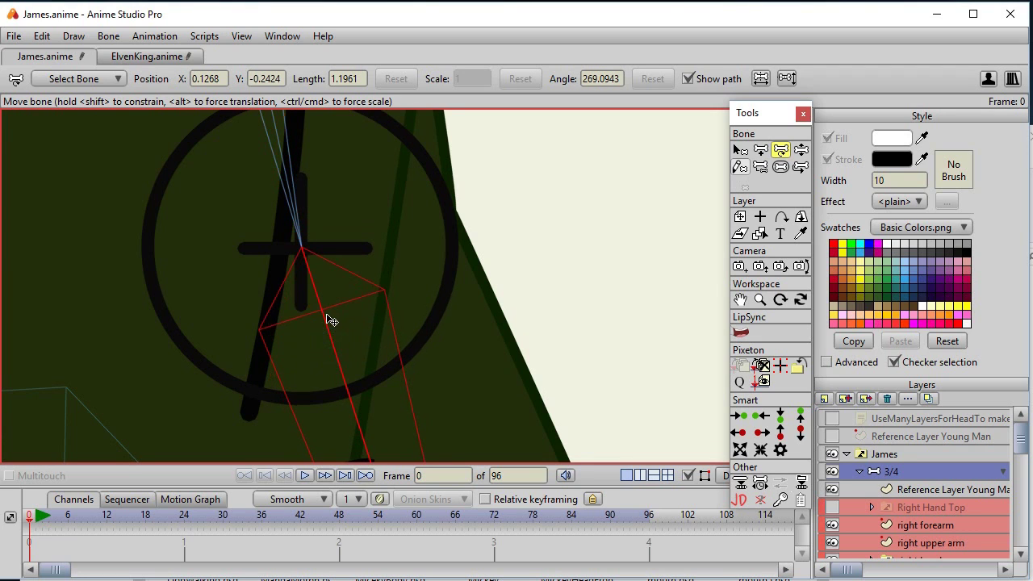
- Examine how the 3/4 rig's leg bones line up with the knee and ankle joint guides
{"action": "left_click_drag", "start_coordinate": [450, 291], "coordinate": [419, 178]}
{"action": "left_click_drag", "start_coordinate": [429, 328], "coordinate": [443, 255]}
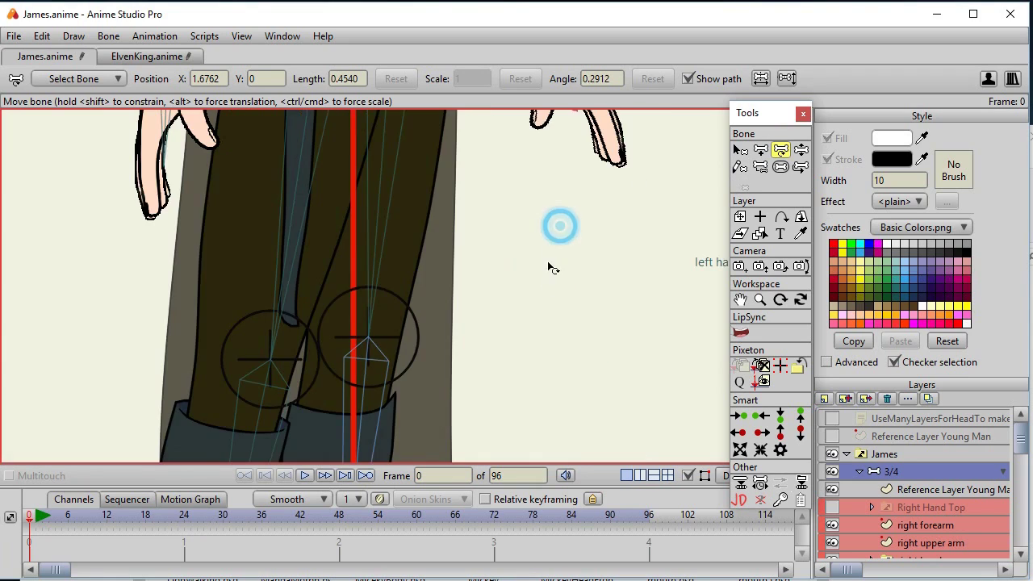
{"action": "scroll", "coordinate": [500, 367], "scroll_direction": "up", "scroll_amount": 2}
{"action": "scroll", "coordinate": [592, 220], "scroll_direction": "down", "scroll_amount": 3}
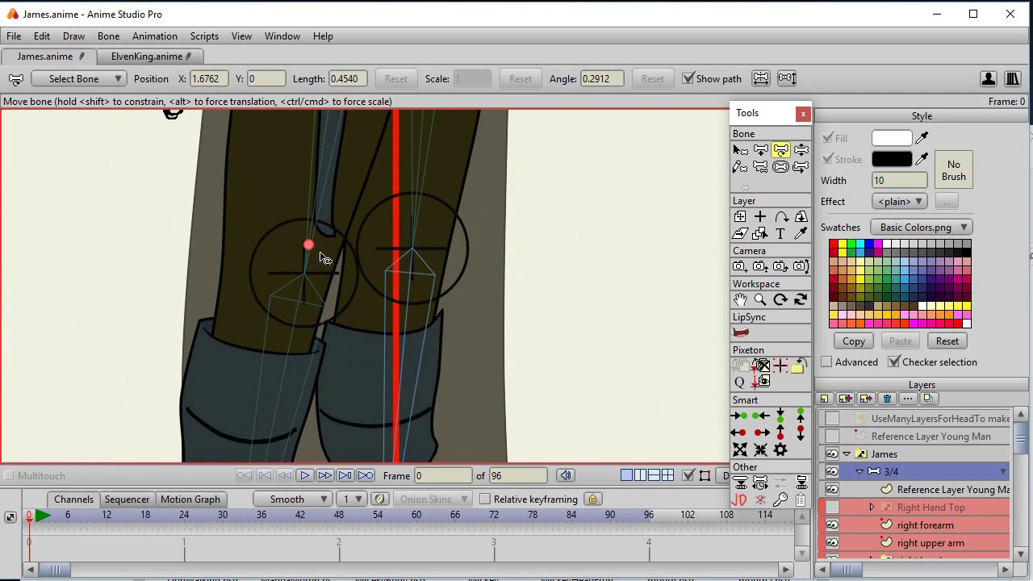
{"action": "scroll", "coordinate": [517, 259], "scroll_direction": "down", "scroll_amount": 3}
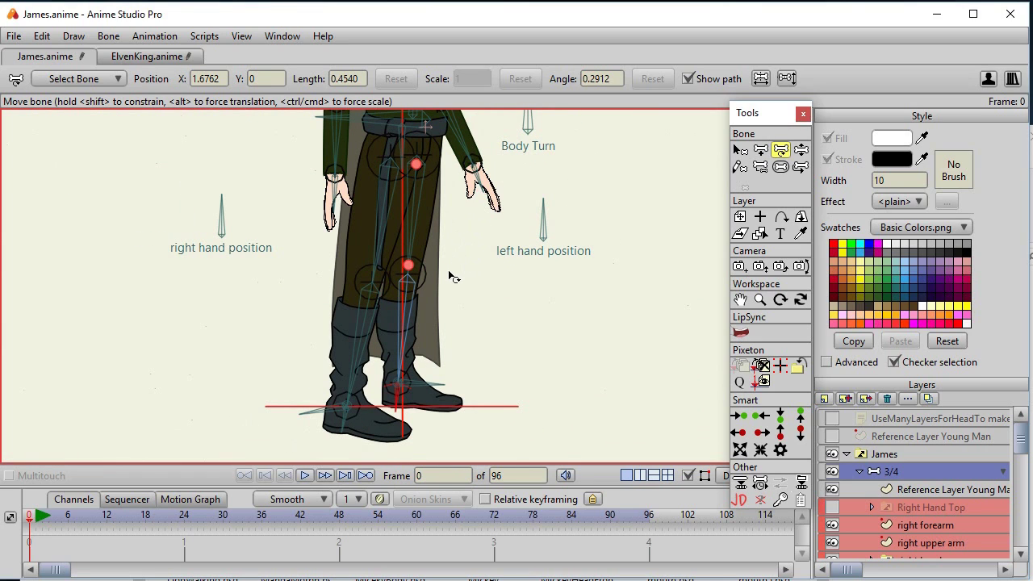
{"action": "scroll", "coordinate": [450, 276], "scroll_direction": "up", "scroll_amount": 3}
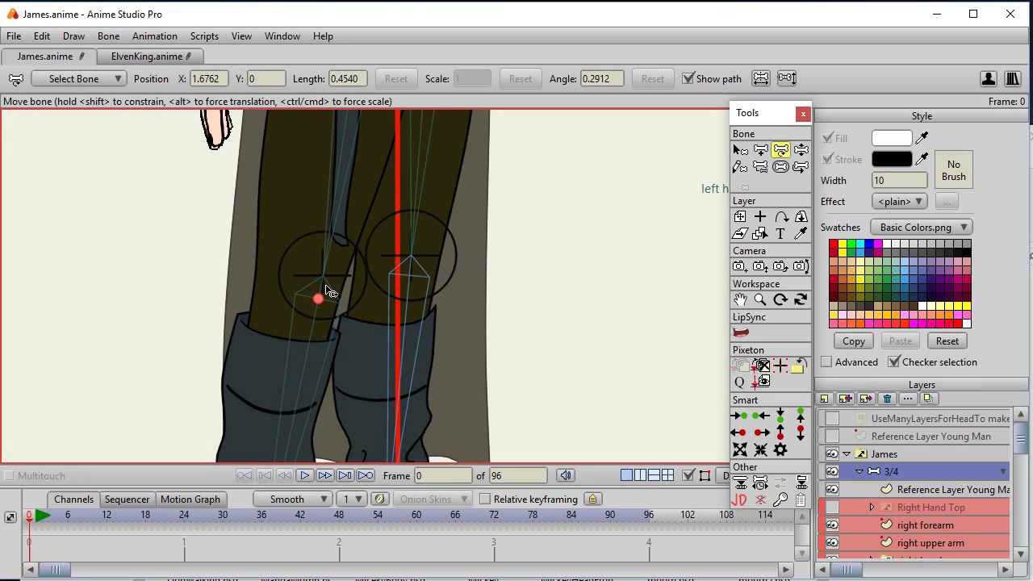
{"action": "scroll", "coordinate": [376, 272], "scroll_direction": "down", "scroll_amount": 3}
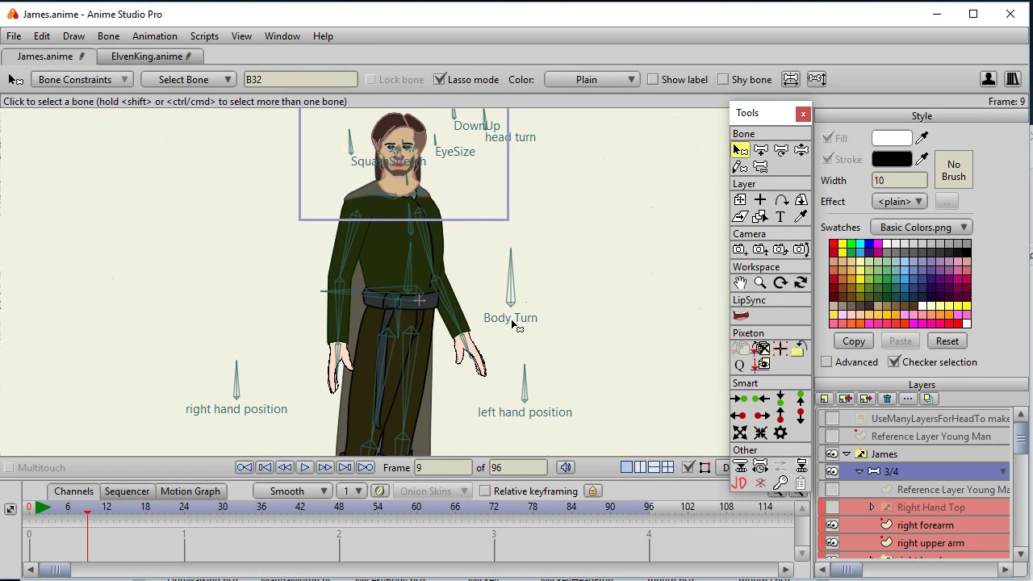
- Test the 3/4 rig at frame 9 with Manipulate Bones by raising both arms and bending the left leg
{"action": "left_click", "coordinate": [800, 150]}
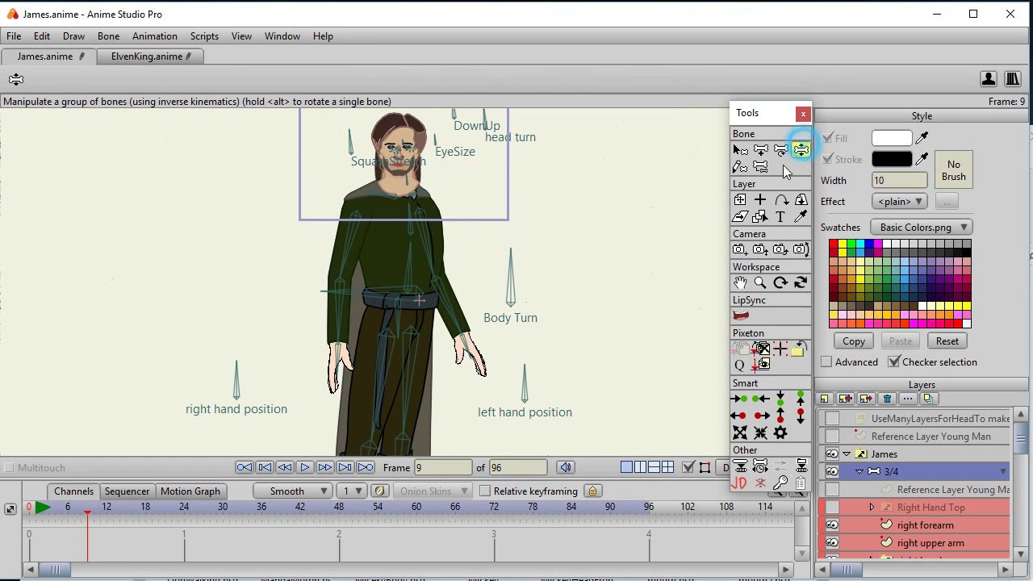
{"action": "left_click_drag", "start_coordinate": [464, 318], "coordinate": [534, 212]}
{"action": "left_click_drag", "start_coordinate": [328, 307], "coordinate": [250, 266]}
{"action": "left_click", "coordinate": [475, 346]}
{"action": "left_click_drag", "start_coordinate": [481, 337], "coordinate": [496, 248]}
{"action": "left_click_drag", "start_coordinate": [432, 428], "coordinate": [421, 424]}
{"action": "left_click_drag", "start_coordinate": [420, 430], "coordinate": [468, 401]}
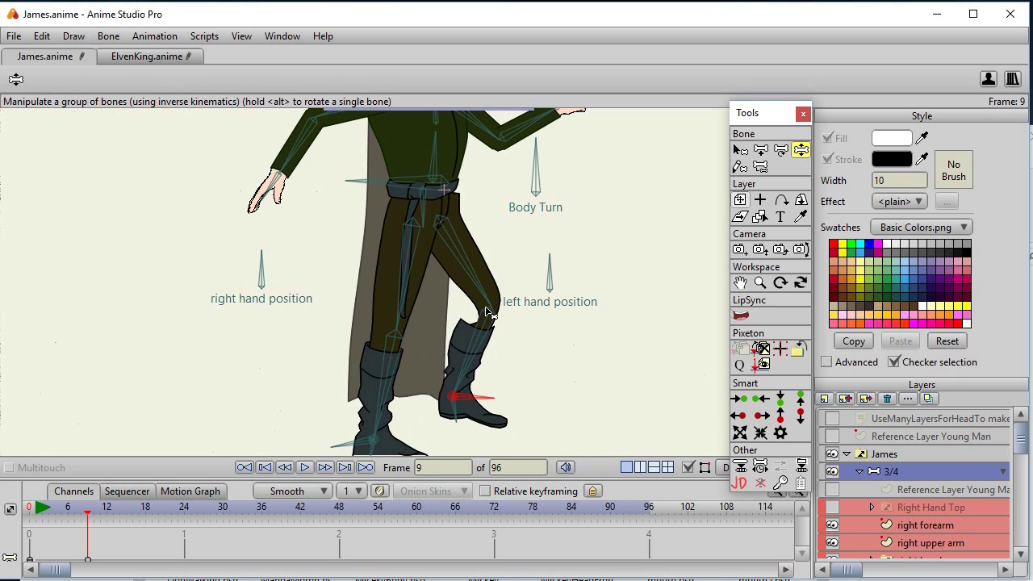
{"action": "left_click_drag", "start_coordinate": [470, 397], "coordinate": [331, 407]}
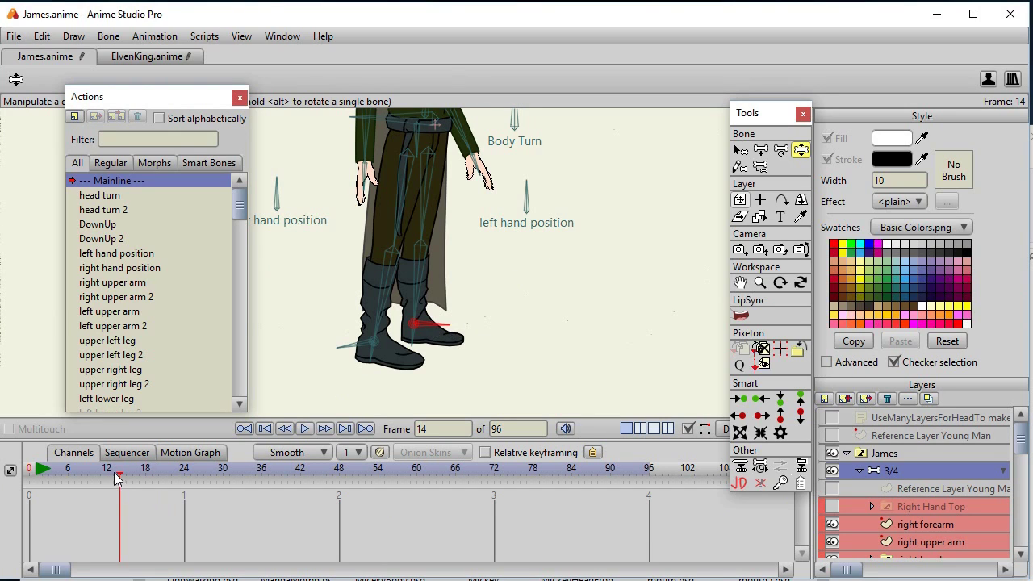
- Test the left leg with Manipulate Bones at frame 0, and check the rest pose at frame 13
{"action": "left_click_drag", "start_coordinate": [119, 474], "coordinate": [28, 484]}
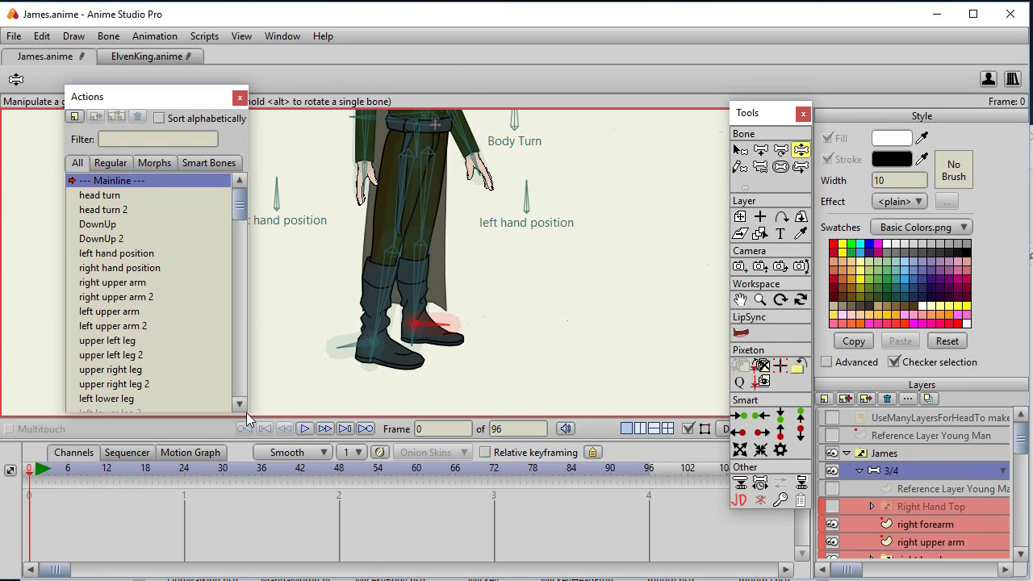
{"action": "left_click_drag", "start_coordinate": [449, 314], "coordinate": [482, 322]}
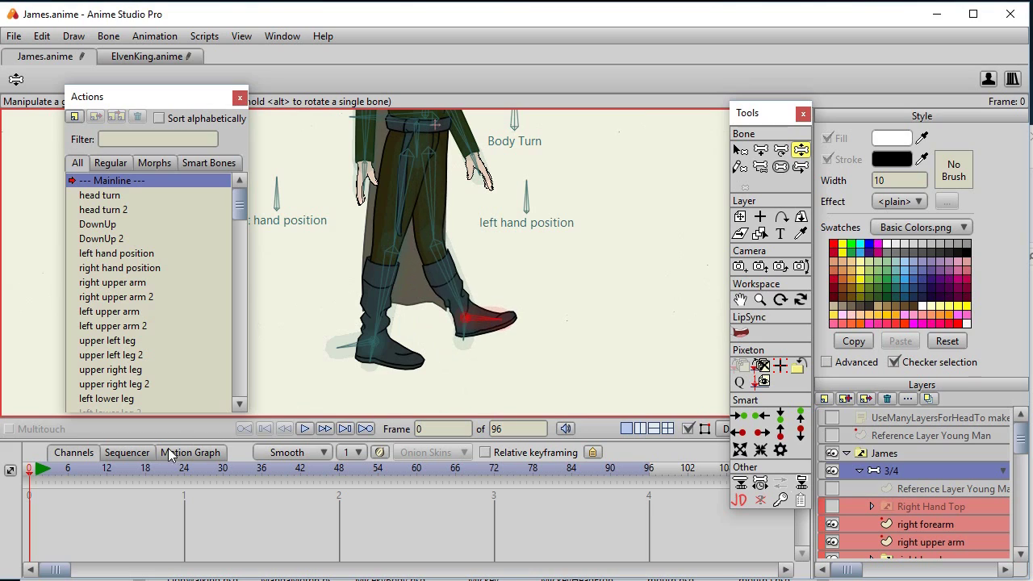
{"action": "left_click", "coordinate": [113, 472]}
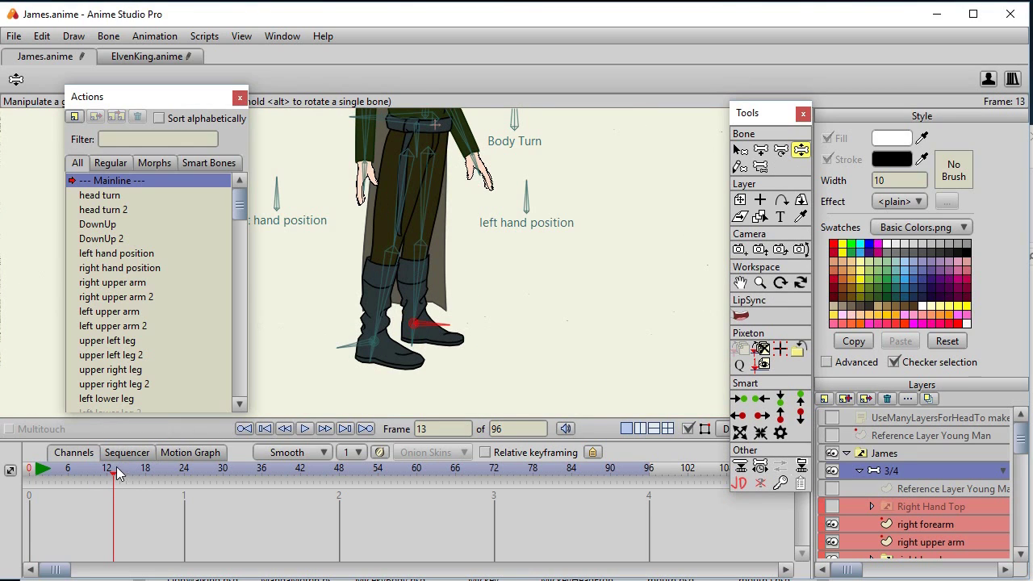
- Test bending the left leg at frame 13 with Manipulate Bones, and delete the test keyframes
{"action": "left_click_drag", "start_coordinate": [421, 324], "coordinate": [464, 303]}
{"action": "scroll", "coordinate": [572, 266], "scroll_direction": "up", "scroll_amount": 3}
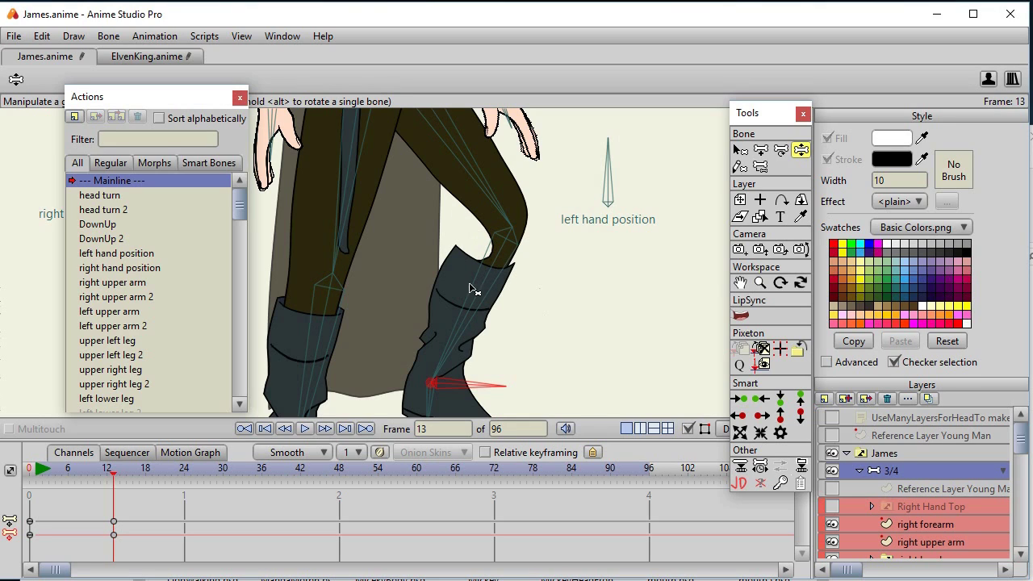
{"action": "left_click_drag", "start_coordinate": [145, 544], "coordinate": [106, 515]}
{"action": "key", "text": "Delete"}
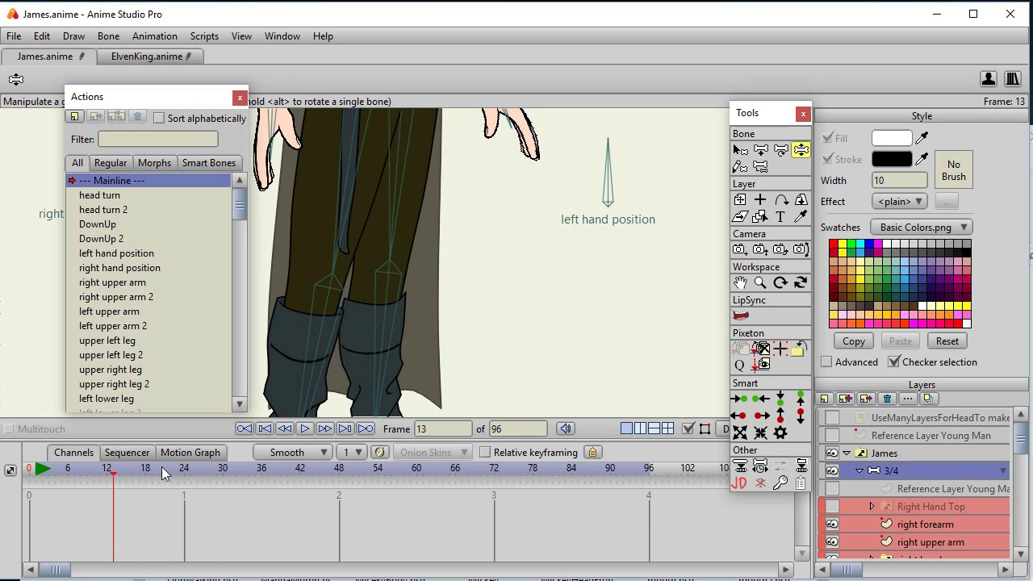
{"action": "scroll", "coordinate": [416, 305], "scroll_direction": "down", "scroll_amount": 3}
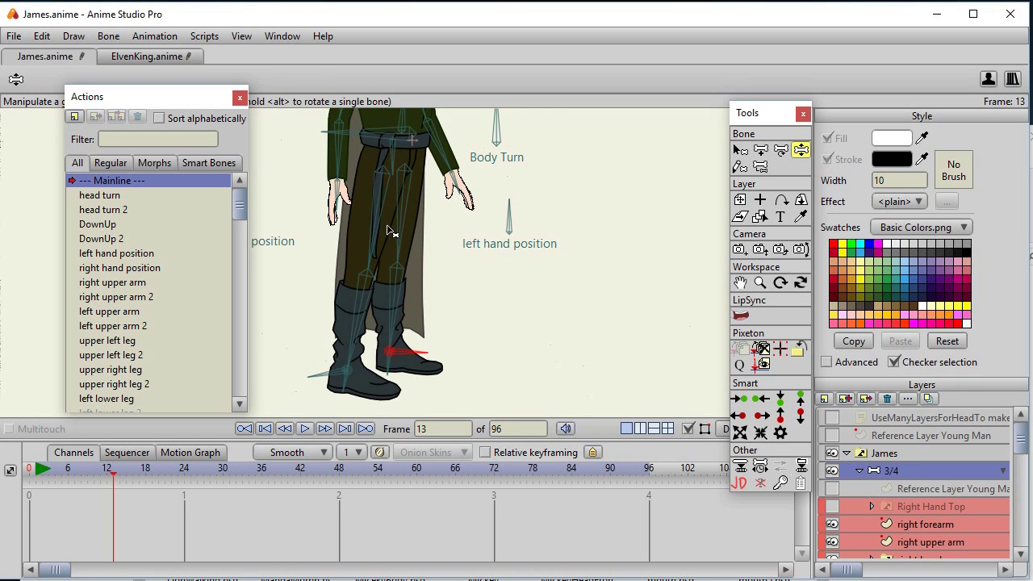
{"action": "scroll", "coordinate": [474, 279], "scroll_direction": "up", "scroll_amount": 2}
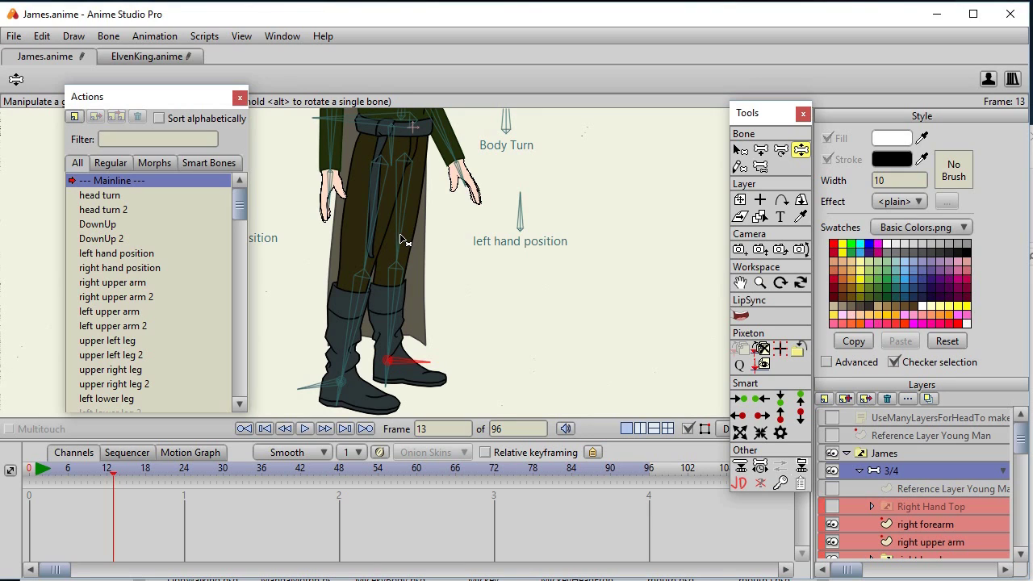
- Check the left lower leg action's keyframes in ElvenKing.anime, and return to James.anime at frame 0
{"action": "left_click", "coordinate": [267, 429]}
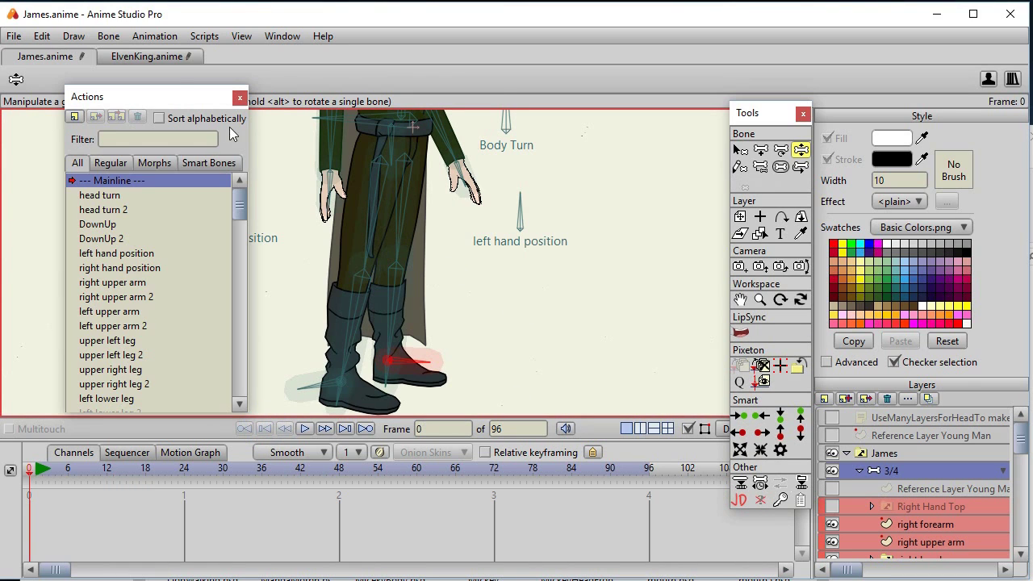
{"action": "left_click", "coordinate": [161, 59]}
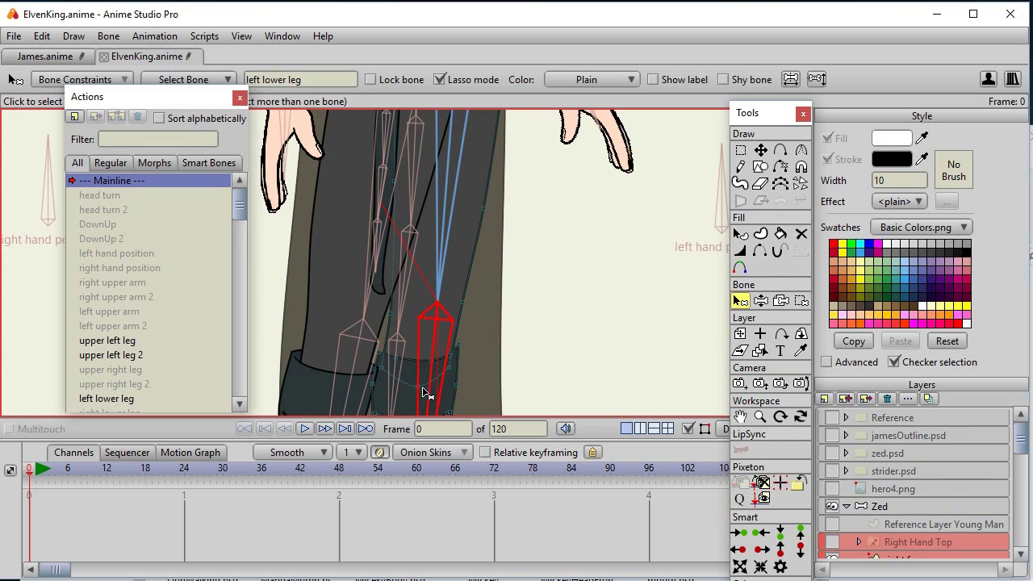
{"action": "double_click", "coordinate": [106, 399]}
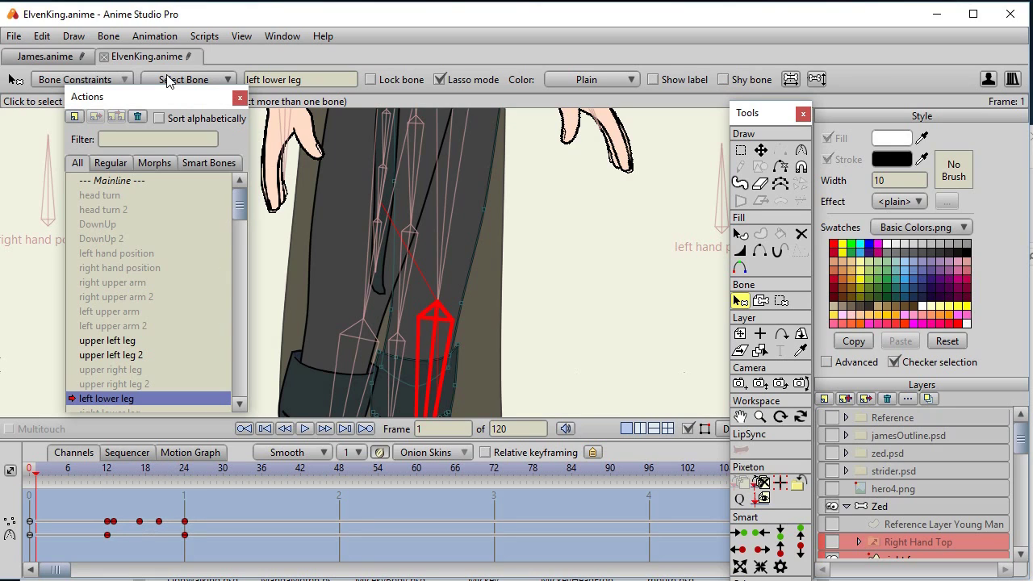
{"action": "left_click", "coordinate": [112, 184]}
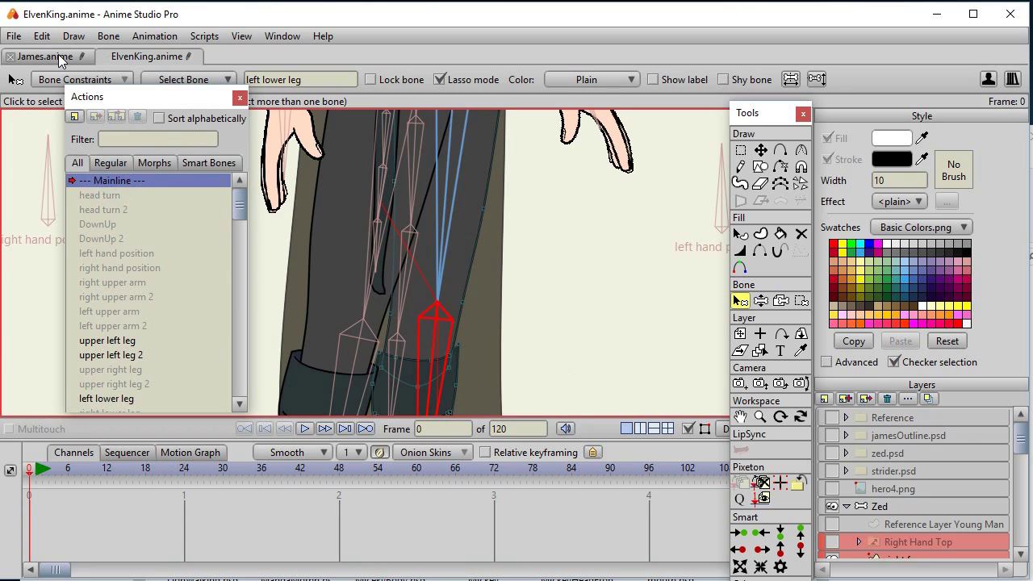
{"action": "left_click", "coordinate": [63, 56]}
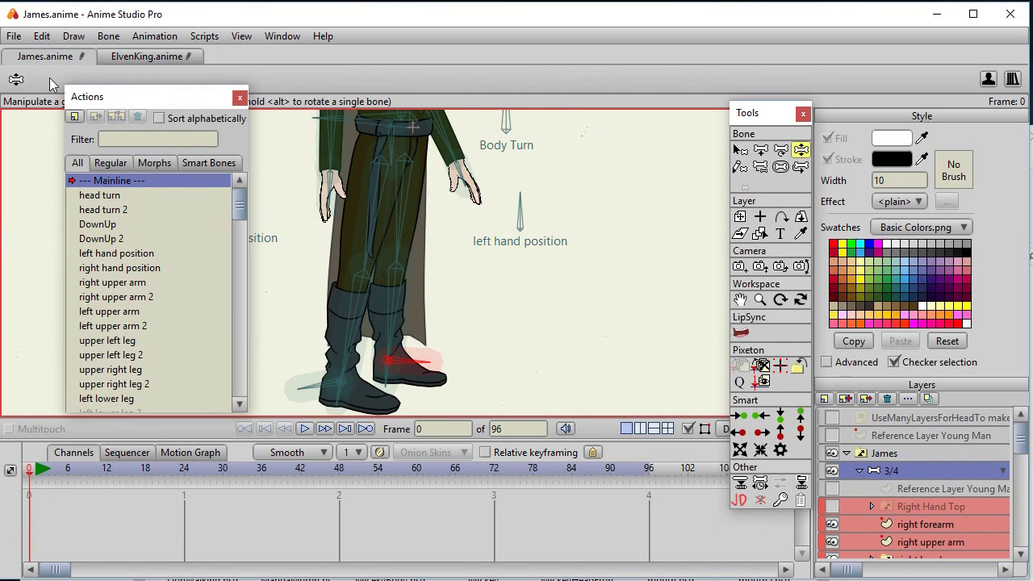
- Open the left lower leg action in the 3/4 rig and inspect the Left leg layer's keyframes
{"action": "left_click", "coordinate": [122, 400]}
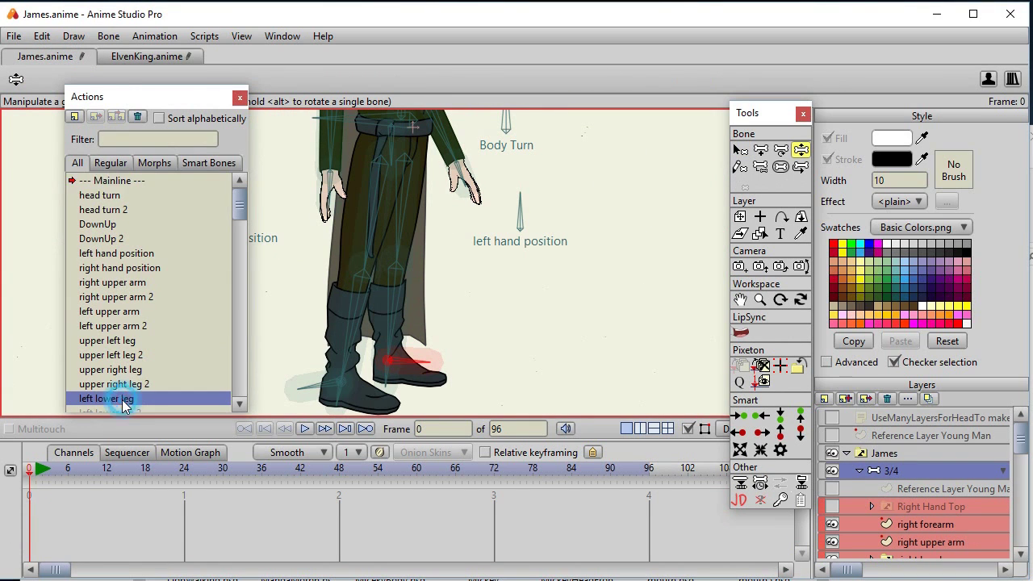
{"action": "scroll", "coordinate": [963, 452], "scroll_direction": "down", "scroll_amount": 5}
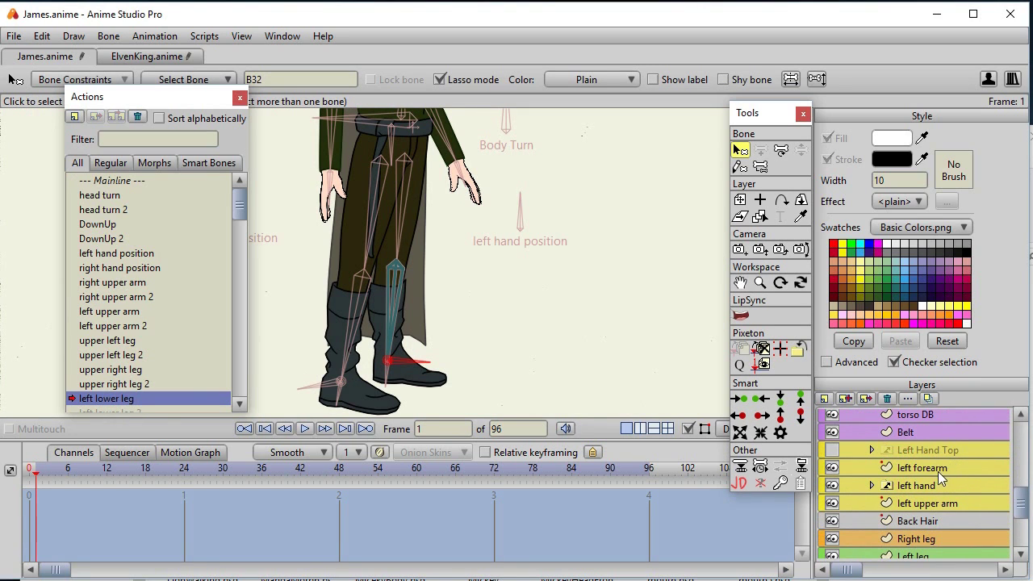
{"action": "scroll", "coordinate": [935, 471], "scroll_direction": "up", "scroll_amount": 1}
{"action": "scroll", "coordinate": [935, 471], "scroll_direction": "down", "scroll_amount": 2}
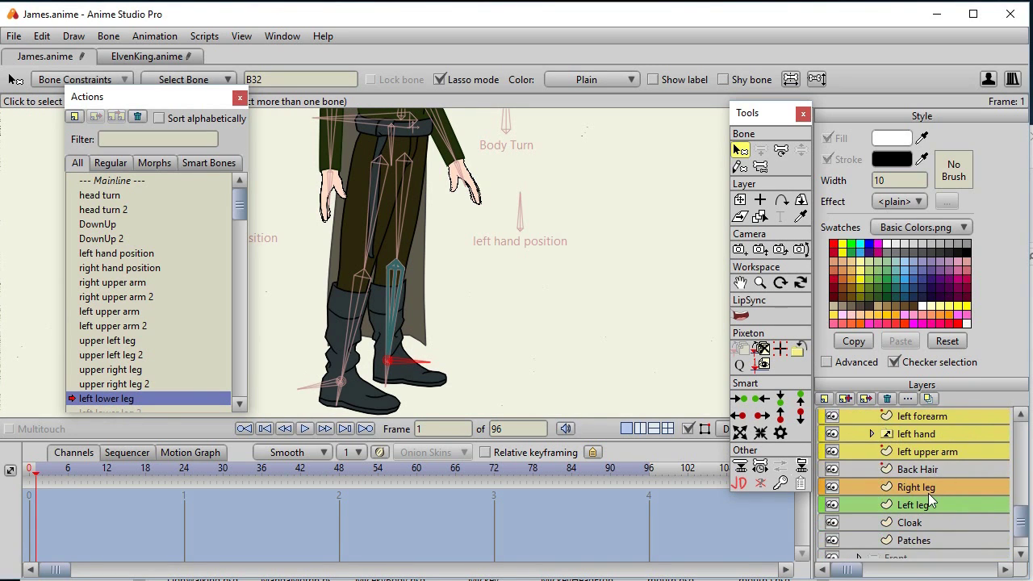
{"action": "left_click", "coordinate": [922, 504]}
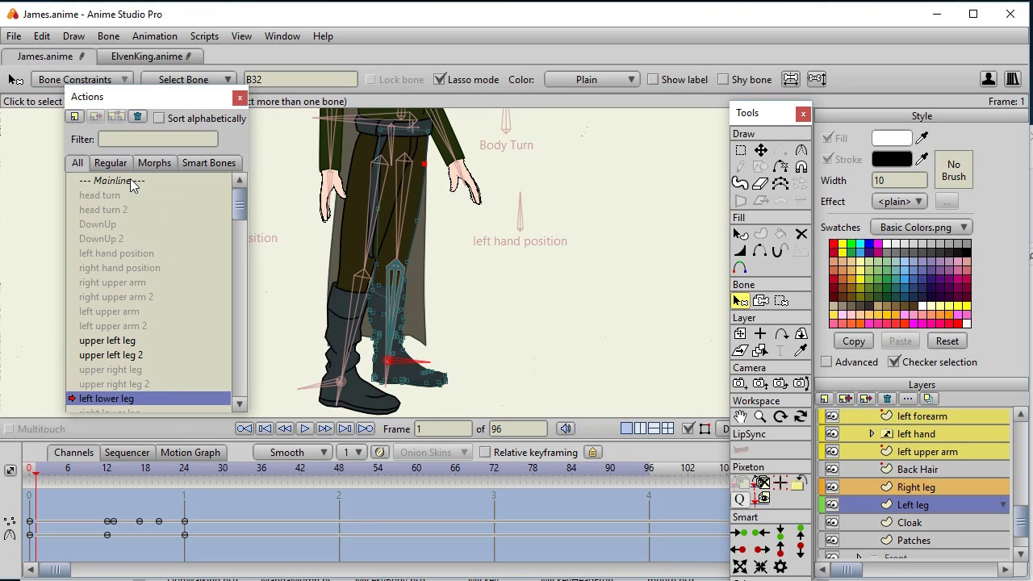
- In the left lower leg action, key the 3/4 rig's left lower leg bone at frame 24, folded up to about 204°
{"action": "scroll", "coordinate": [903, 461], "scroll_direction": "up", "scroll_amount": 5}
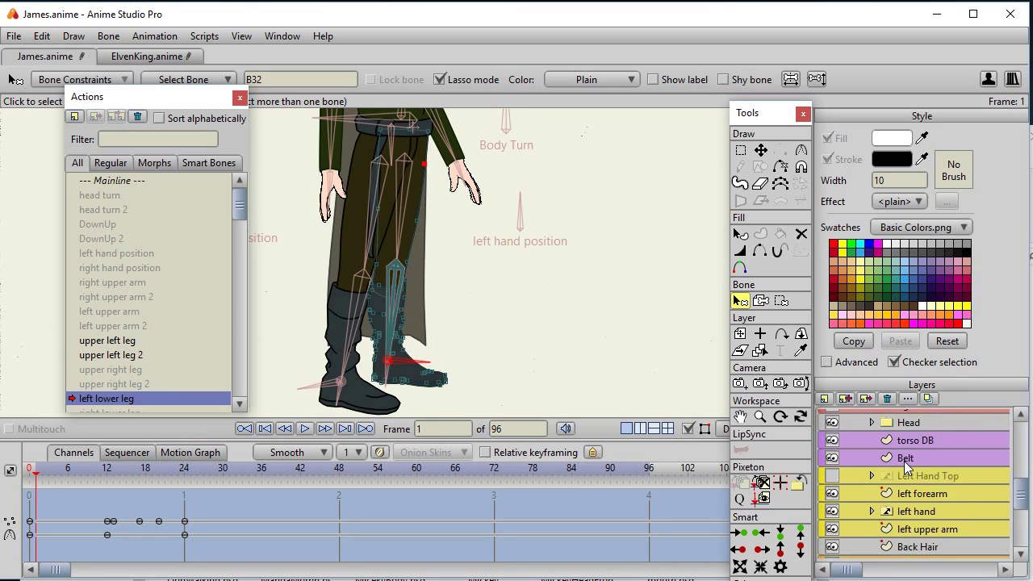
{"action": "scroll", "coordinate": [903, 461], "scroll_direction": "up", "scroll_amount": 3}
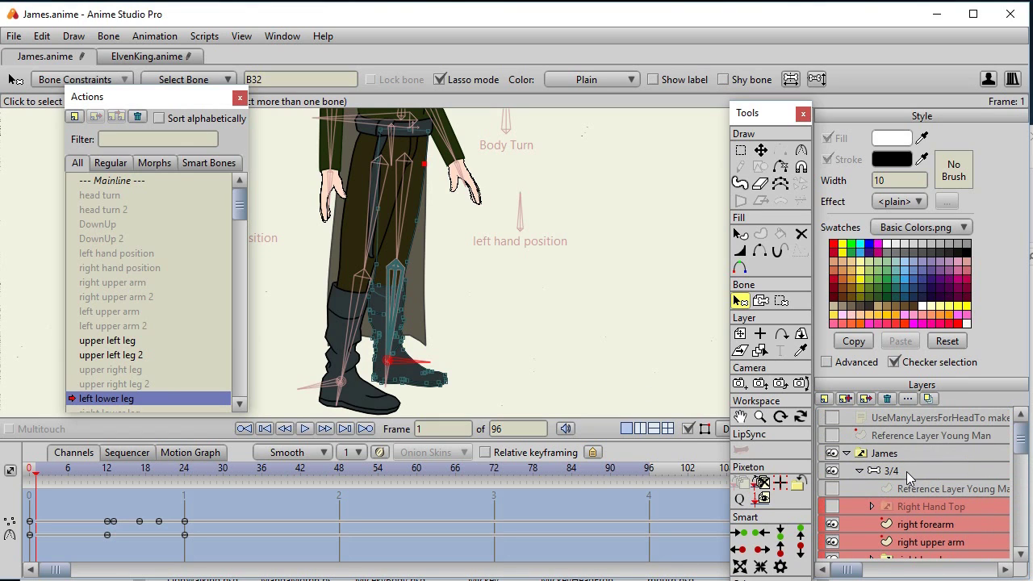
{"action": "left_click", "coordinate": [906, 471]}
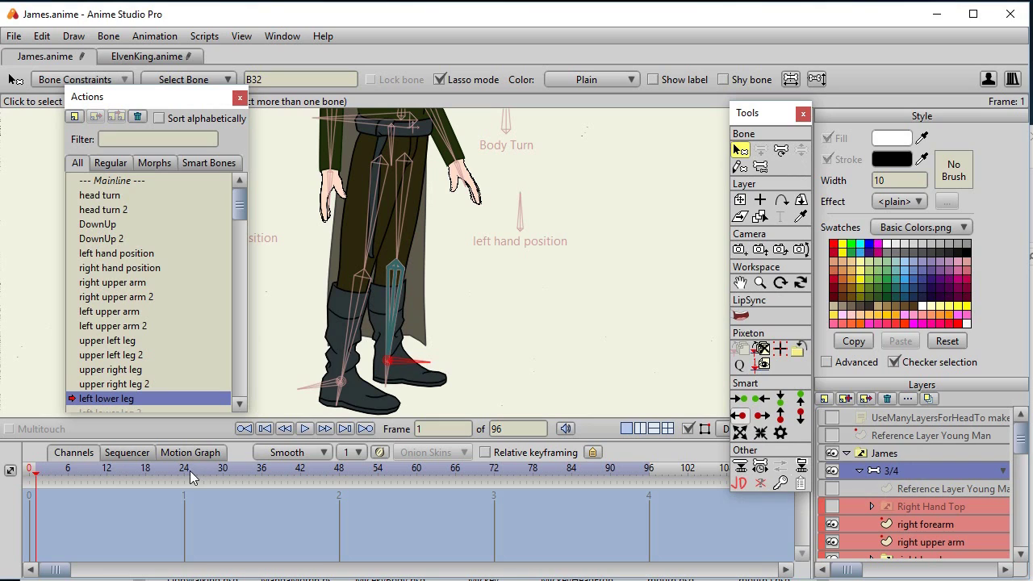
{"action": "left_click", "coordinate": [780, 150]}
{"action": "left_click", "coordinate": [184, 475]}
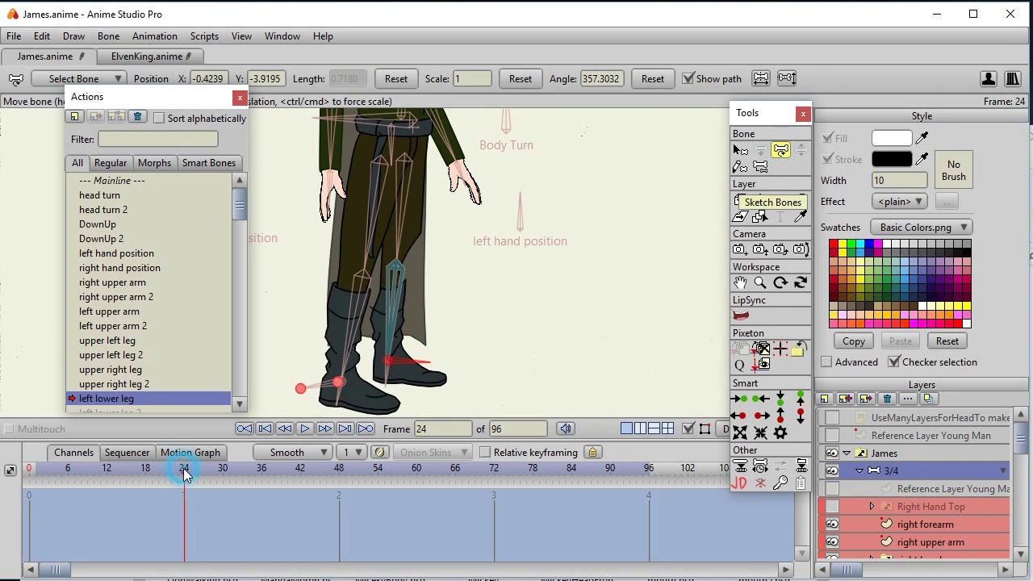
{"action": "mouse_move", "coordinate": [401, 327]}
{"action": "left_mouse_down"}
{"action": "mouse_move", "coordinate": [346, 208]}
{"action": "mouse_move", "coordinate": [385, 179]}
{"action": "left_mouse_up"}
{"action": "left_click", "coordinate": [320, 385]}
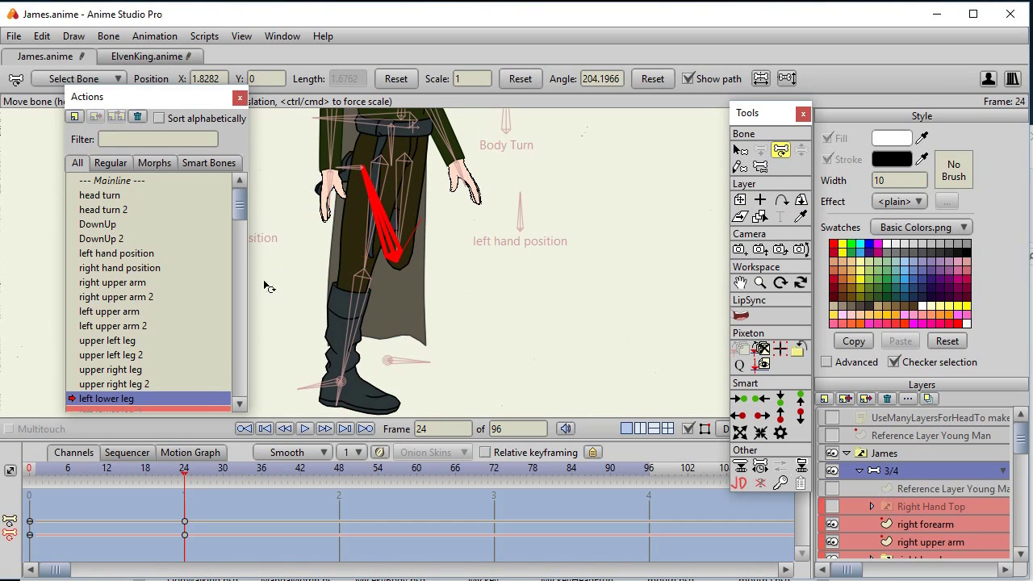
- Return to the Mainline, test raising the left foot at frame 8 with Manipulate Bones, and delete the test key
{"action": "left_click", "coordinate": [148, 182]}
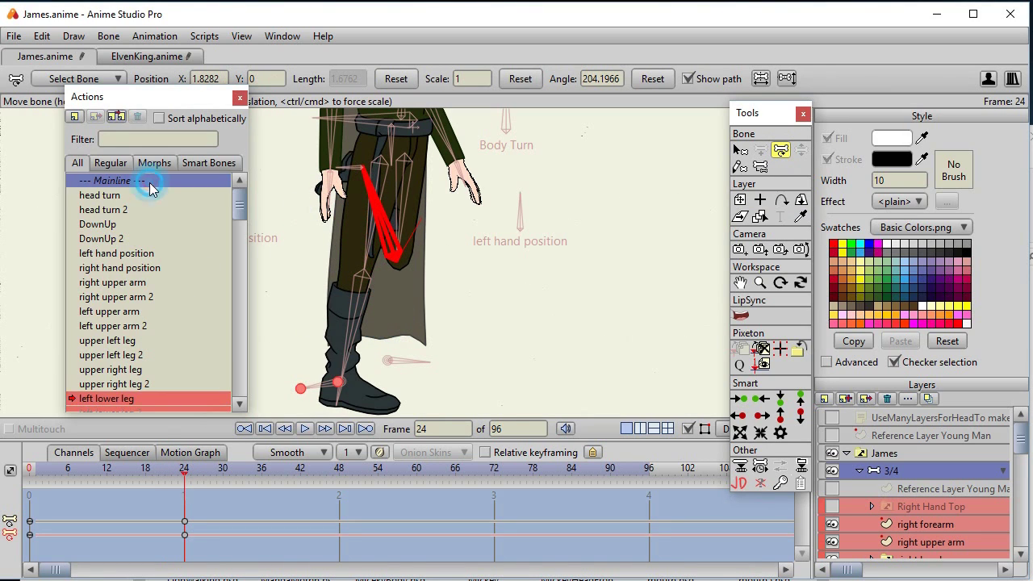
{"action": "left_click", "coordinate": [80, 476]}
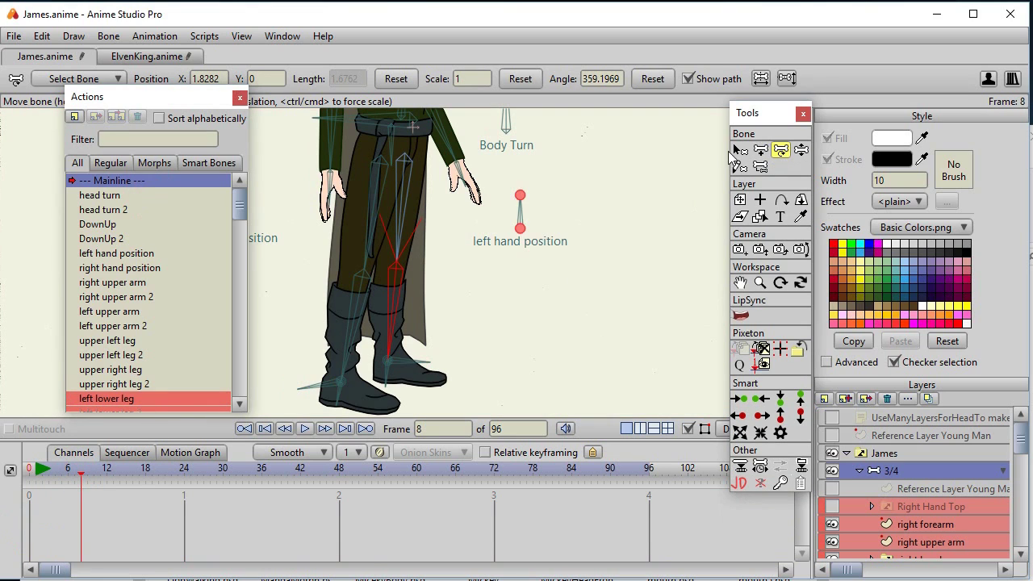
{"action": "left_click", "coordinate": [800, 150]}
{"action": "left_click_drag", "start_coordinate": [410, 365], "coordinate": [410, 306]}
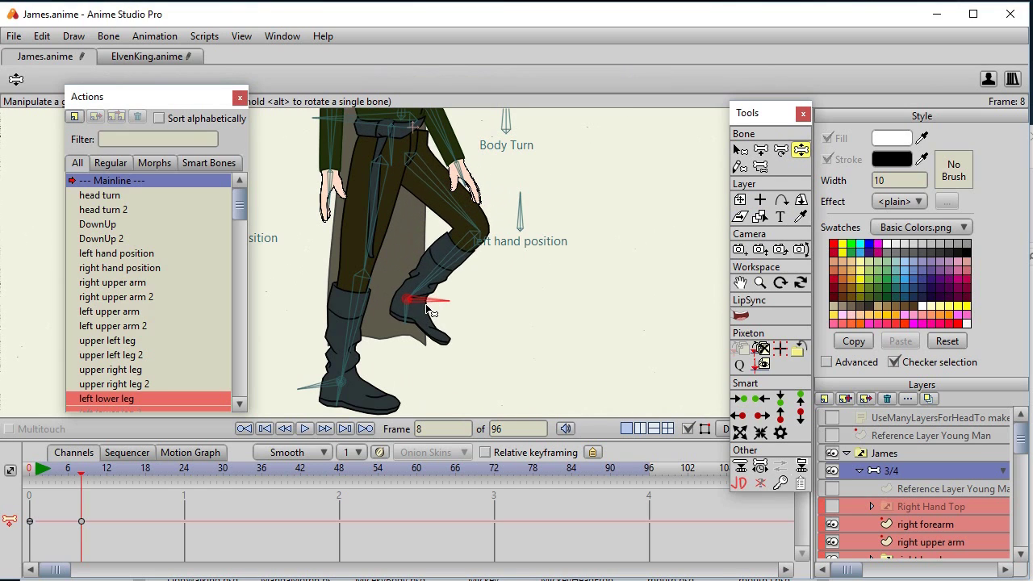
{"action": "key", "text": "Delete"}
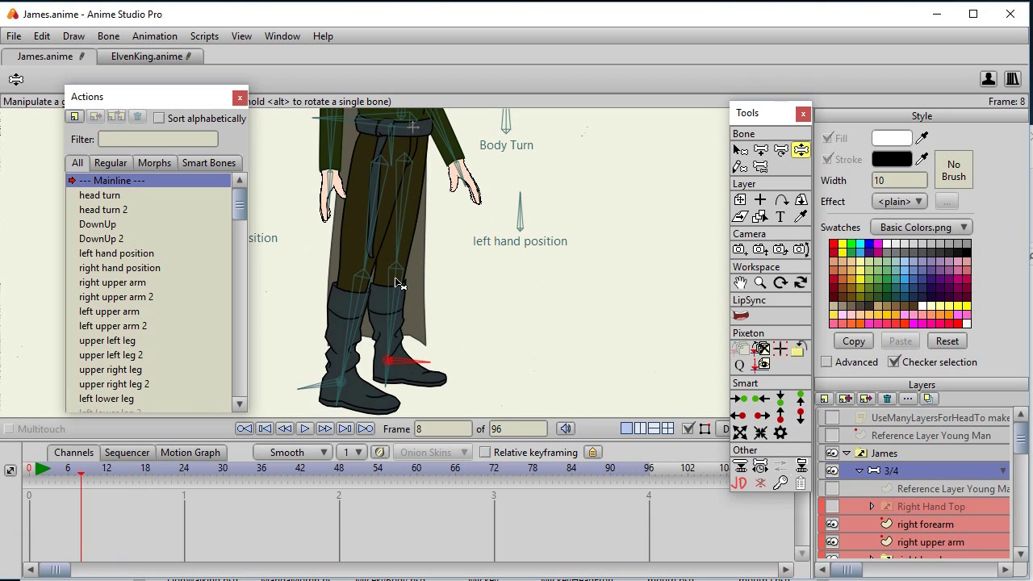
- Look up the left lower leg bone's angle constraints in ElvenKing.anime
{"action": "left_click", "coordinate": [177, 56]}
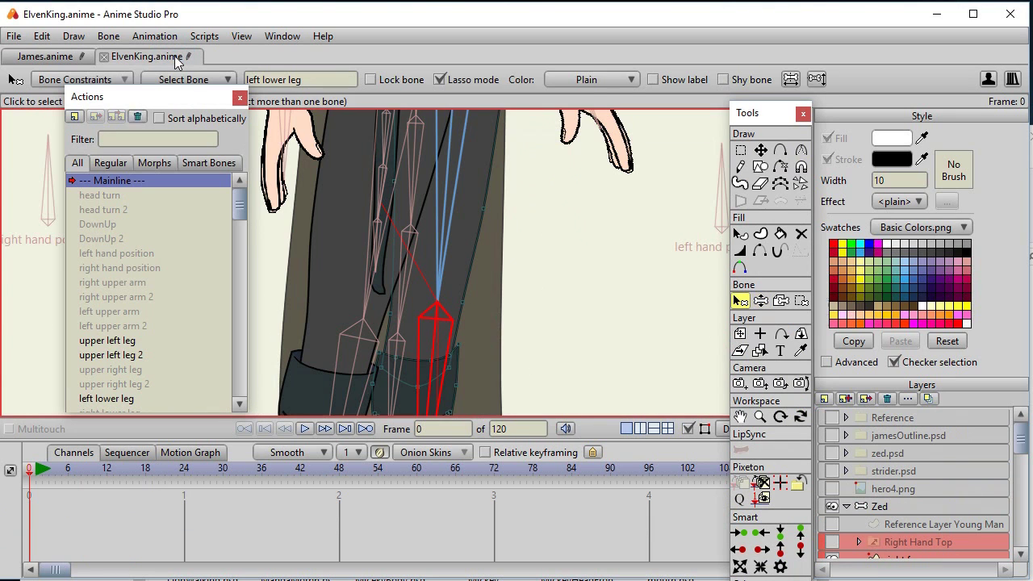
{"action": "scroll", "coordinate": [497, 303], "scroll_direction": "down", "scroll_amount": 5}
{"action": "scroll", "coordinate": [521, 222], "scroll_direction": "up", "scroll_amount": 2}
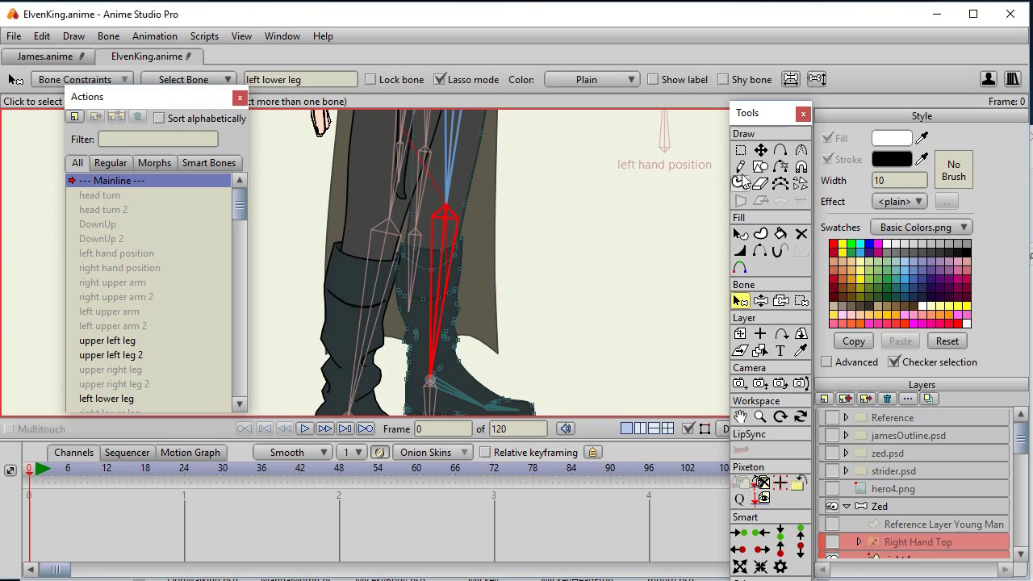
{"action": "mouse_move", "coordinate": [120, 98]}
{"action": "left_mouse_down"}
{"action": "mouse_move", "coordinate": [208, 121]}
{"action": "mouse_move", "coordinate": [109, 101]}
{"action": "left_mouse_up"}
{"action": "left_click", "coordinate": [91, 82]}
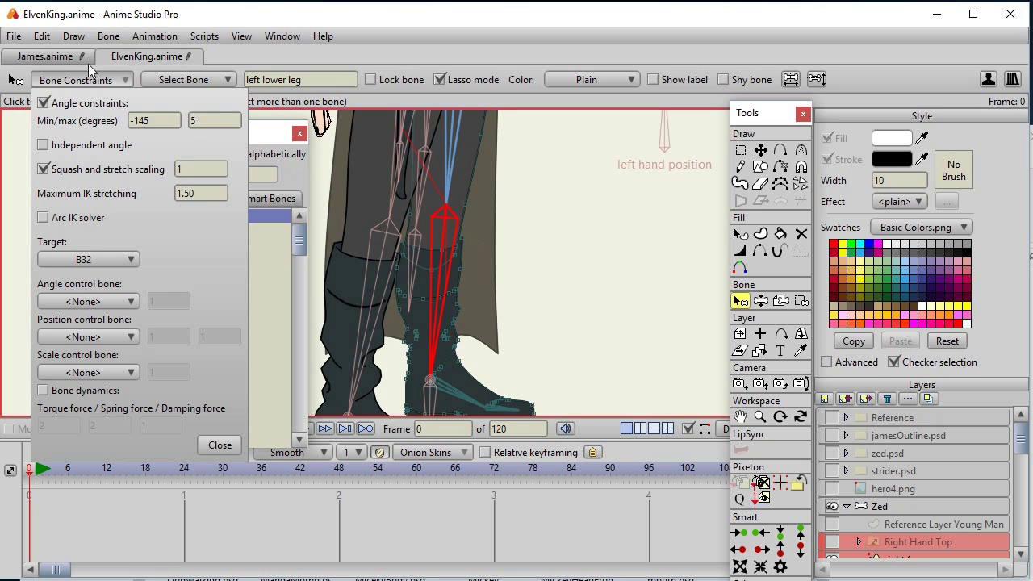
- Test the left knee bone in James.anime at frame 8 with Manipulate Bones, and delete the test keyframes
{"action": "left_click", "coordinate": [48, 63]}
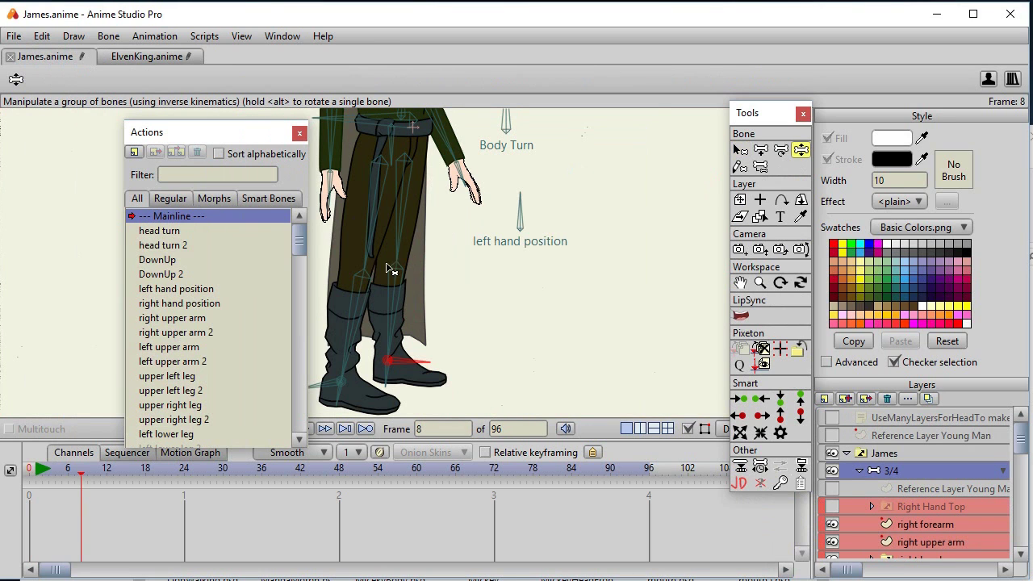
{"action": "left_click_drag", "start_coordinate": [389, 269], "coordinate": [397, 288]}
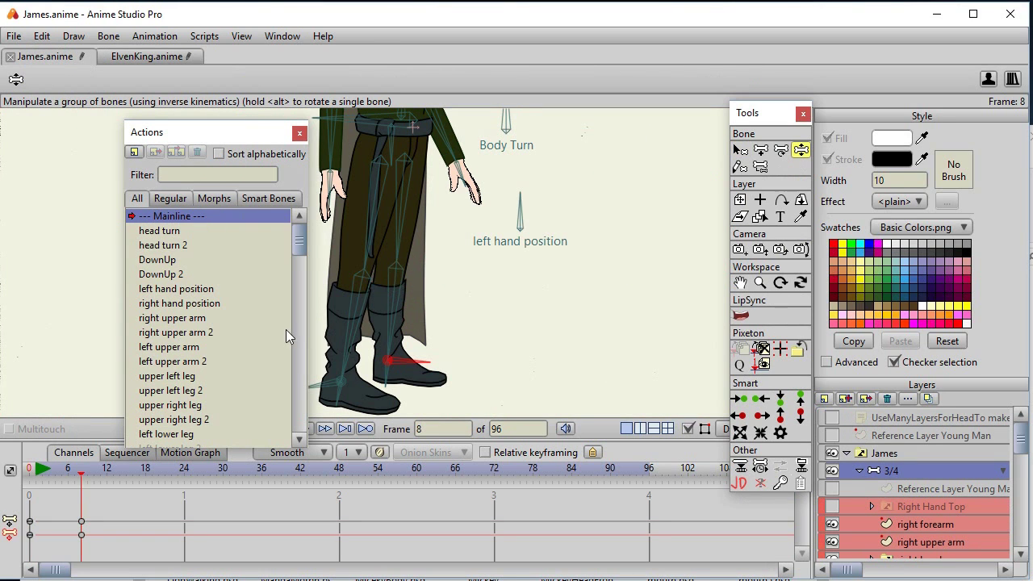
{"action": "left_click_drag", "start_coordinate": [127, 534], "coordinate": [58, 513]}
{"action": "key", "text": "Delete"}
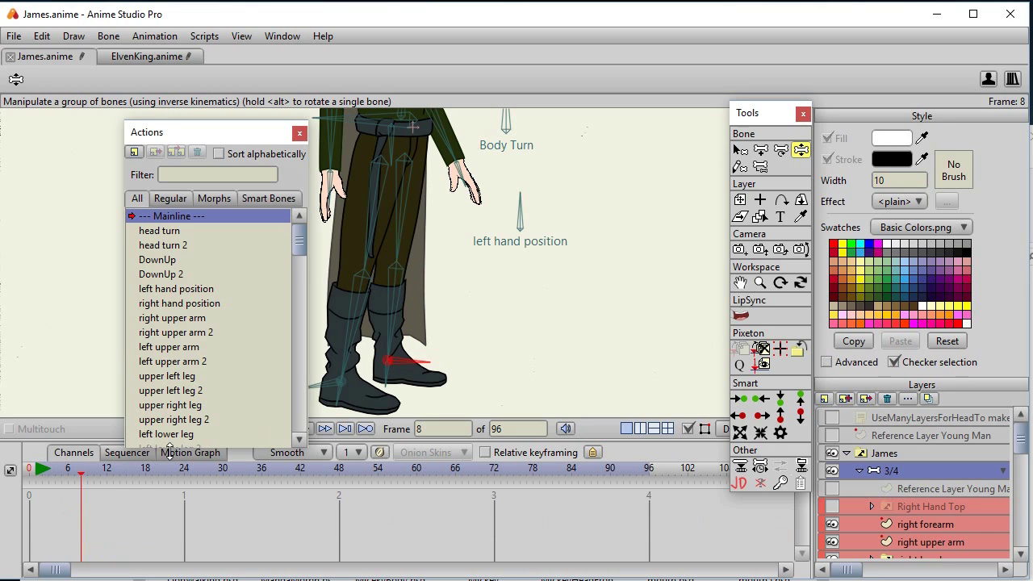
{"action": "left_click_drag", "start_coordinate": [206, 136], "coordinate": [174, 127]}
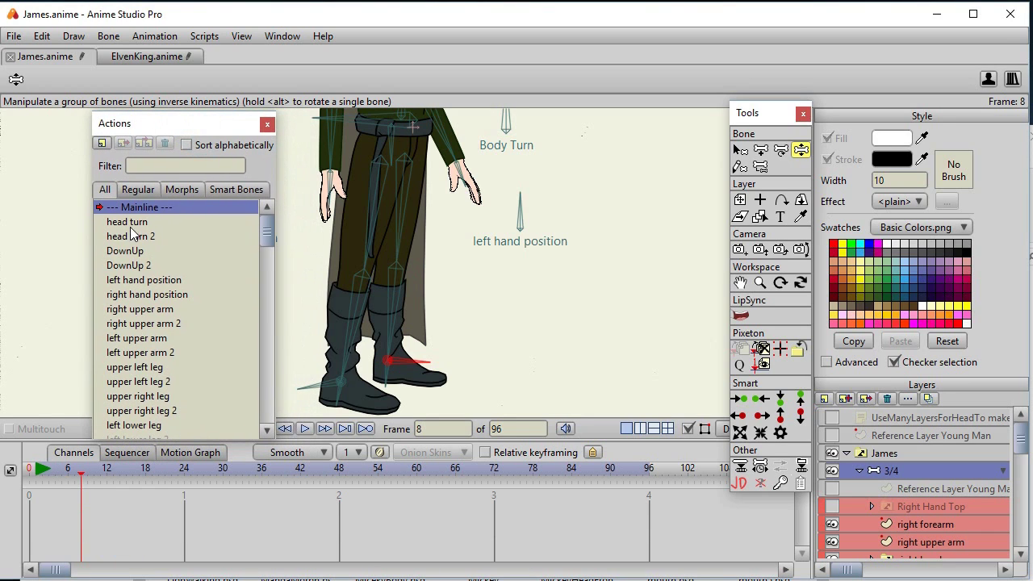
- At frame 0, set the 3/4 rig's left lower leg bone angle constraints to minimum -145 and maximum 5 degrees
{"action": "key", "text": "ctrl+shift+Left"}
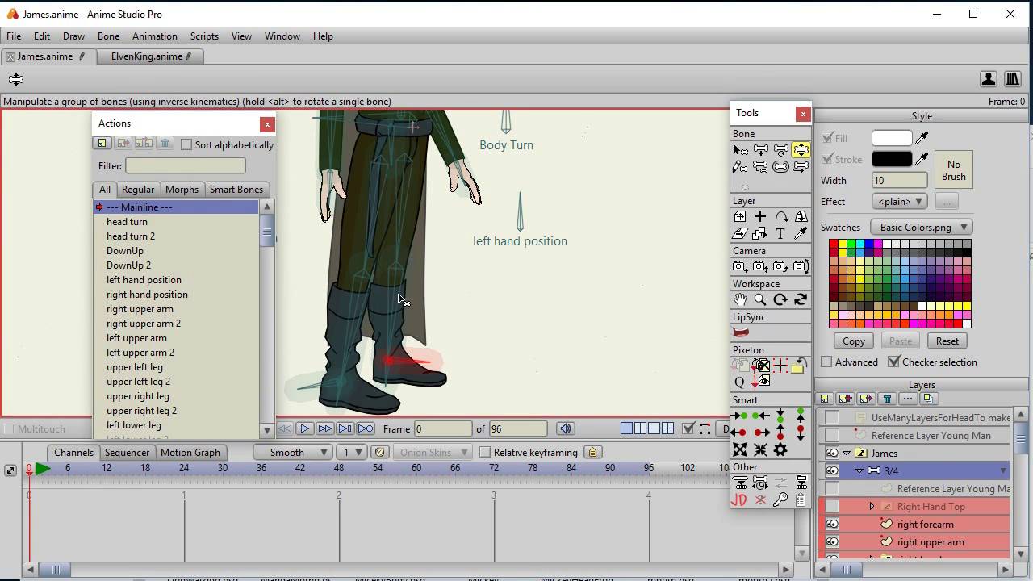
{"action": "left_click", "coordinate": [739, 150]}
{"action": "left_click", "coordinate": [397, 305]}
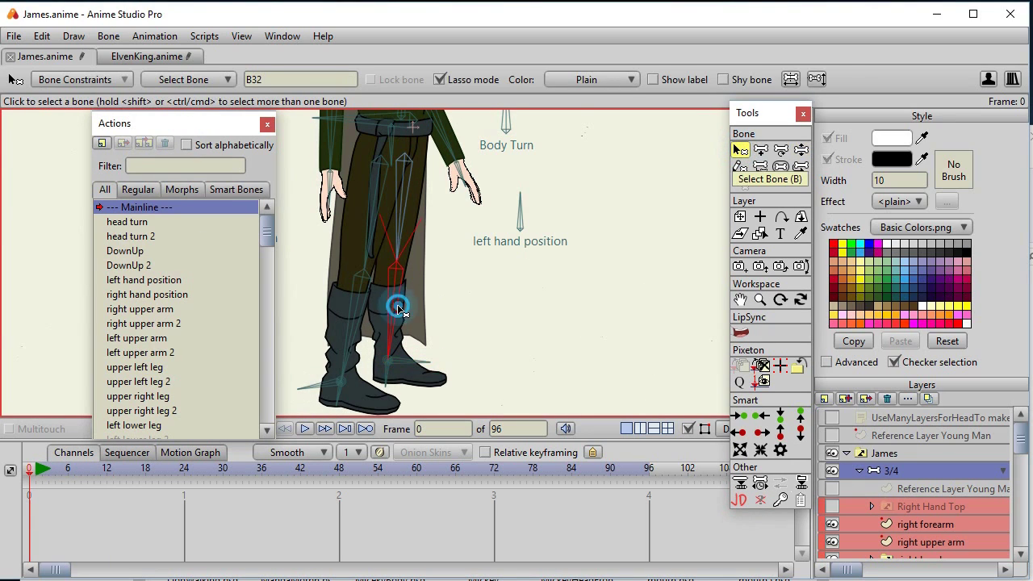
{"action": "left_click", "coordinate": [88, 80]}
{"action": "left_click", "coordinate": [158, 121]}
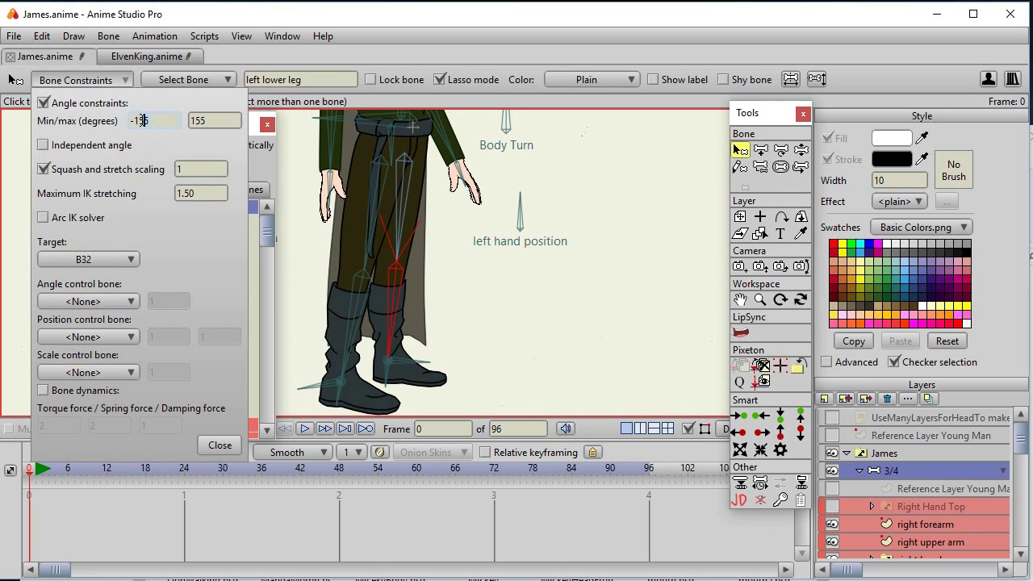
{"action": "key", "text": "BackSpace"}
{"action": "type", "text": "4"}
{"action": "left_click", "coordinate": [231, 121]}
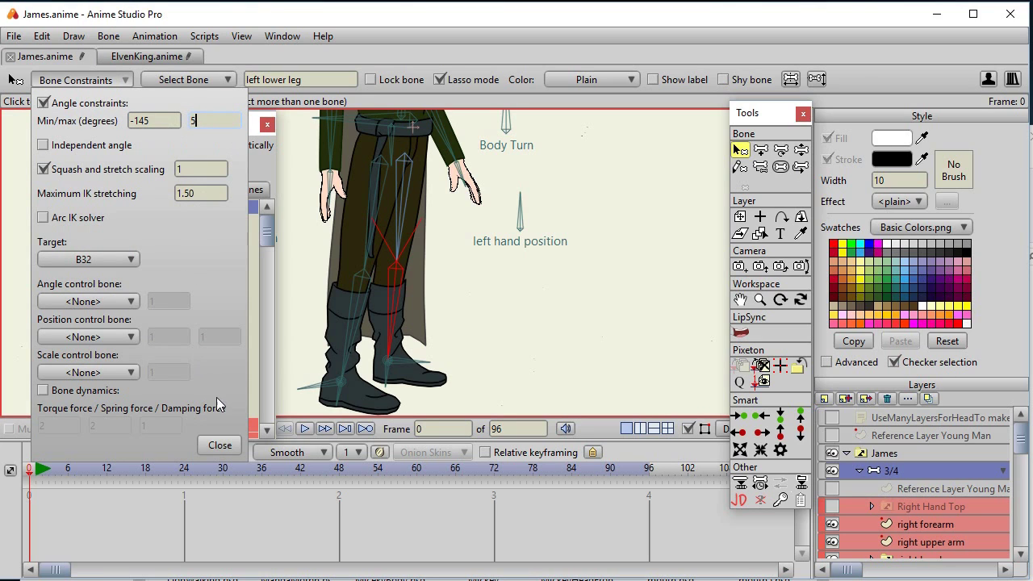
{"action": "left_click", "coordinate": [216, 446]}
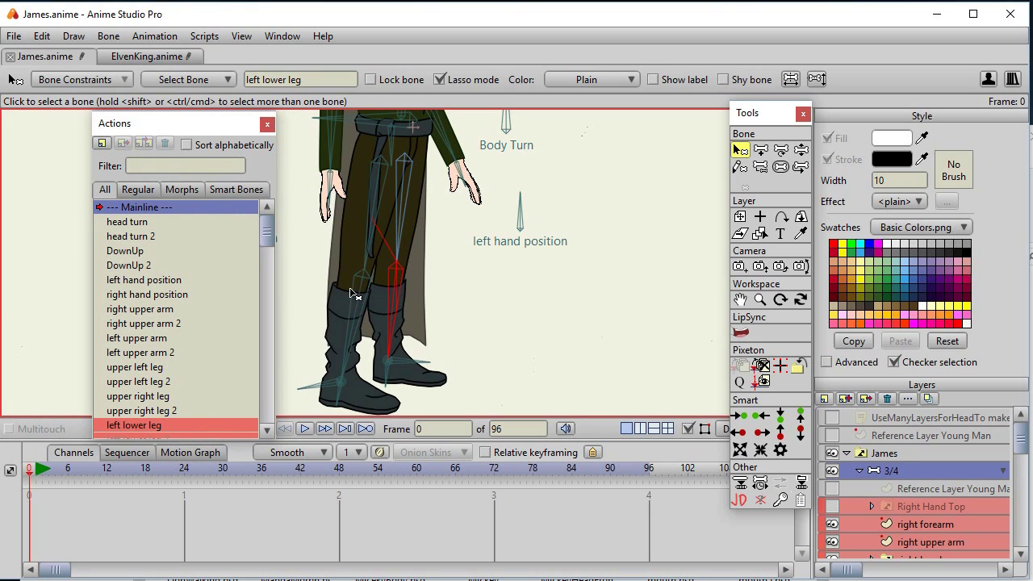
- Open the left lower leg action and rotate the left lower leg bone to its bending limit at frame 24 with Transform Bone
{"action": "double_click", "coordinate": [143, 428]}
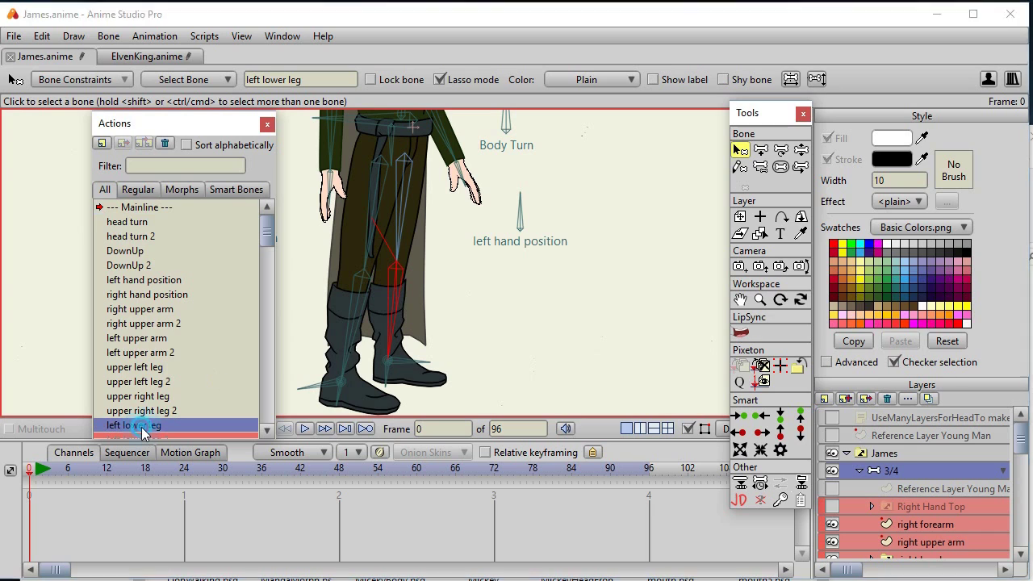
{"action": "left_click_drag", "start_coordinate": [68, 474], "coordinate": [200, 471]}
{"action": "left_click_drag", "start_coordinate": [210, 470], "coordinate": [184, 471]}
{"action": "left_click", "coordinate": [781, 151]}
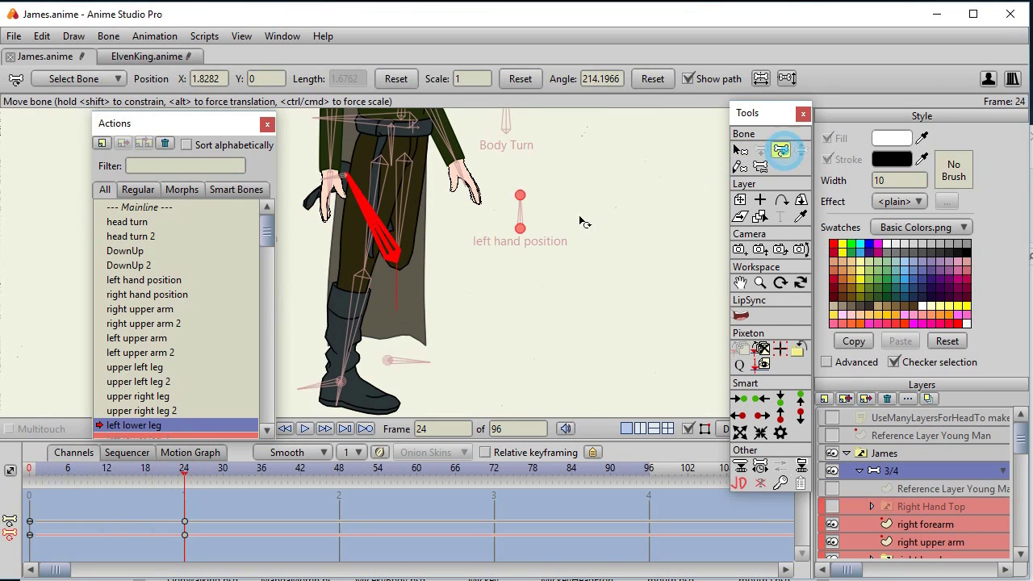
{"action": "left_click_drag", "start_coordinate": [355, 214], "coordinate": [395, 195]}
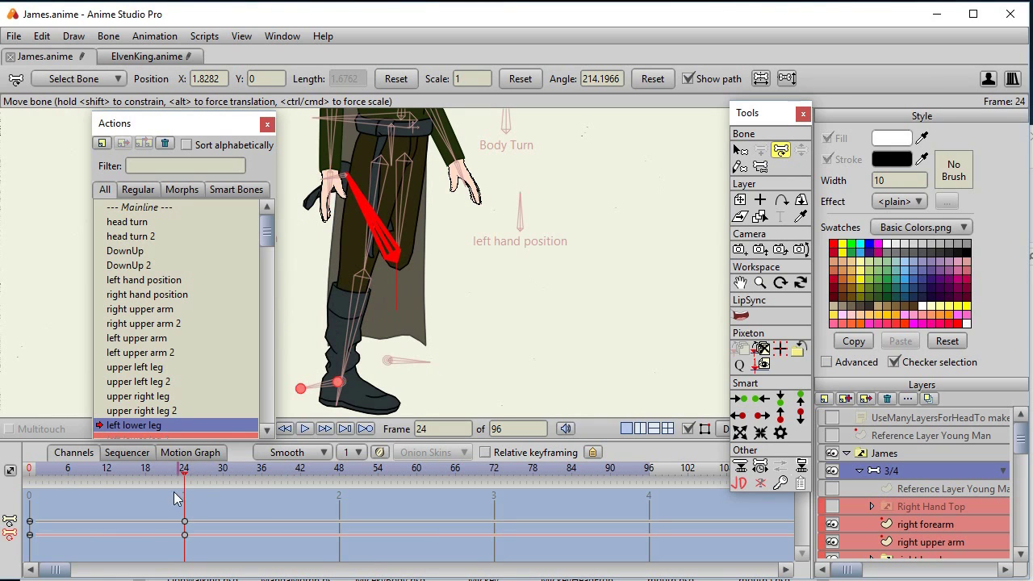
- Return to the Mainline and test raising the left foot at frame 13 with Manipulate Bones
{"action": "left_click", "coordinate": [158, 206]}
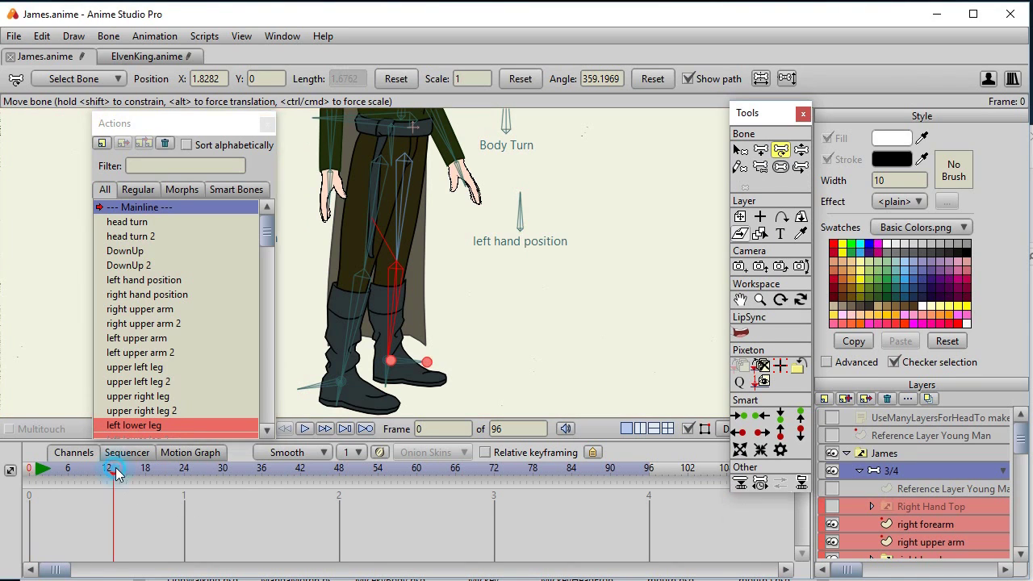
{"action": "left_click", "coordinate": [113, 469]}
{"action": "left_click", "coordinate": [800, 150]}
{"action": "left_click_drag", "start_coordinate": [392, 345], "coordinate": [407, 268]}
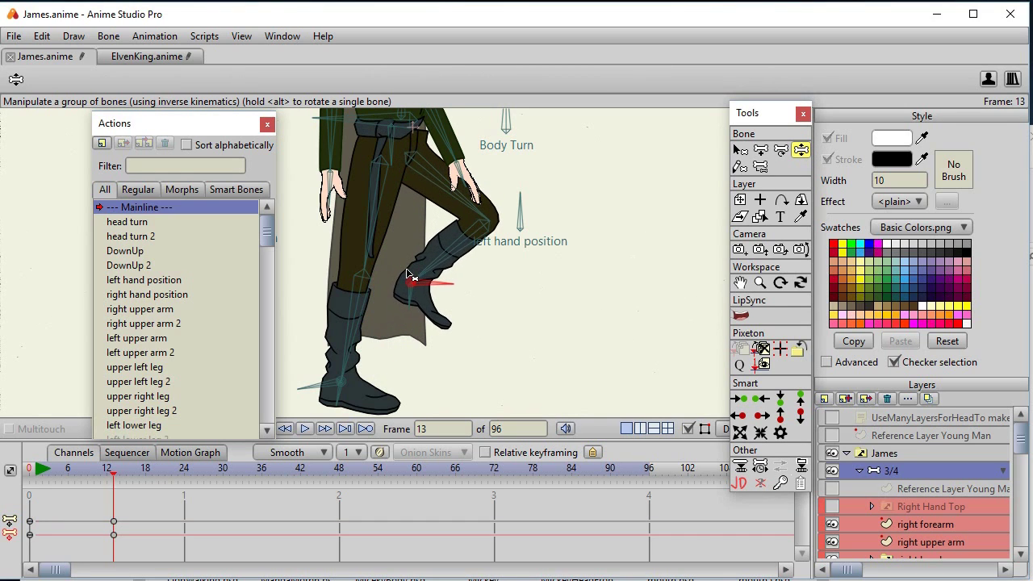
- Switch to ElvenKing.anime and test how the Zed rig's left leg bends at frame 0 with Manipulate Bones
{"action": "key", "text": "ctrl+Tab"}
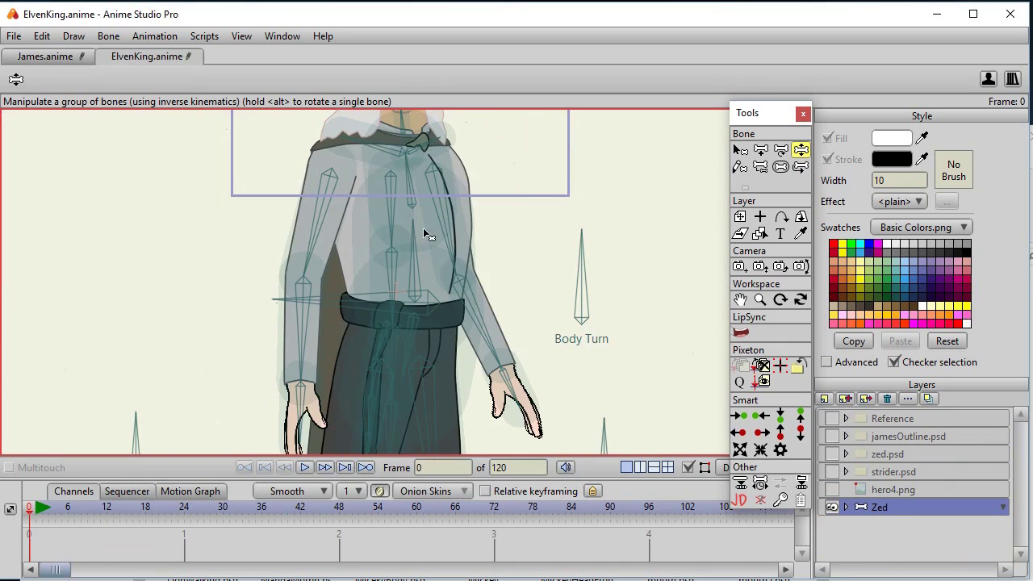
{"action": "scroll", "coordinate": [484, 242], "scroll_direction": "down", "scroll_amount": 2}
{"action": "left_click_drag", "start_coordinate": [505, 224], "coordinate": [498, 298]}
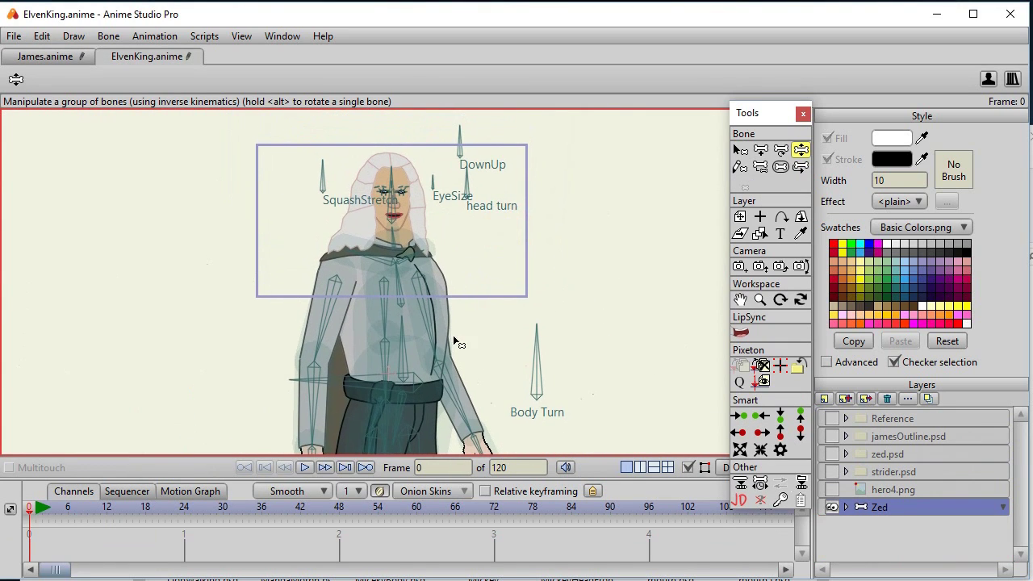
{"action": "scroll", "coordinate": [479, 242], "scroll_direction": "down", "scroll_amount": 3}
{"action": "left_click_drag", "start_coordinate": [479, 393], "coordinate": [487, 359]}
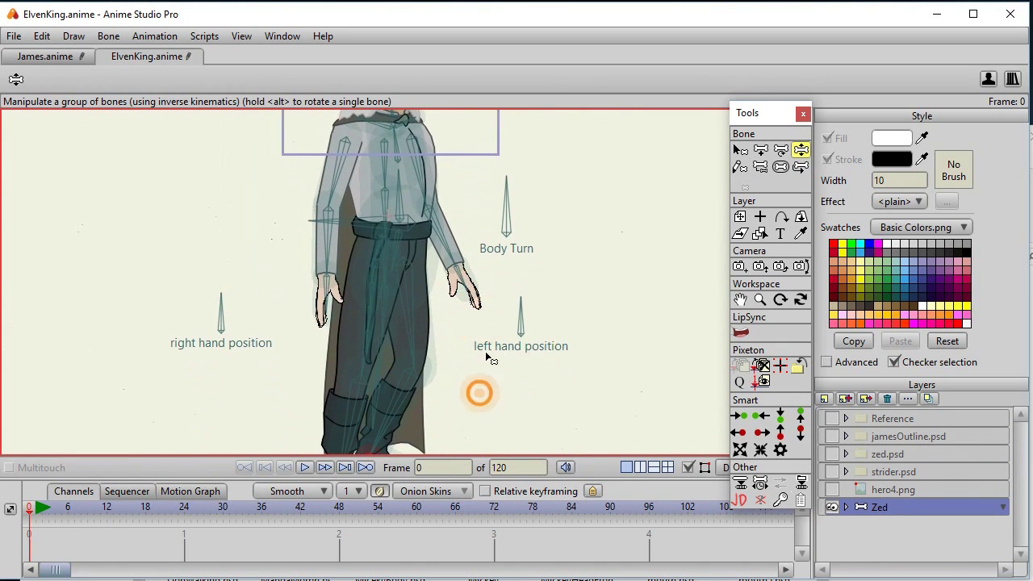
{"action": "scroll", "coordinate": [486, 358], "scroll_direction": "down", "scroll_amount": 2}
{"action": "left_click_drag", "start_coordinate": [364, 394], "coordinate": [406, 379]}
{"action": "left_click_drag", "start_coordinate": [468, 334], "coordinate": [494, 420]}
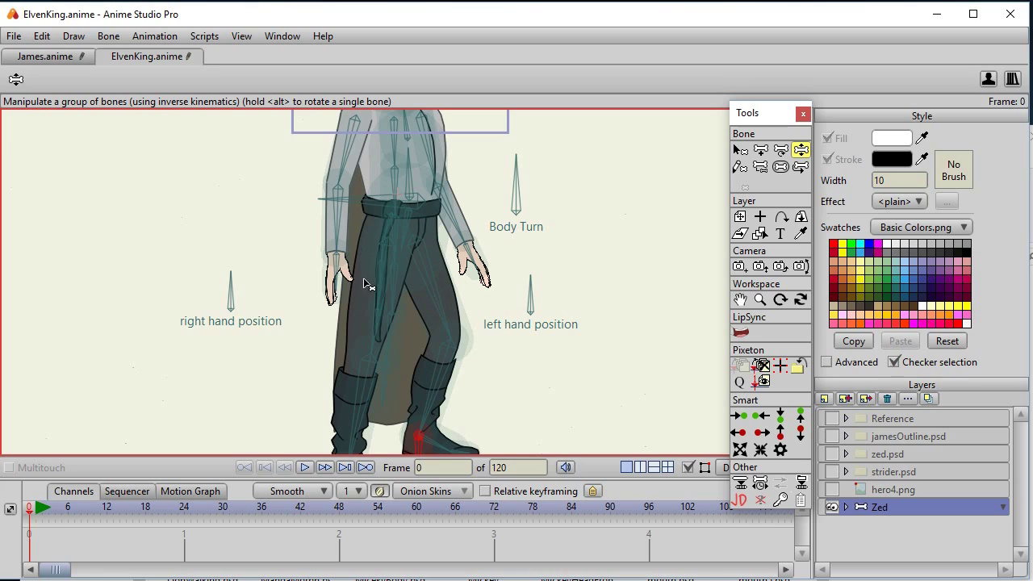
{"action": "left_click_drag", "start_coordinate": [465, 319], "coordinate": [466, 416]}
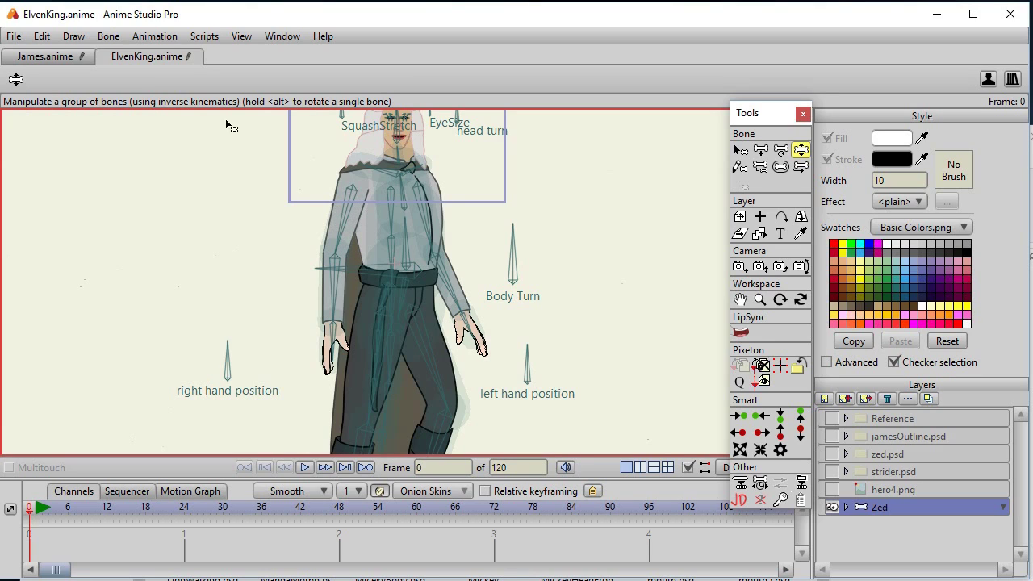
- Open the Zed rig's upper left leg 2 action and scrub its first frames to examine the leg motion
{"action": "key", "text": "ctrl+shift+k"}
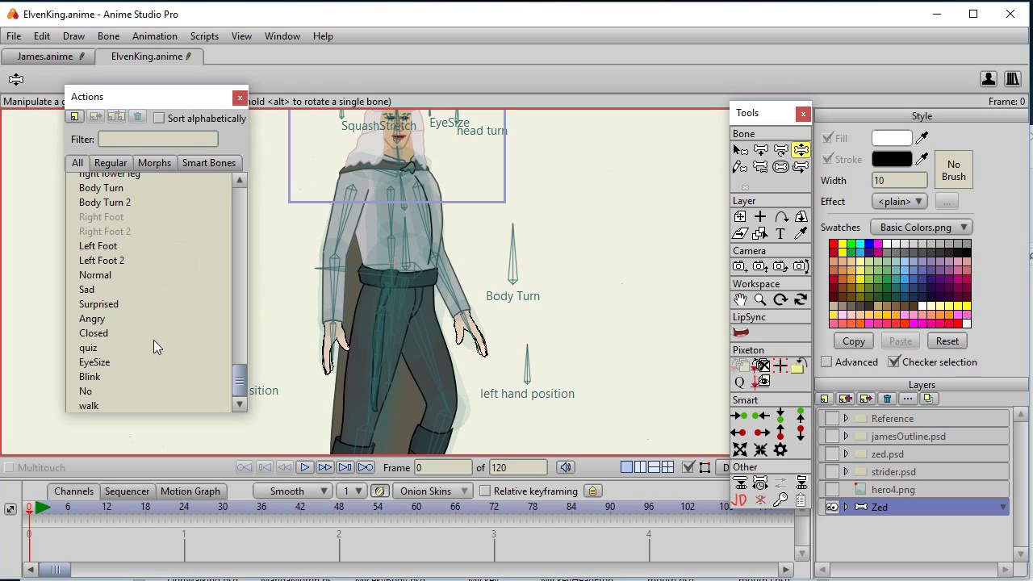
{"action": "left_click_drag", "start_coordinate": [239, 381], "coordinate": [239, 300]}
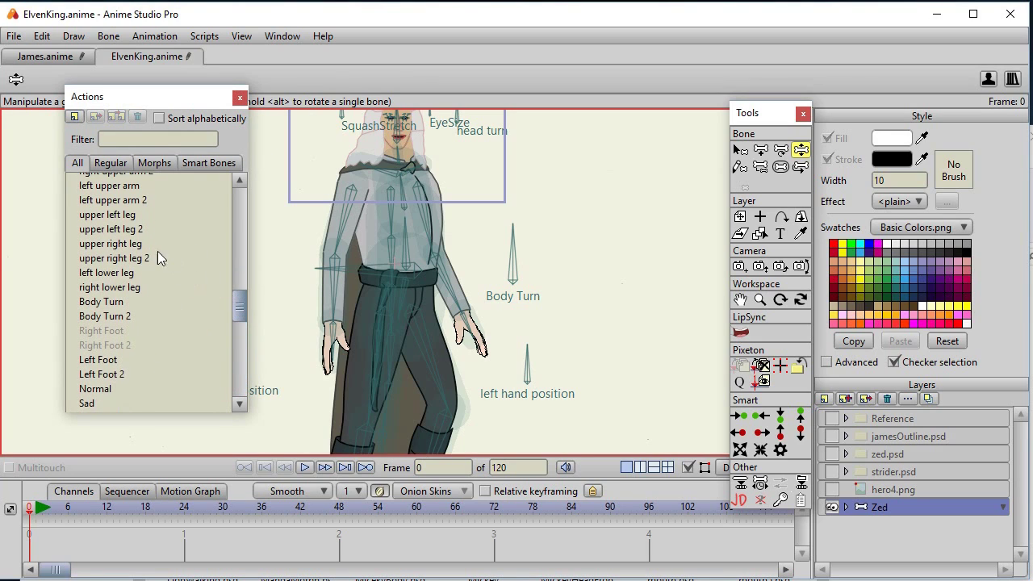
{"action": "double_click", "coordinate": [114, 230]}
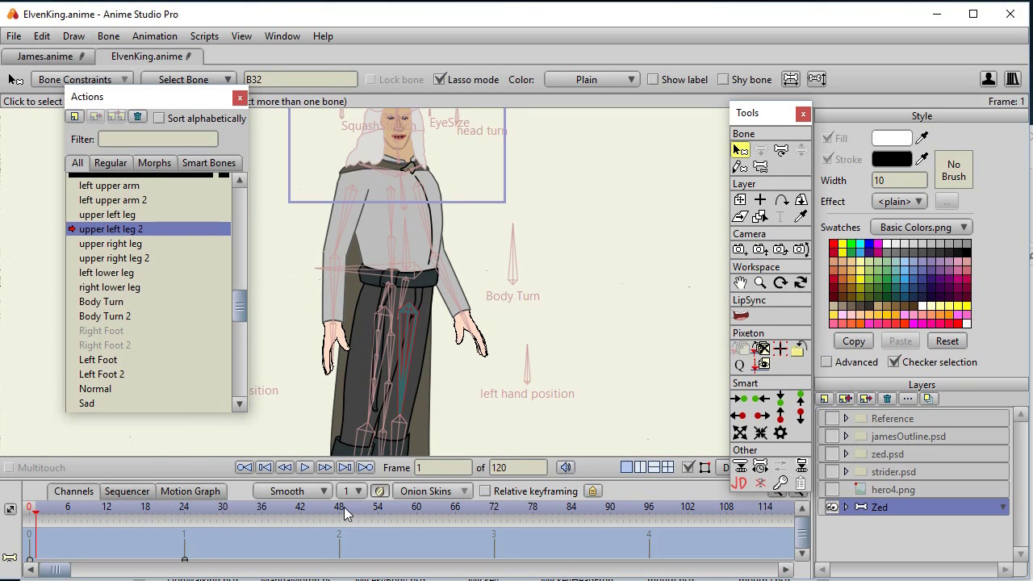
{"action": "left_click", "coordinate": [359, 472]}
{"action": "left_click_drag", "start_coordinate": [357, 482], "coordinate": [368, 436]}
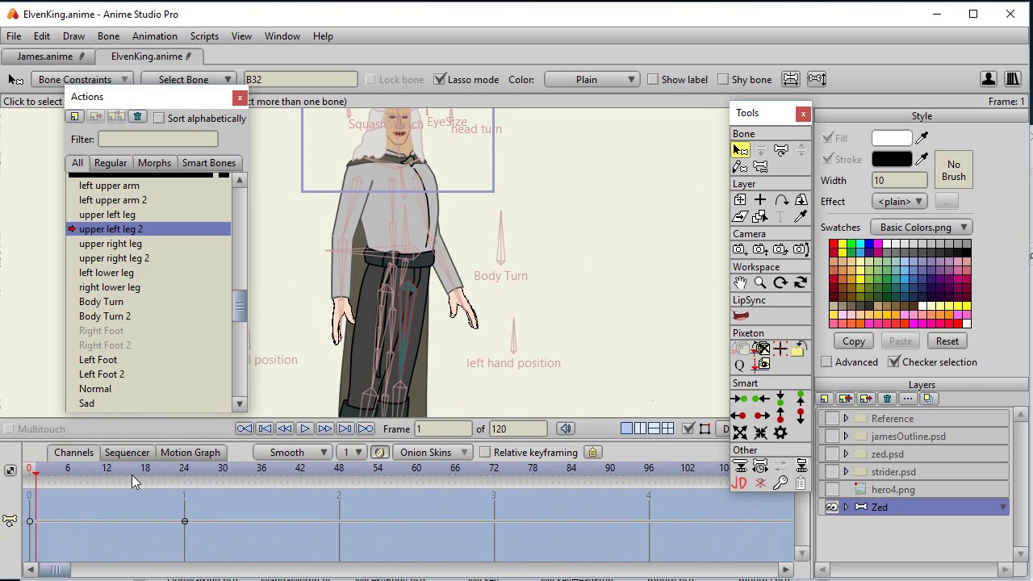
{"action": "left_click_drag", "start_coordinate": [79, 472], "coordinate": [42, 478]}
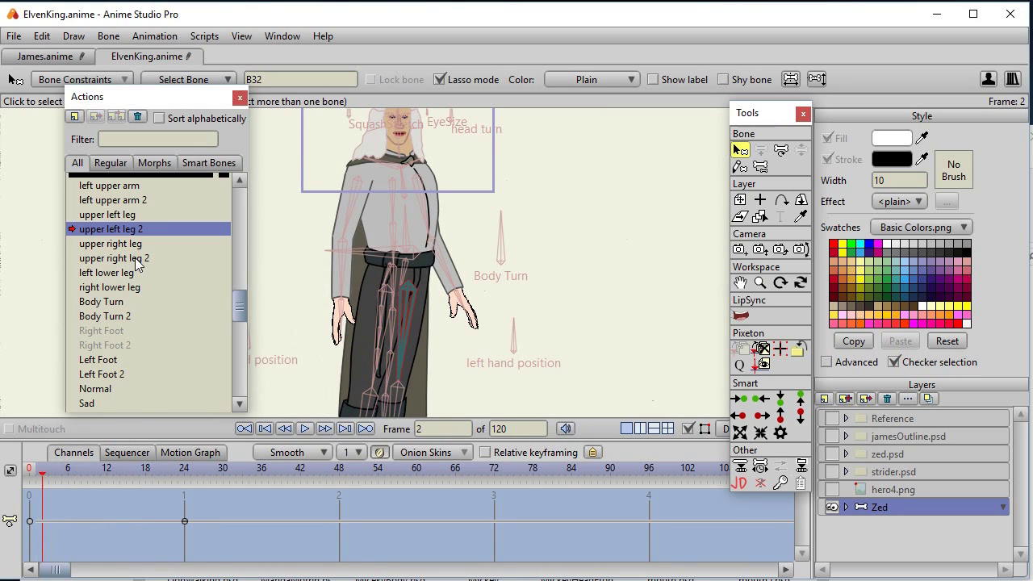